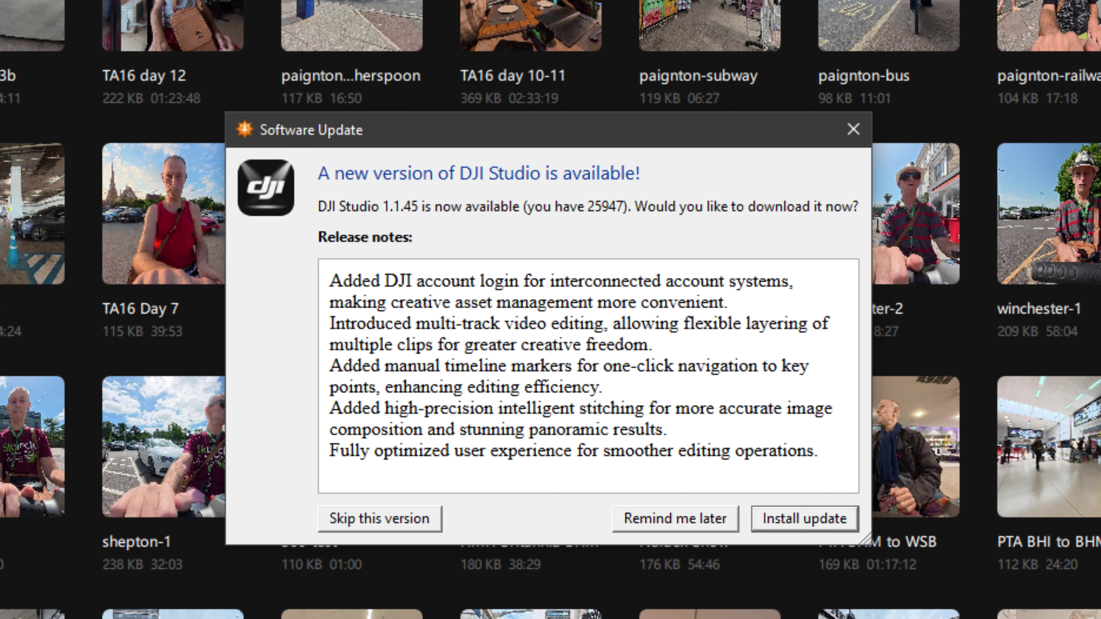
Dismiss the software update notice and open the recent project TA16 day 14a.
{"action": "key", "text": "Escape"}
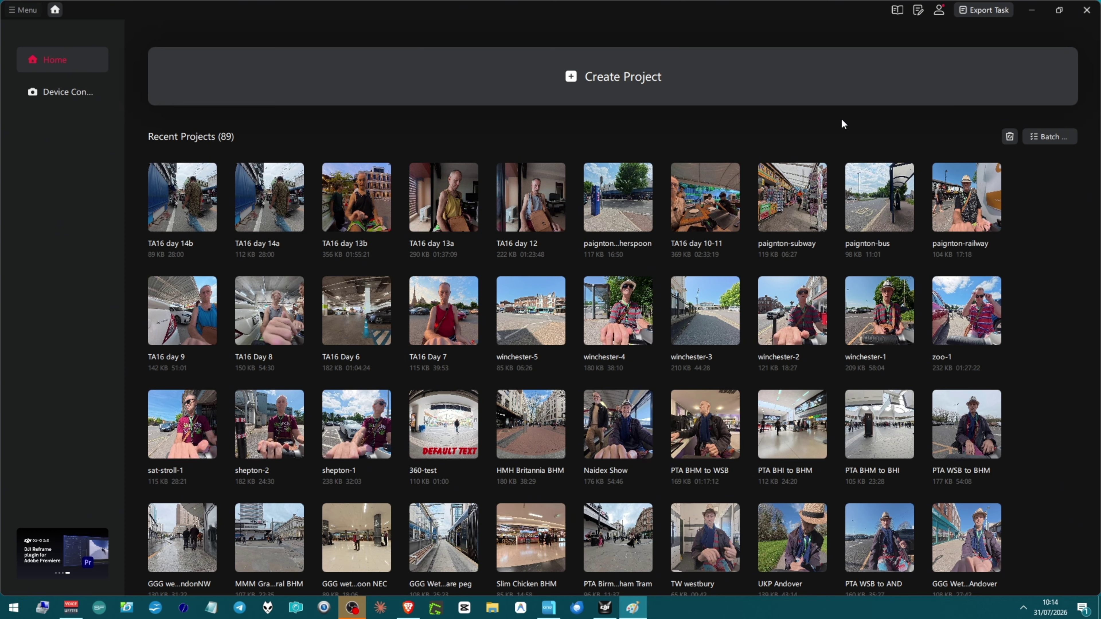
{"action": "left_click", "coordinate": [287, 215]}
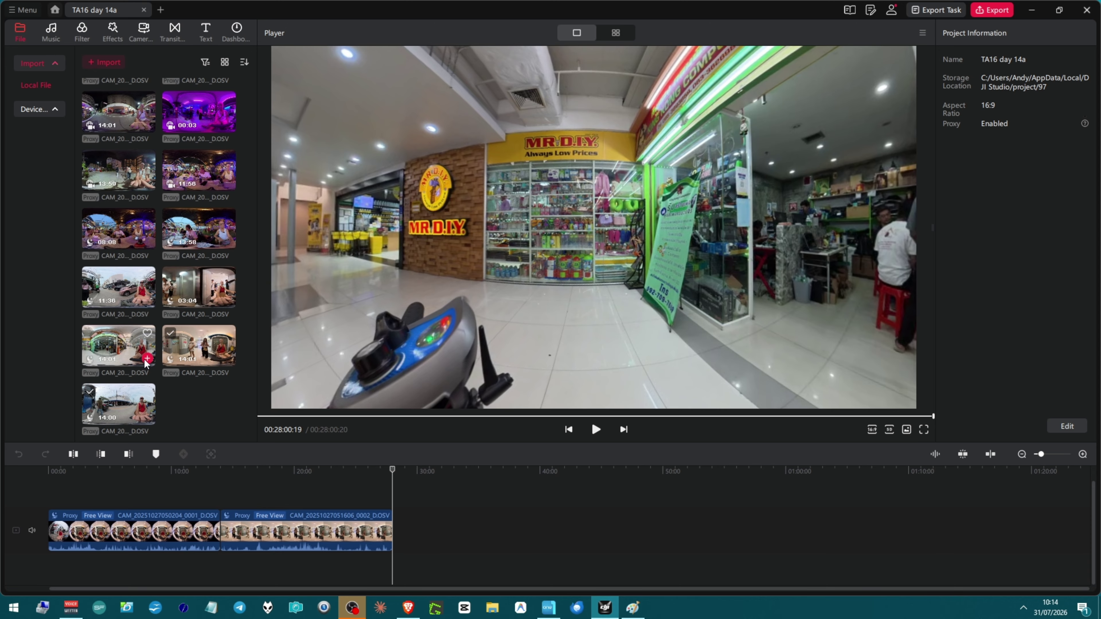
Try to layer the unused 14:01 shopping mall clip and the timeline's second clip on a track above the main one.
{"action": "left_click", "coordinate": [147, 359]}
{"action": "left_click", "coordinate": [147, 359]}
{"action": "left_click_drag", "start_coordinate": [143, 393], "coordinate": [282, 487]}
{"action": "left_click", "coordinate": [243, 546]}
{"action": "left_click_drag", "start_coordinate": [311, 521], "coordinate": [264, 486]}
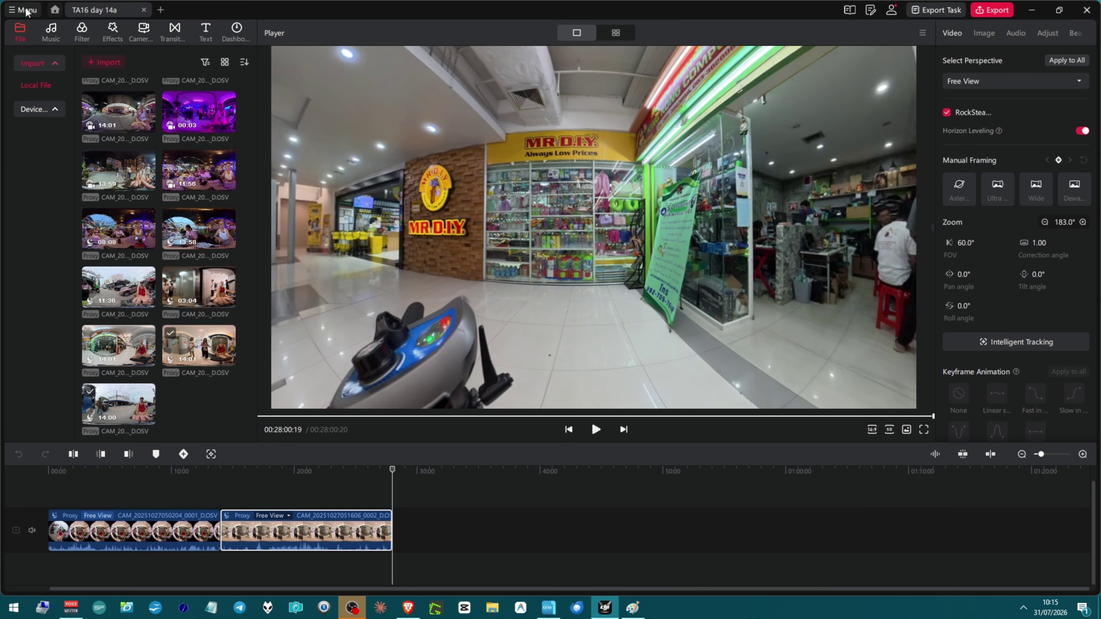
Browse the music, filter and visual effects libraries, including the Basic and Split effects.
{"action": "left_click", "coordinate": [51, 33]}
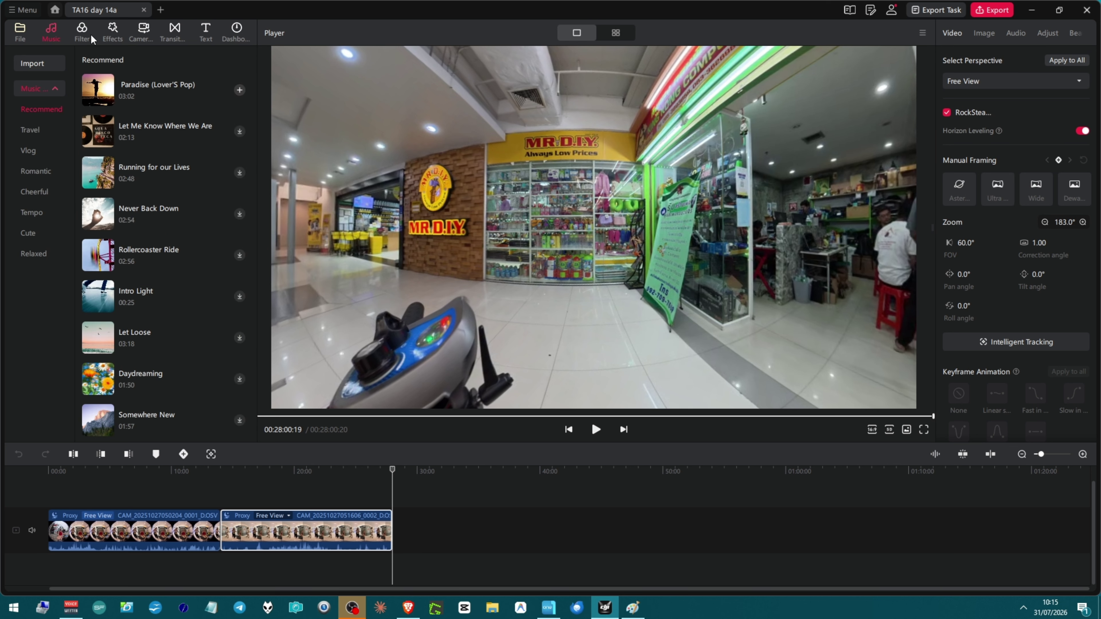
{"action": "left_click", "coordinate": [82, 37]}
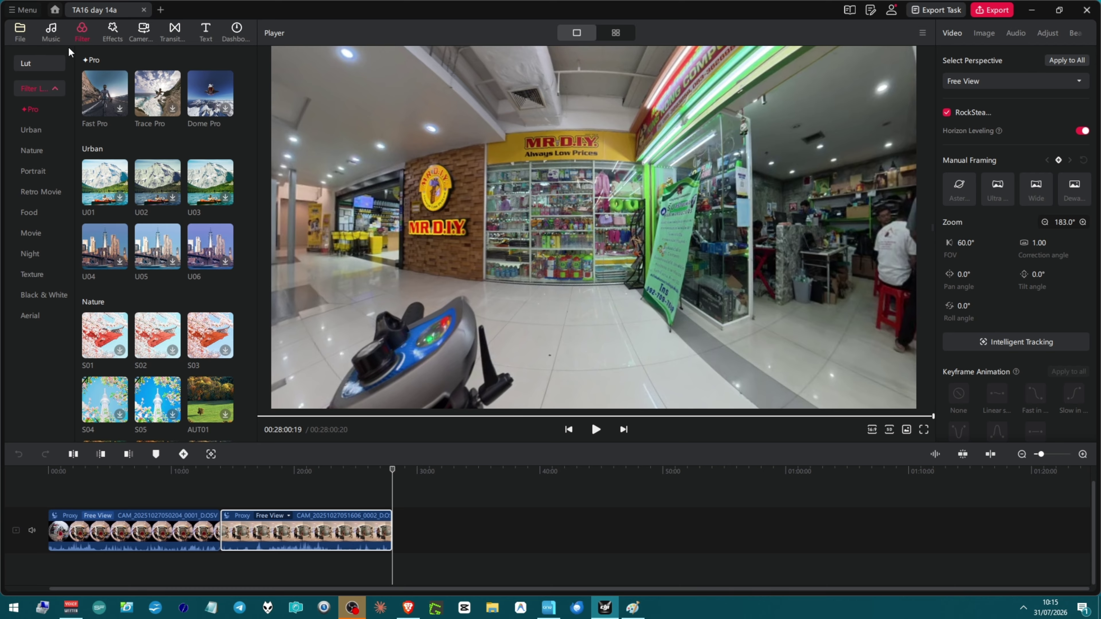
{"action": "left_click", "coordinate": [111, 35]}
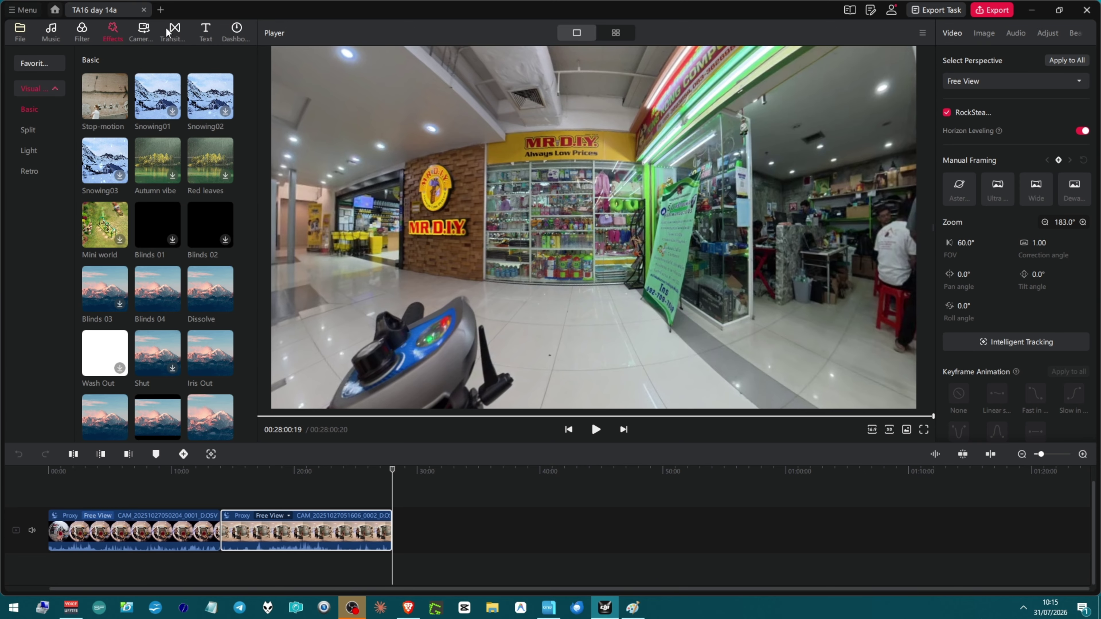
{"action": "scroll", "coordinate": [147, 105], "scroll_direction": "down", "scroll_amount": 5}
{"action": "scroll", "coordinate": [147, 106], "scroll_direction": "down", "scroll_amount": 3}
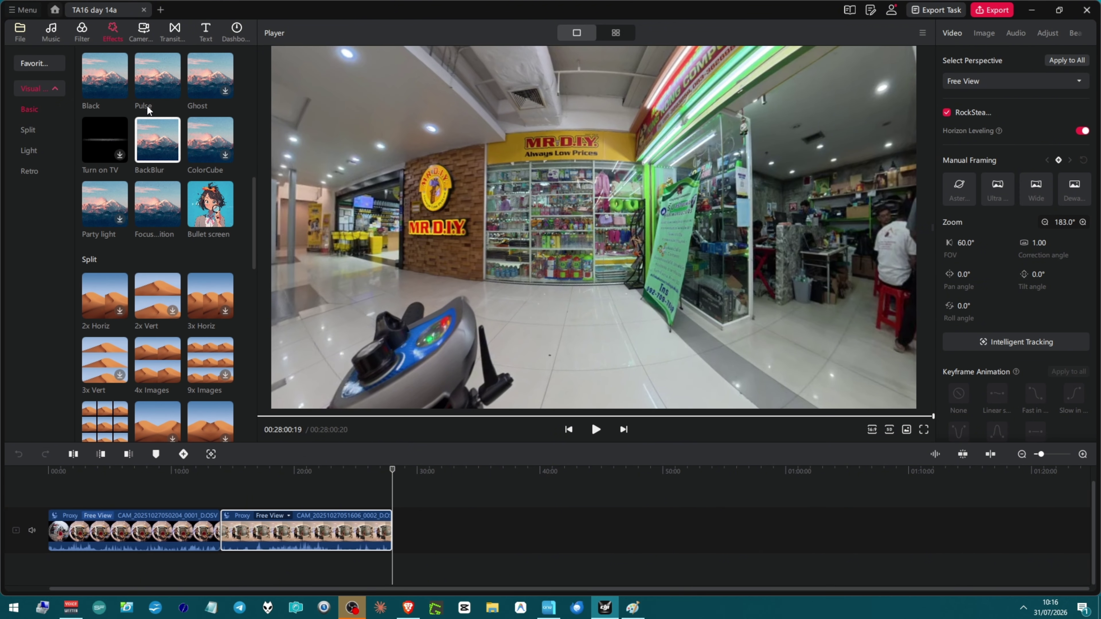
{"action": "scroll", "coordinate": [147, 104], "scroll_direction": "down", "scroll_amount": 1}
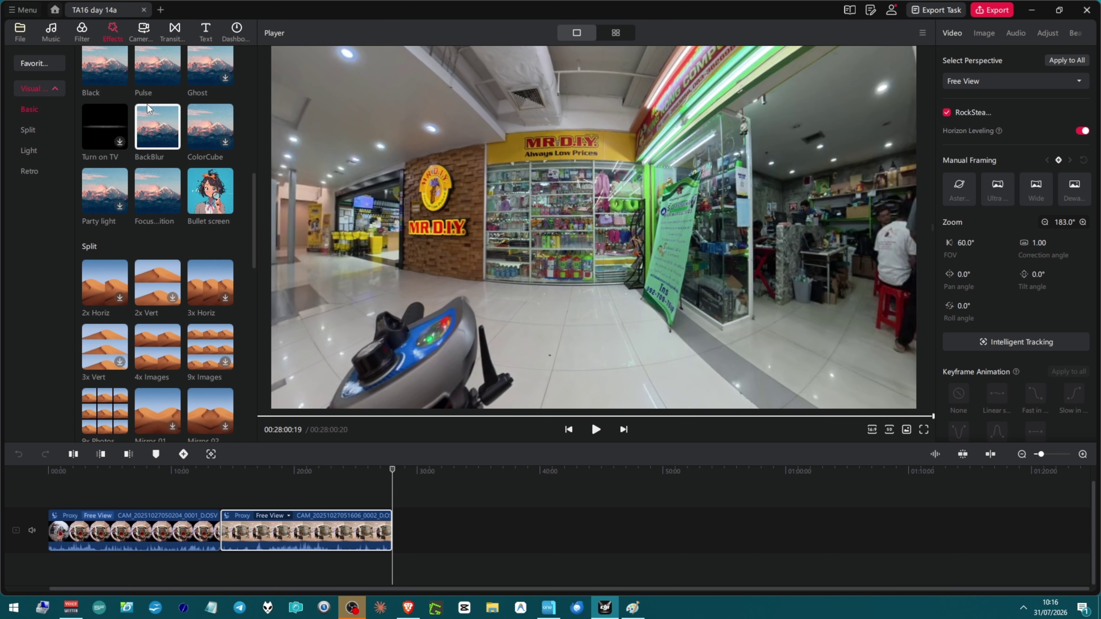
{"action": "scroll", "coordinate": [146, 103], "scroll_direction": "down", "scroll_amount": 3}
{"action": "scroll", "coordinate": [146, 103], "scroll_direction": "up", "scroll_amount": 10}
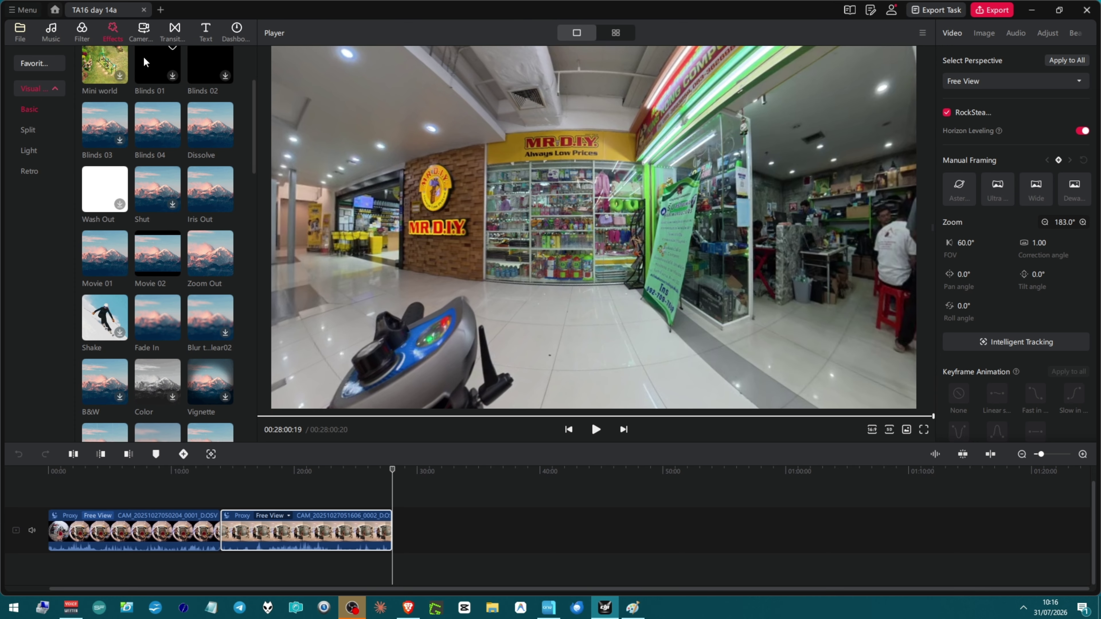
Look through the camera movement, transition, text and dashboard libraries, and close the sports data import without importing anything.
{"action": "left_click", "coordinate": [144, 37]}
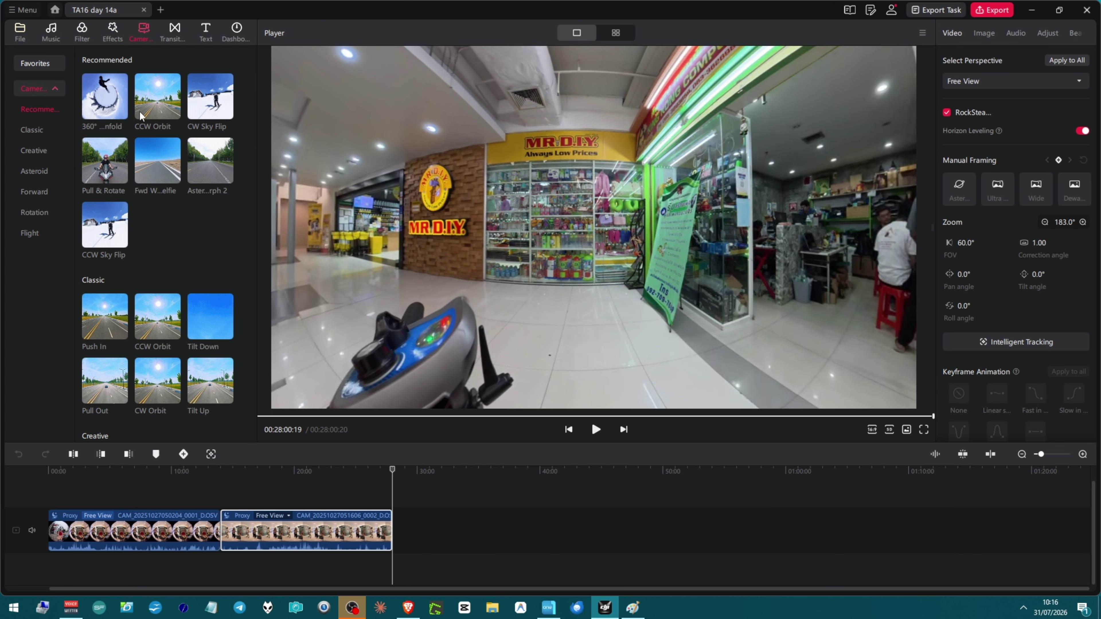
{"action": "scroll", "coordinate": [146, 270], "scroll_direction": "down", "scroll_amount": 12}
{"action": "scroll", "coordinate": [147, 268], "scroll_direction": "up", "scroll_amount": 12}
{"action": "left_click", "coordinate": [176, 31]}
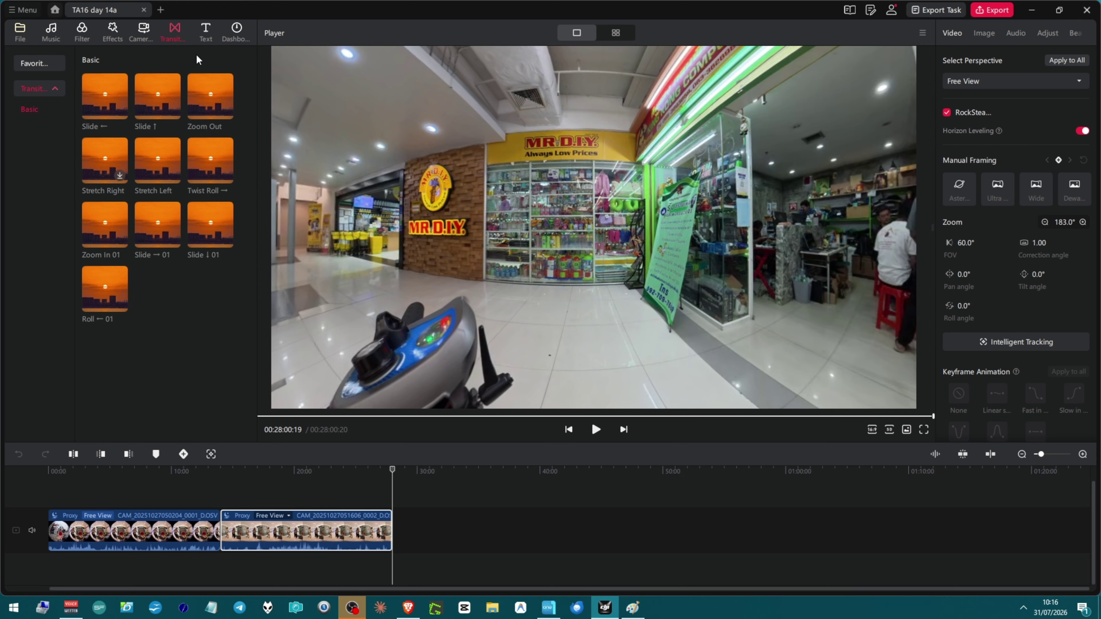
{"action": "left_click", "coordinate": [204, 38]}
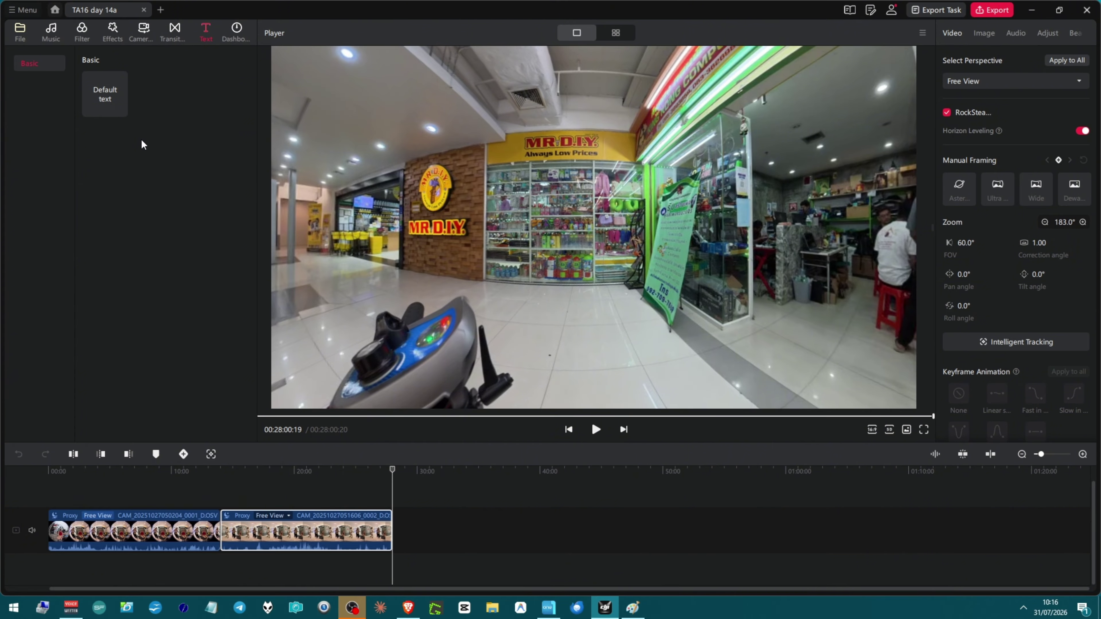
{"action": "left_click", "coordinate": [229, 42]}
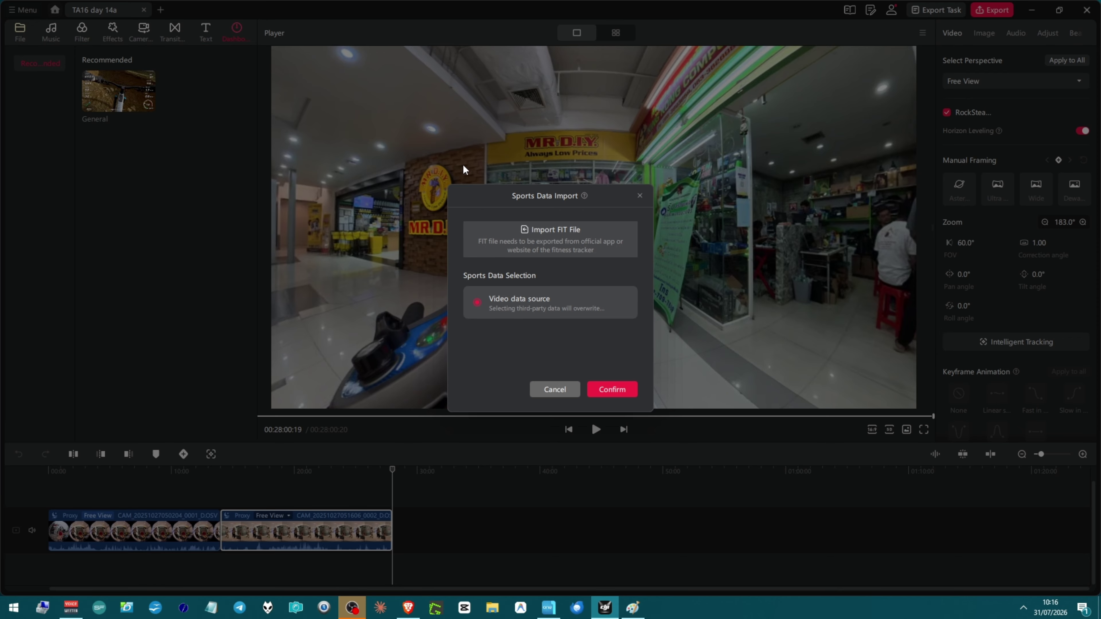
{"action": "left_click", "coordinate": [640, 195]}
Look over the application's main commands and check its version in the About information.
{"action": "left_click", "coordinate": [27, 11]}
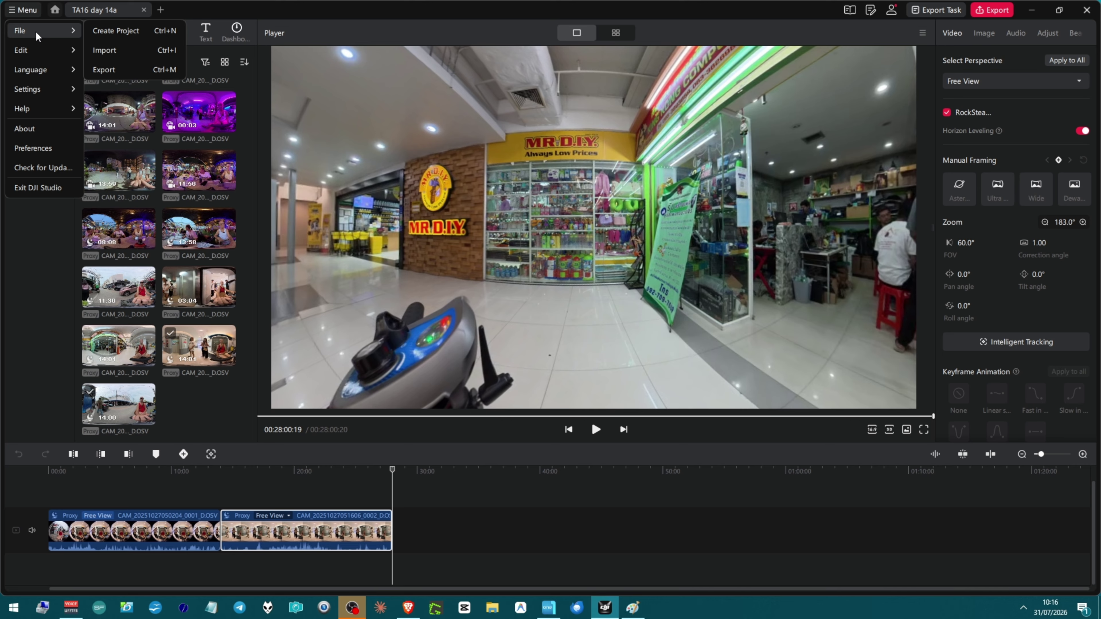
{"action": "mouse_move", "coordinate": [50, 49]}
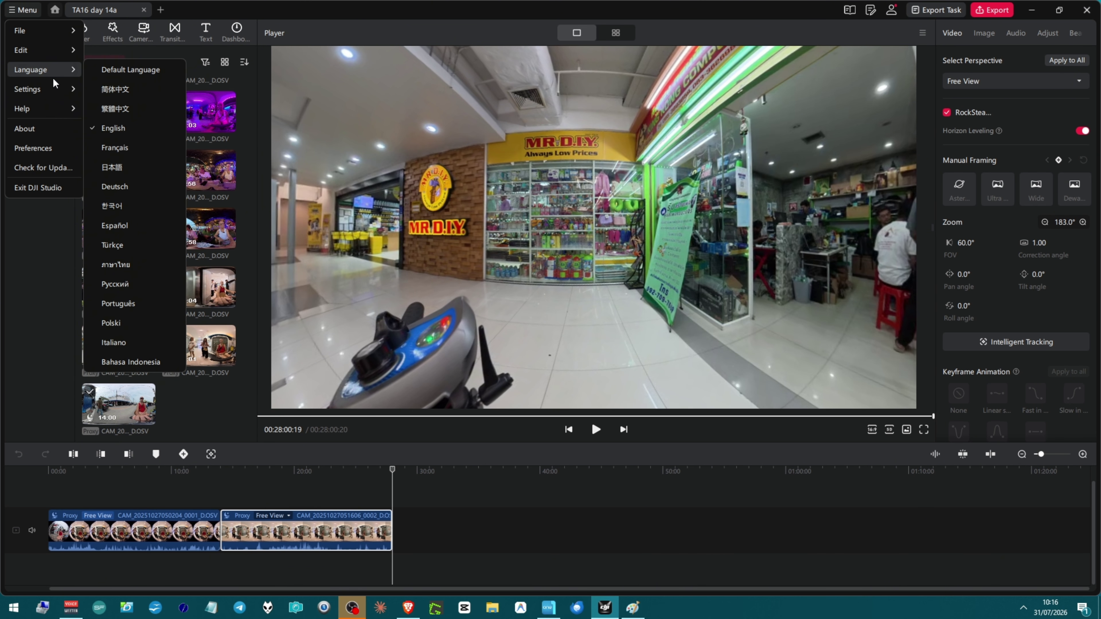
{"action": "left_click", "coordinate": [61, 122]}
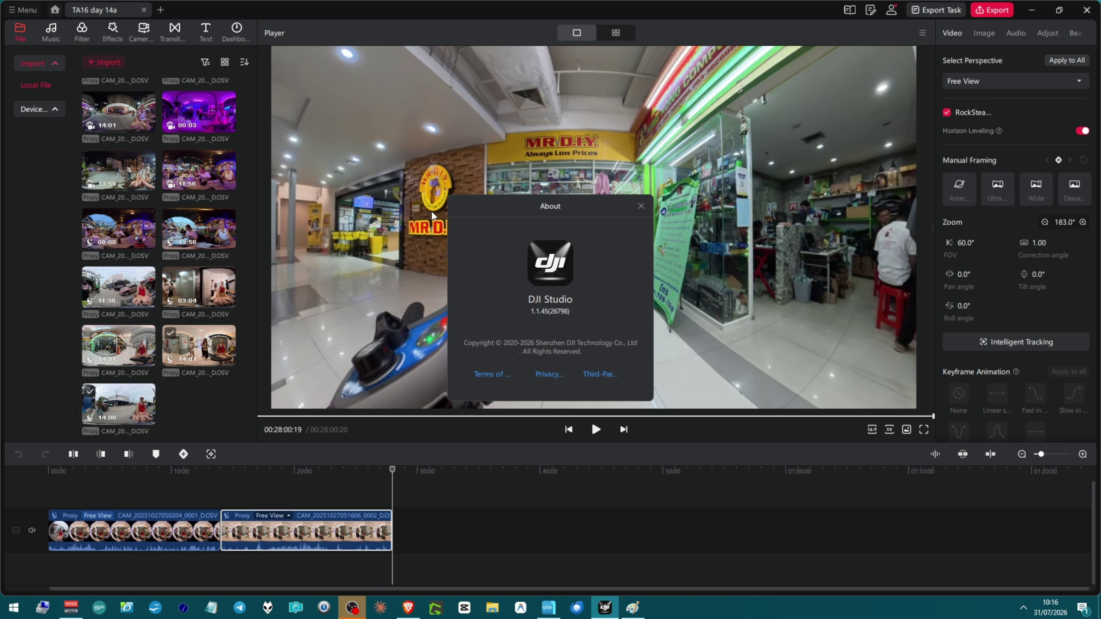
{"action": "left_click", "coordinate": [641, 206]}
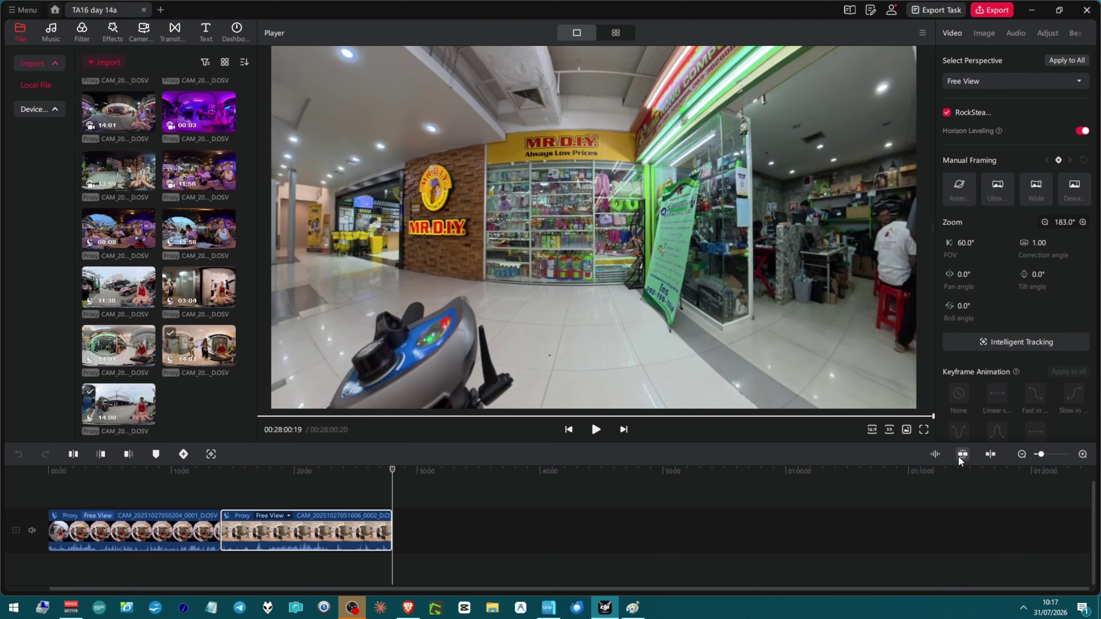
Set the first timeline clip's perspective to Direction Lock and apply it to all clips.
{"action": "left_click", "coordinate": [992, 454]}
{"action": "left_click", "coordinate": [992, 454]}
{"action": "left_click", "coordinate": [1057, 455]}
{"action": "left_click_drag", "start_coordinate": [1057, 455], "coordinate": [1037, 455]}
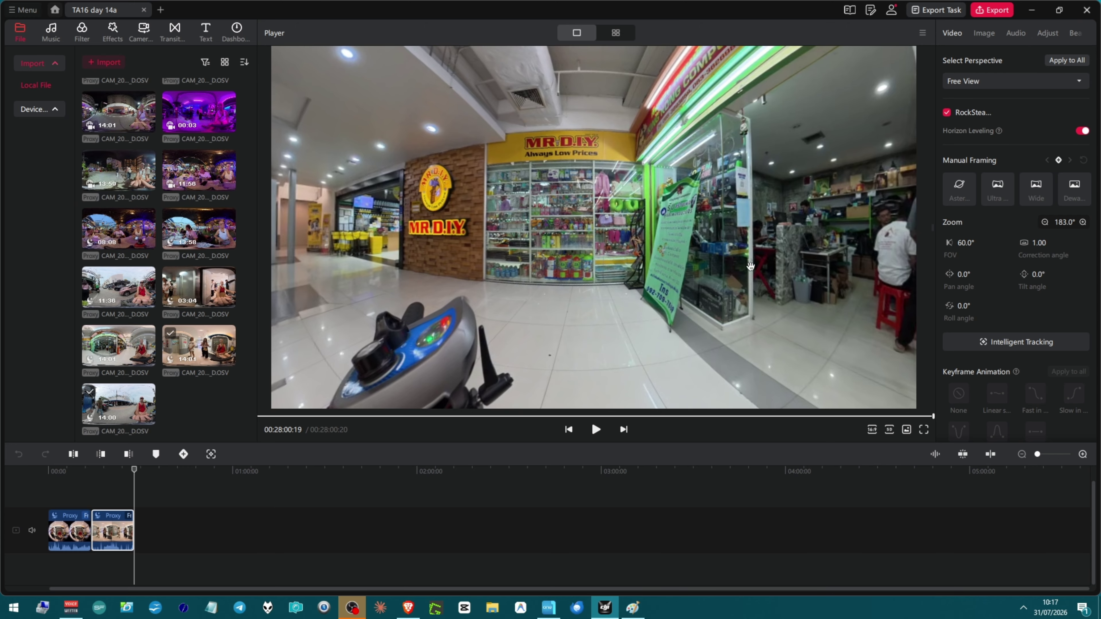
{"action": "key", "text": "Home"}
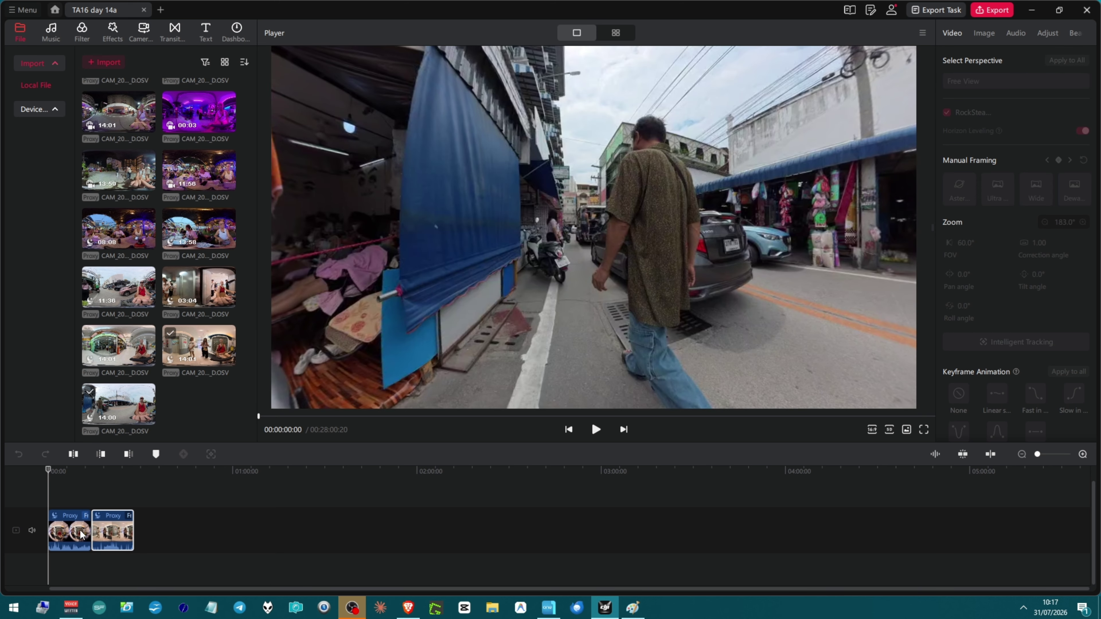
{"action": "left_click", "coordinate": [78, 541]}
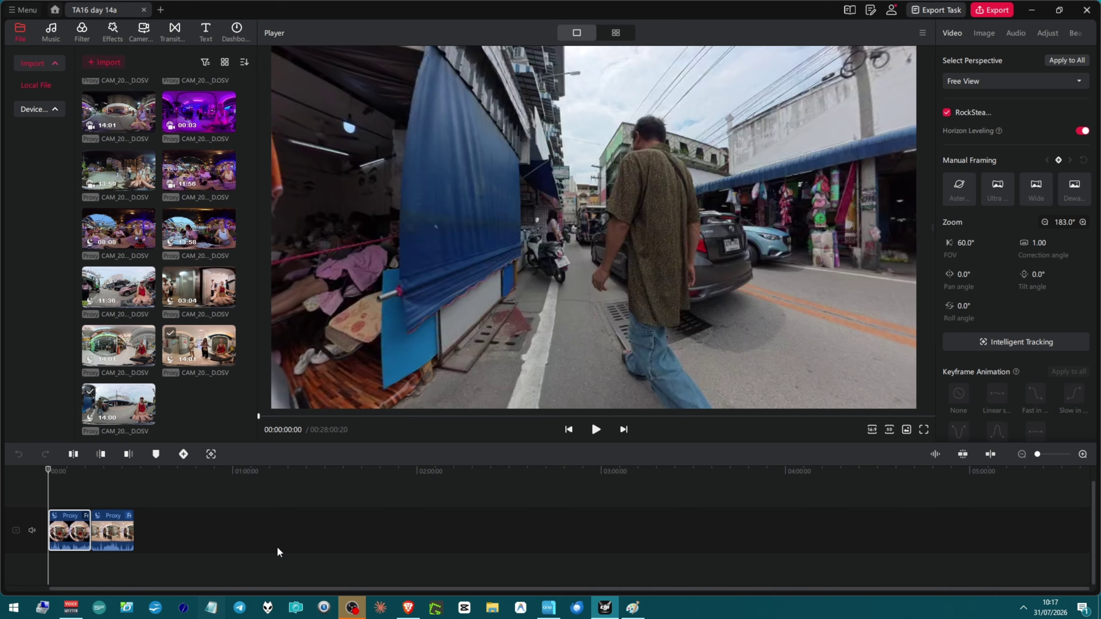
{"action": "left_click", "coordinate": [995, 83]}
{"action": "left_click", "coordinate": [985, 135]}
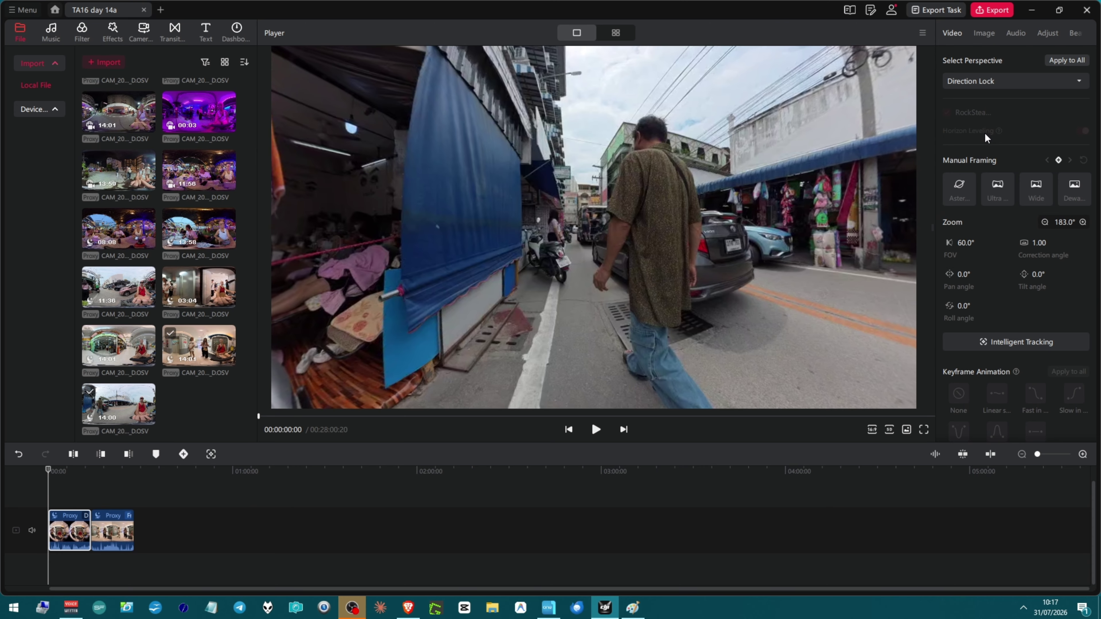
{"action": "left_click", "coordinate": [1053, 65]}
Append the unused 14:01 shopping mall clip from the media library to the end of the timeline.
{"action": "key", "text": "Down"}
{"action": "key", "text": "Down"}
{"action": "mouse_move", "coordinate": [147, 362]}
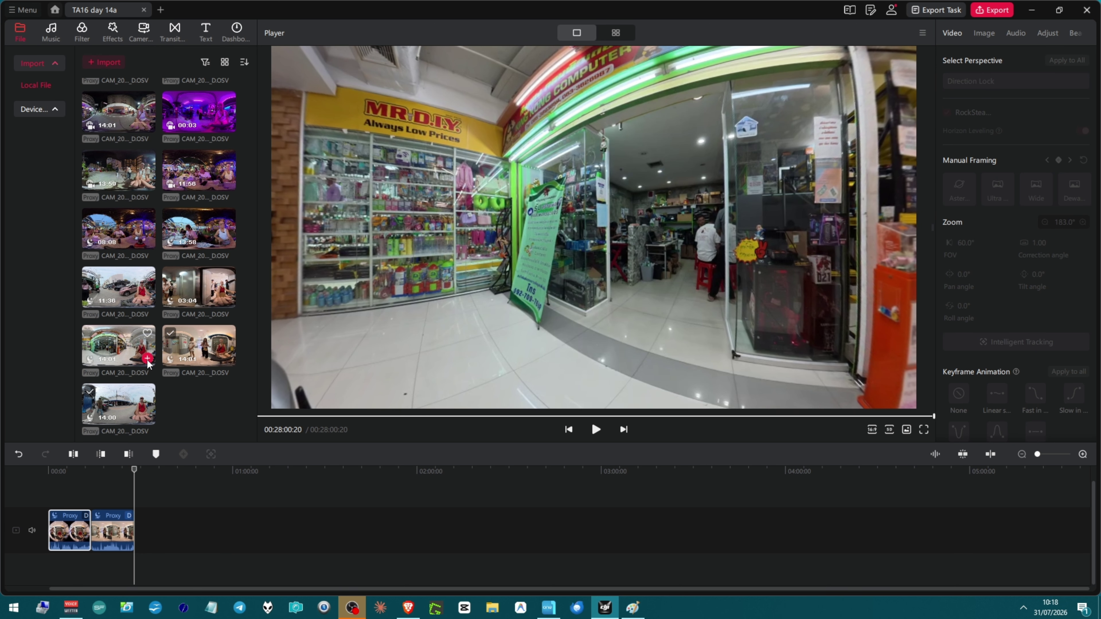
{"action": "left_click", "coordinate": [147, 358]}
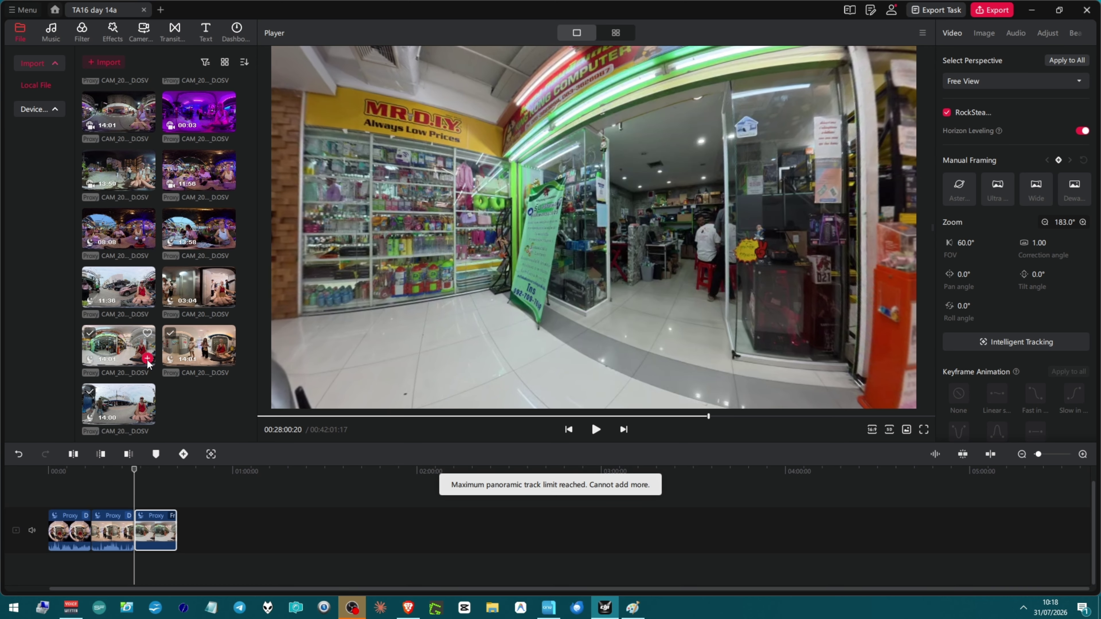
Switch the player to multi-view and try the 180° and 90° pan views on the third clip.
{"action": "left_click", "coordinate": [616, 32]}
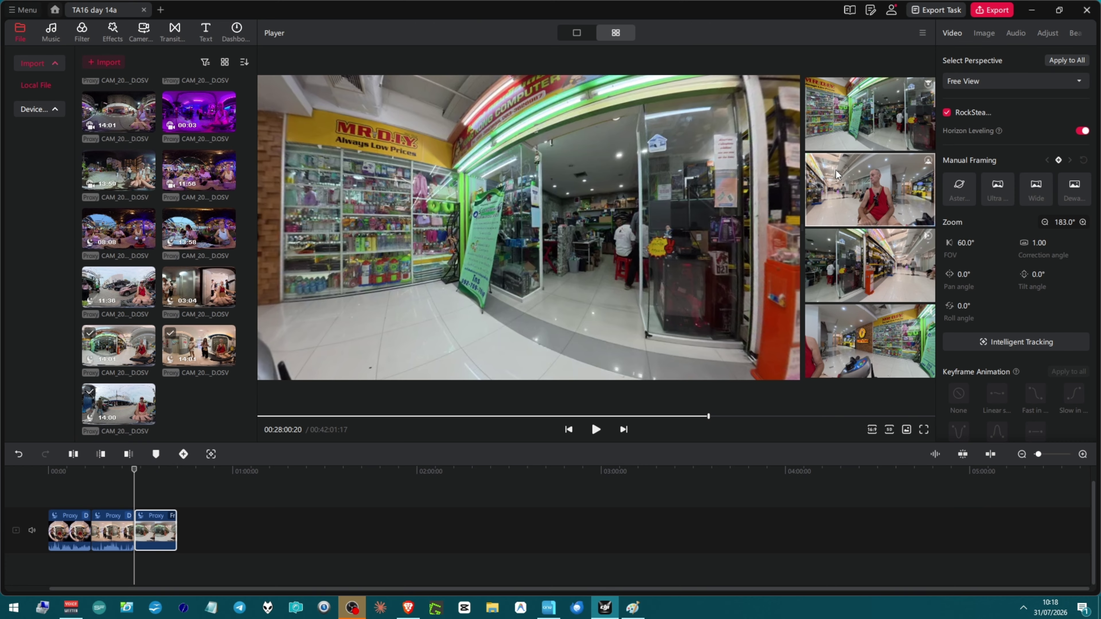
{"action": "left_click", "coordinate": [847, 211]}
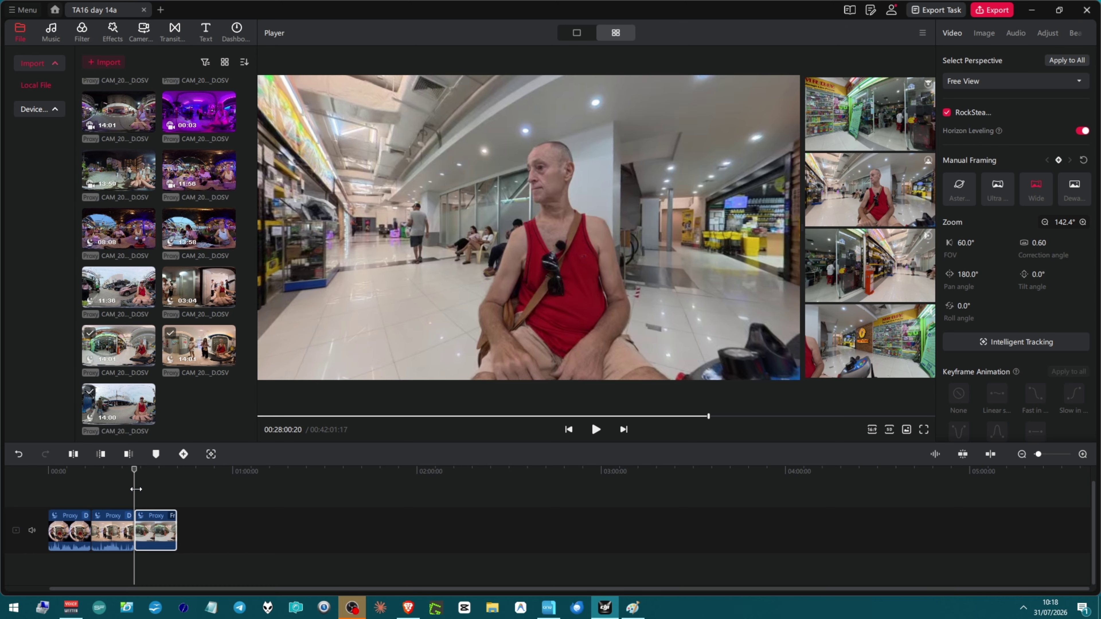
{"action": "left_click_drag", "start_coordinate": [136, 489], "coordinate": [154, 503]}
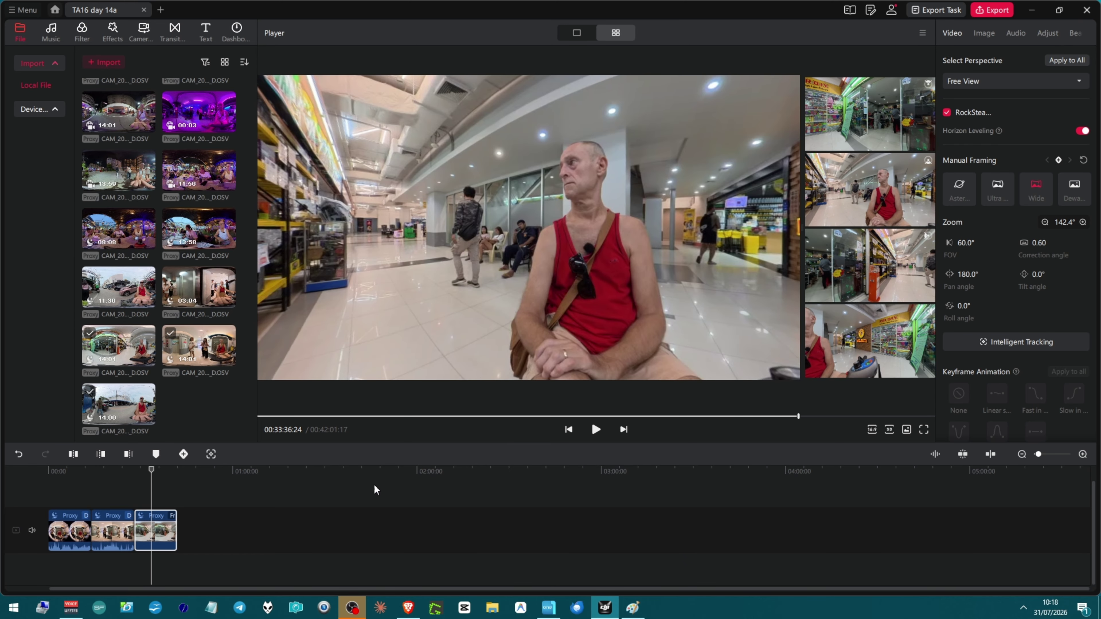
{"action": "left_click", "coordinate": [869, 341]}
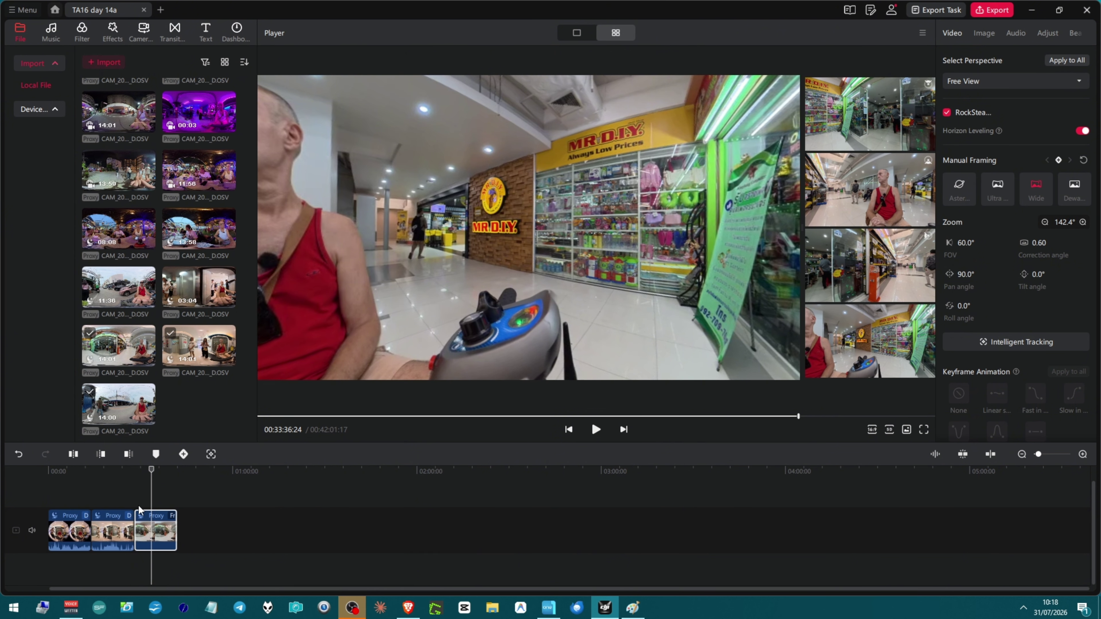
Keyframe the third clip's view with a 180° pan angle at 00:28:23:02 and 90° at 00:32:51:29.
{"action": "left_click_drag", "start_coordinate": [151, 490], "coordinate": [136, 493]}
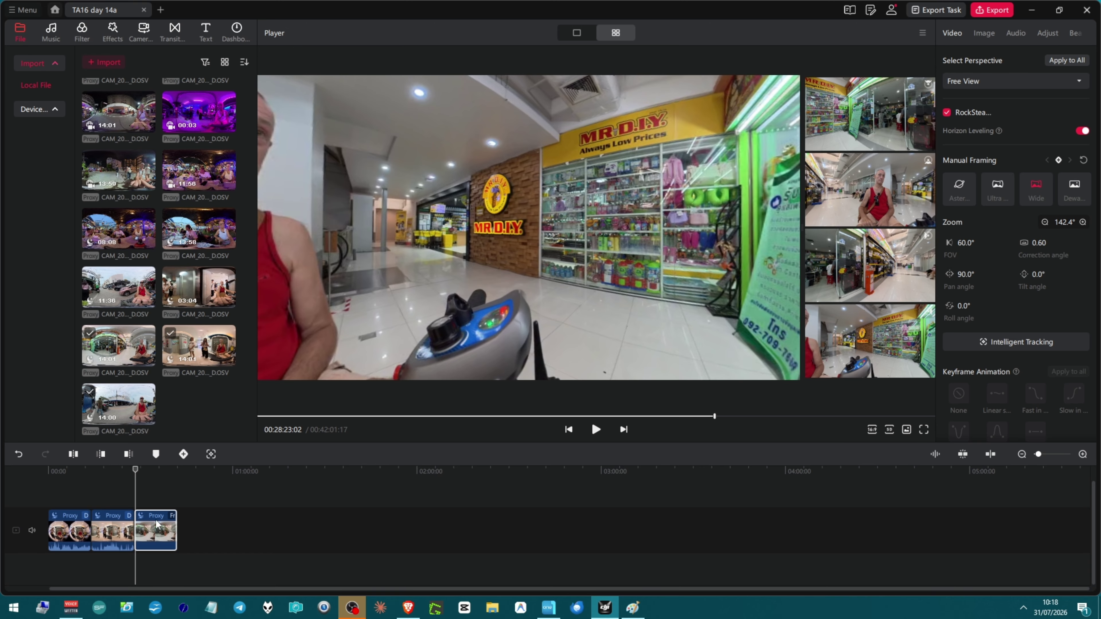
{"action": "key", "text": "k"}
{"action": "left_click", "coordinate": [891, 195]}
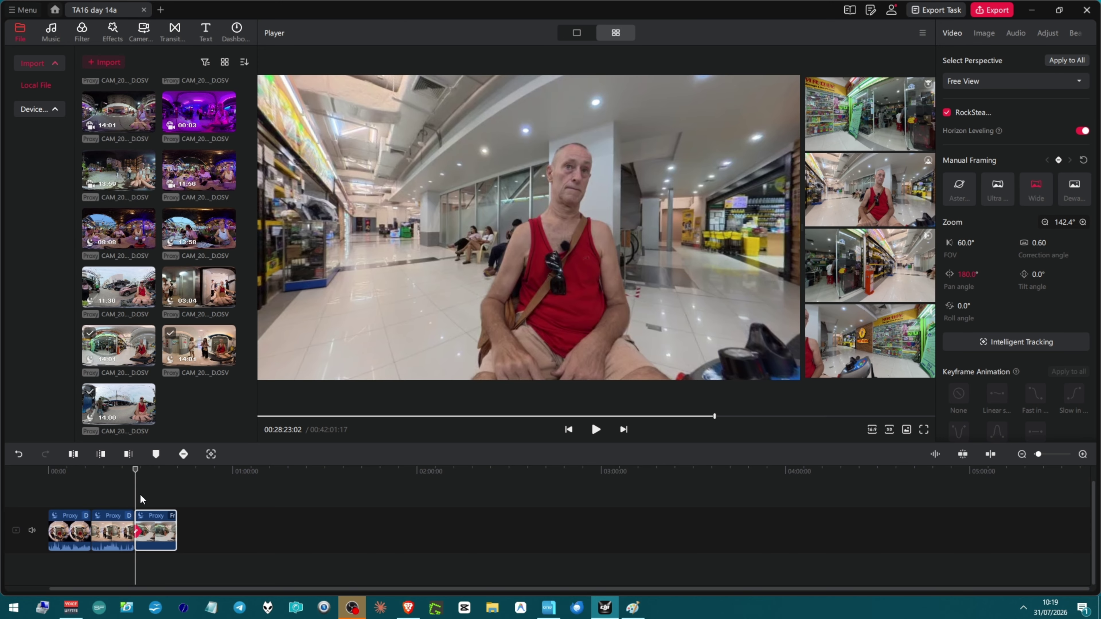
{"action": "left_click_drag", "start_coordinate": [138, 494], "coordinate": [151, 494]}
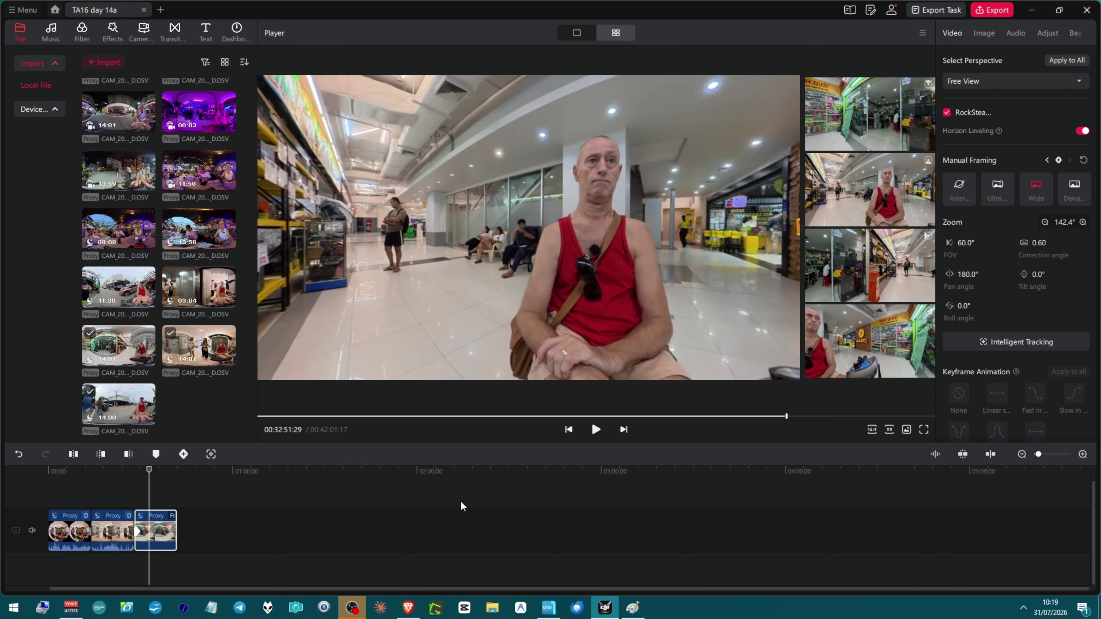
{"action": "left_click", "coordinate": [845, 359]}
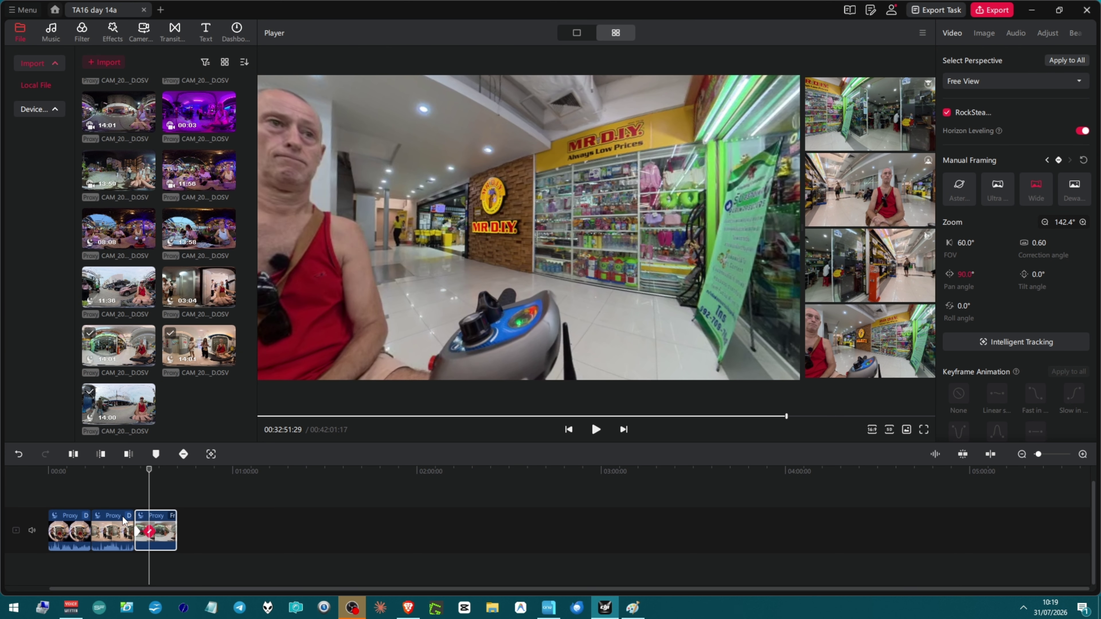
Play back parts of the third clip around its keyframes to check the pan animation.
{"action": "key", "text": "Up"}
{"action": "key", "text": "space"}
{"action": "key", "text": "space"}
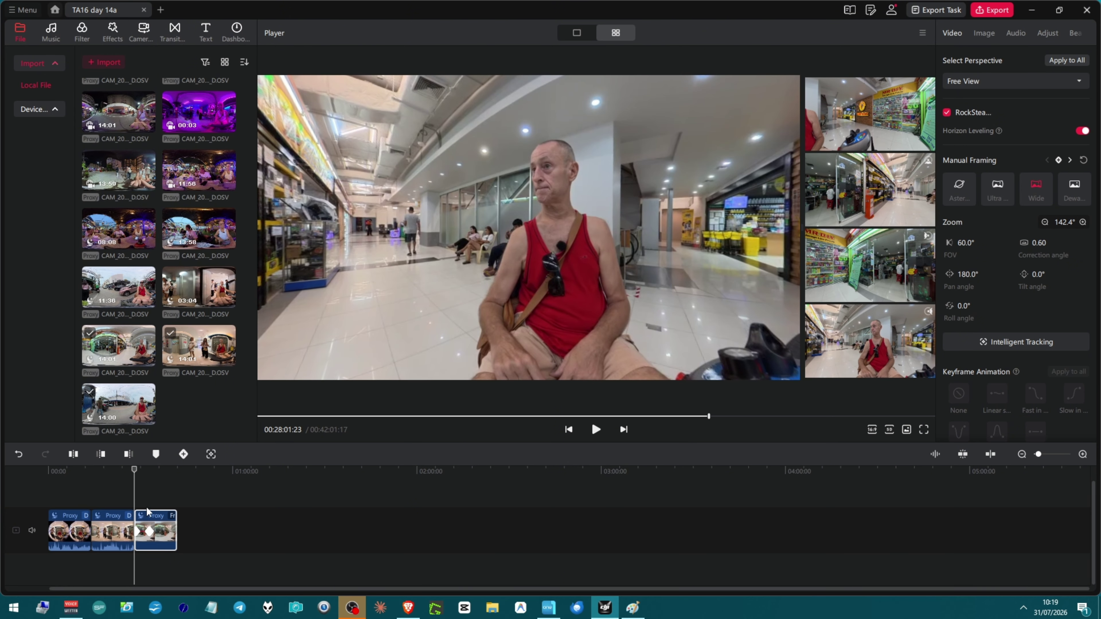
{"action": "mouse_move", "coordinate": [132, 490]}
{"action": "left_mouse_down"}
{"action": "mouse_move", "coordinate": [152, 494]}
{"action": "mouse_move", "coordinate": [141, 495]}
{"action": "left_mouse_up"}
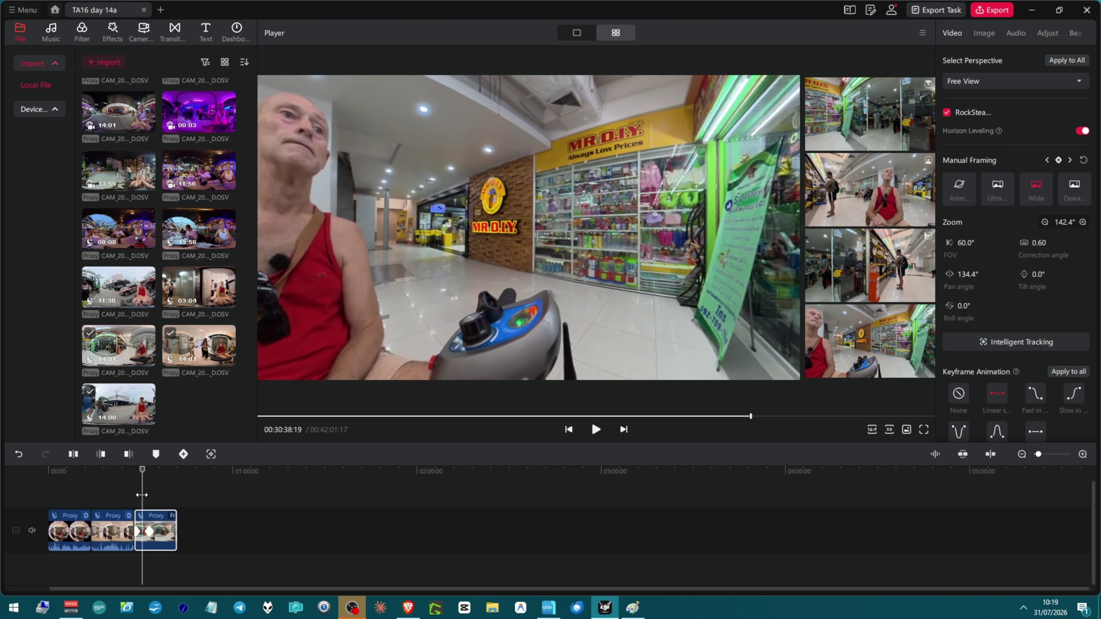
{"action": "key", "text": "space"}
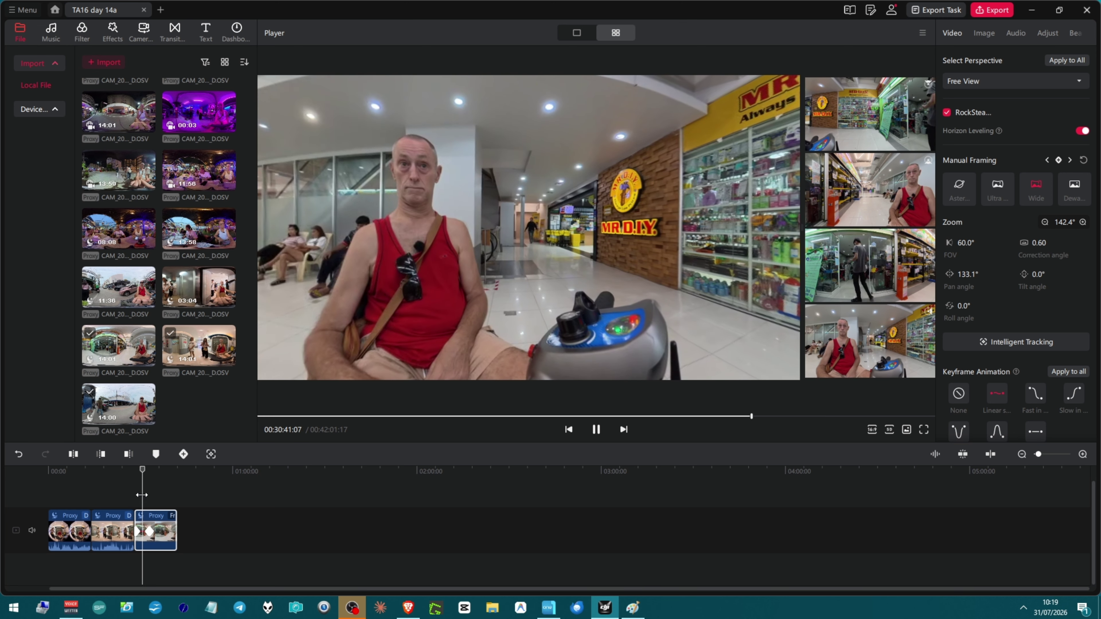
{"action": "key", "text": "space"}
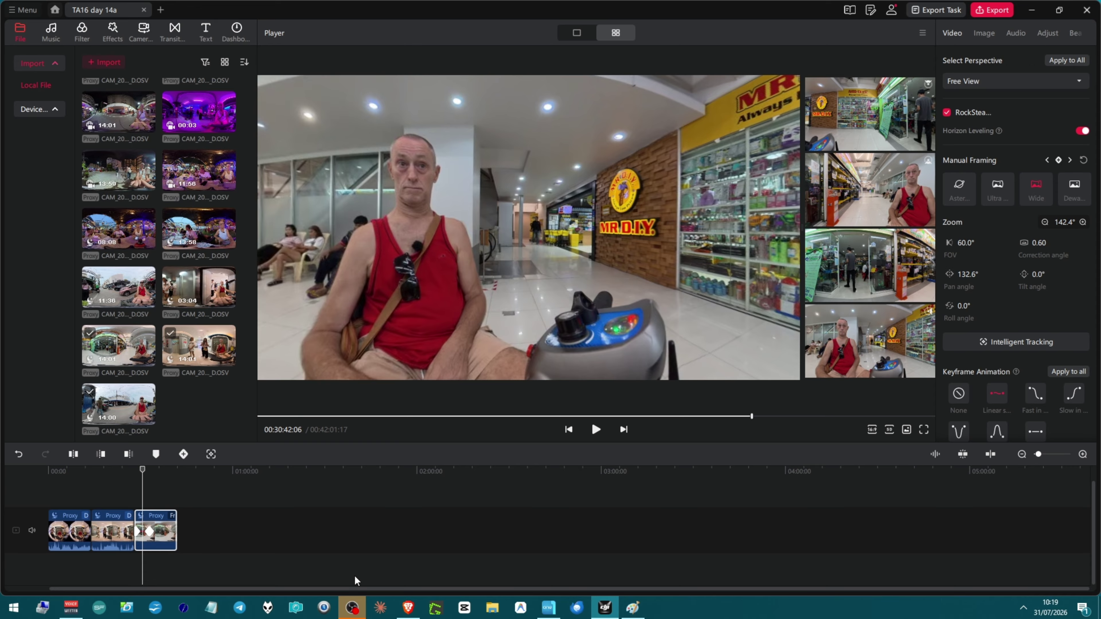
Play back the end of the third clip's pan animation, approaching and passing its second keyframe.
{"action": "left_click", "coordinate": [1050, 455]}
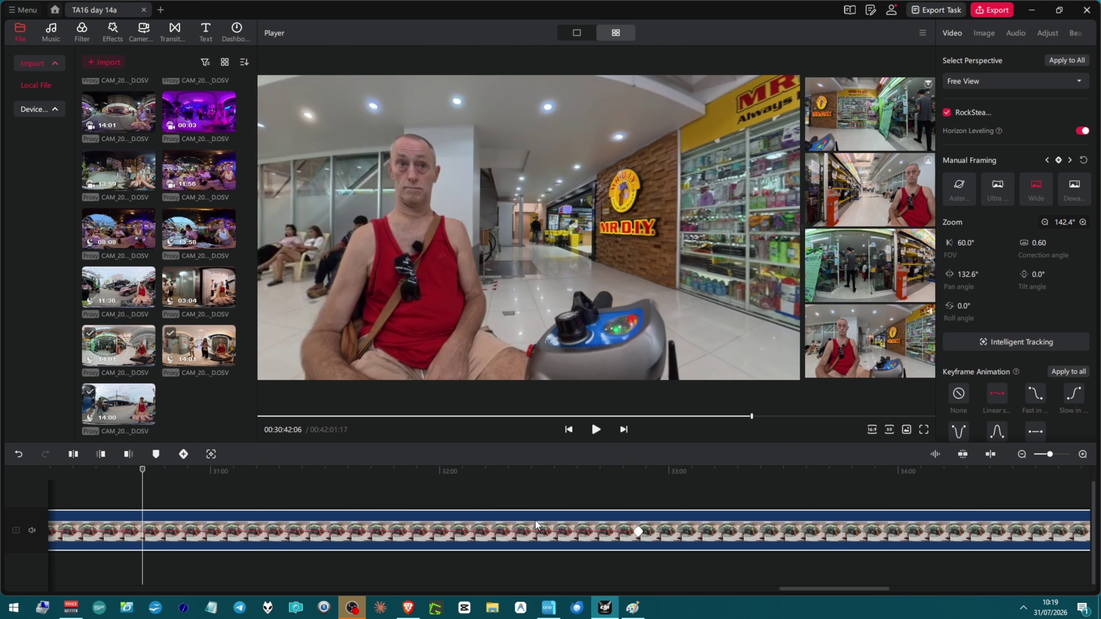
{"action": "left_click", "coordinate": [583, 504]}
{"action": "left_click", "coordinate": [589, 518]}
{"action": "key", "text": "space"}
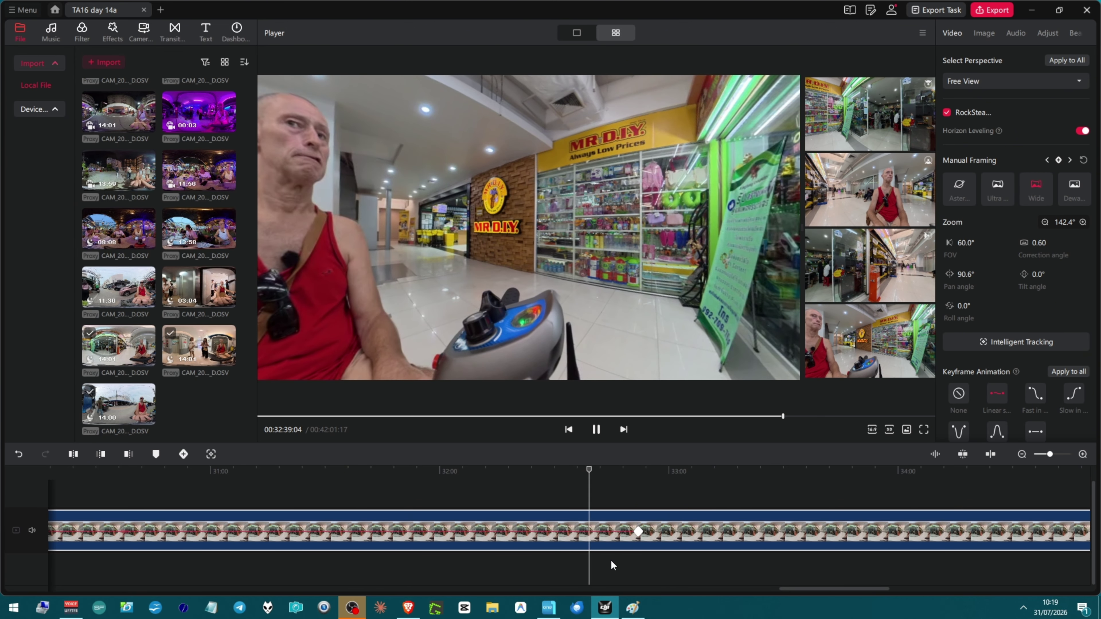
{"action": "left_click", "coordinate": [621, 563]}
{"action": "left_click", "coordinate": [625, 561]}
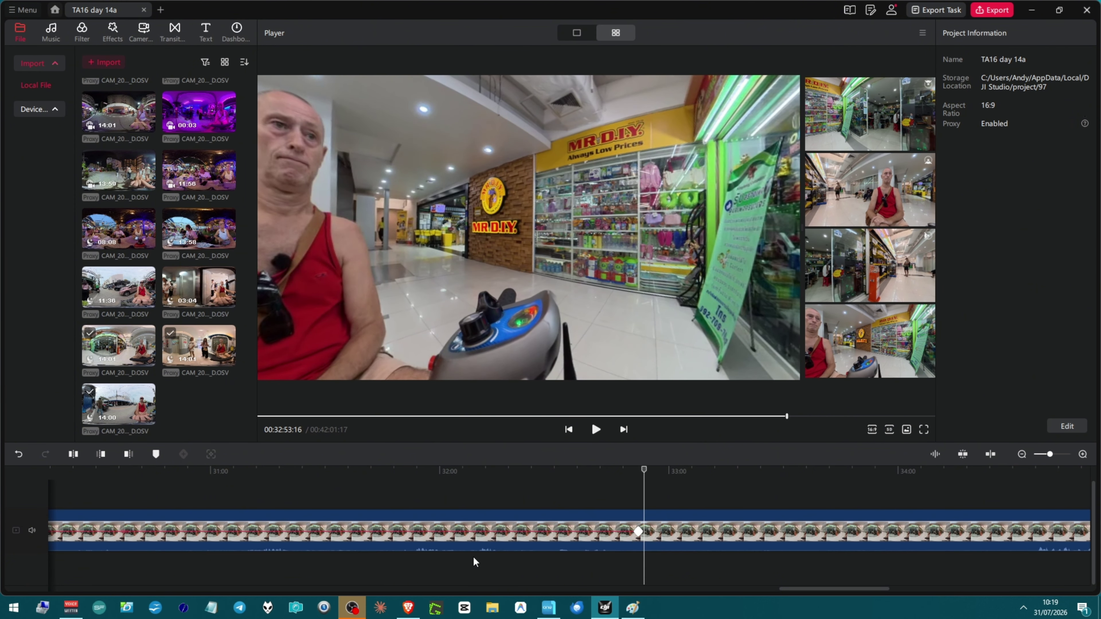
Play back the third clip's pan from its first keyframe and from a point between the two keyframes.
{"action": "scroll", "coordinate": [473, 559], "scroll_direction": "right", "scroll_amount": 5}
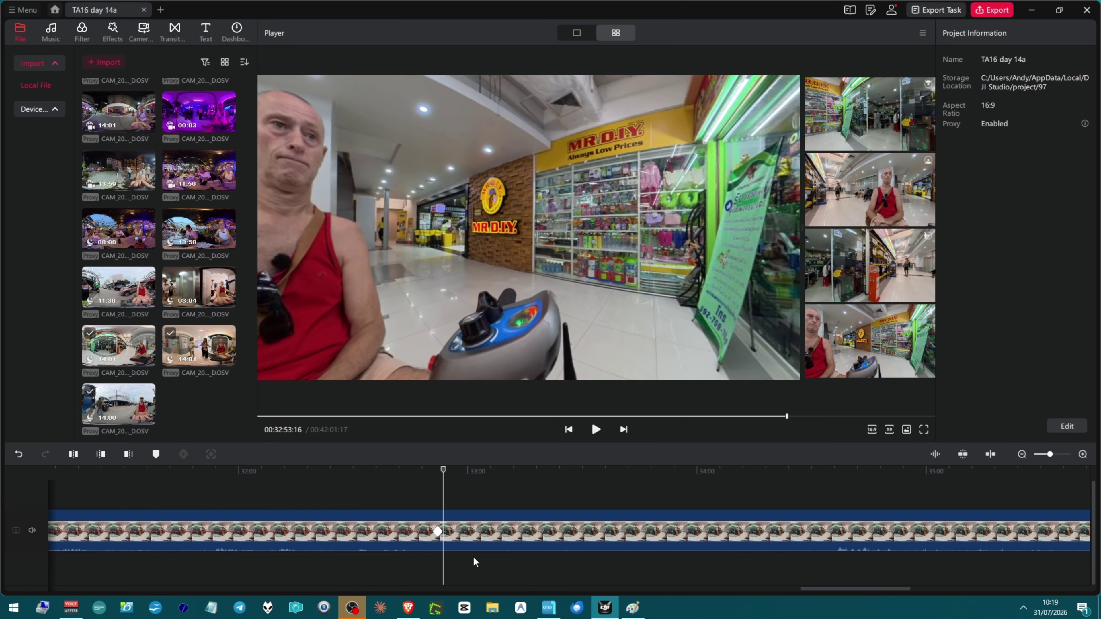
{"action": "scroll", "coordinate": [472, 555], "scroll_direction": "down", "scroll_amount": 2, "text": "ctrl"}
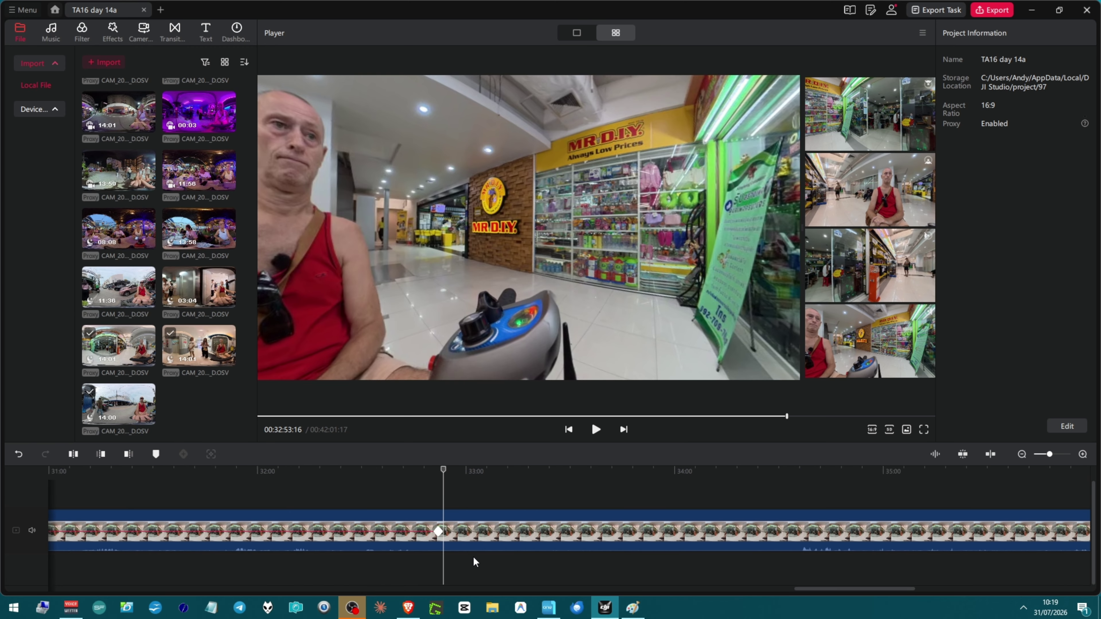
{"action": "scroll", "coordinate": [473, 556], "scroll_direction": "left", "scroll_amount": 13}
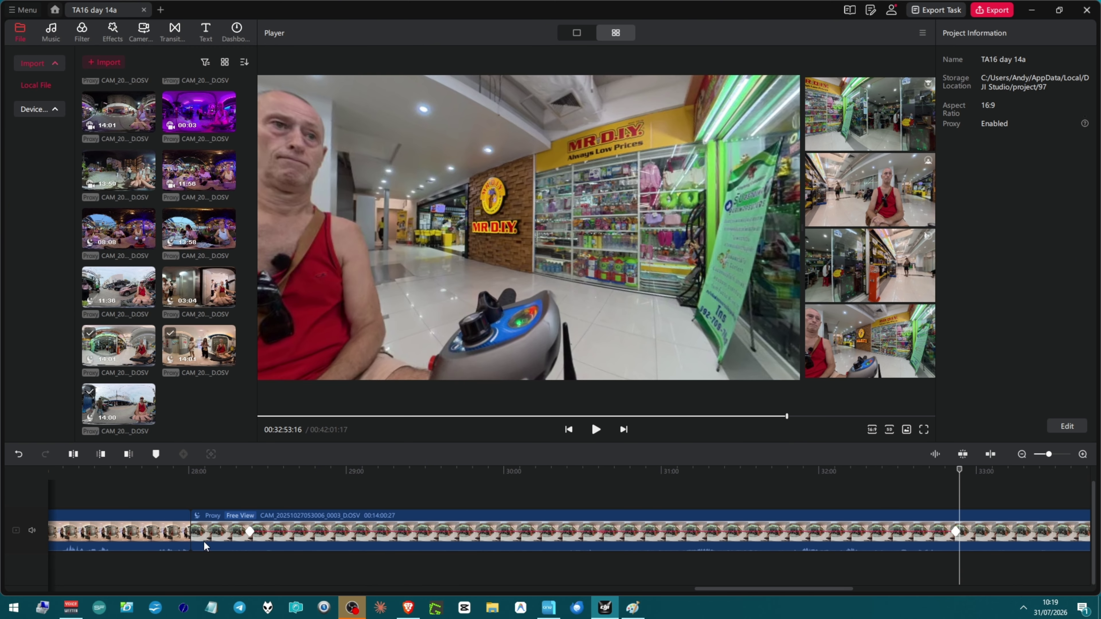
{"action": "left_click", "coordinate": [249, 531]}
{"action": "key", "text": "space"}
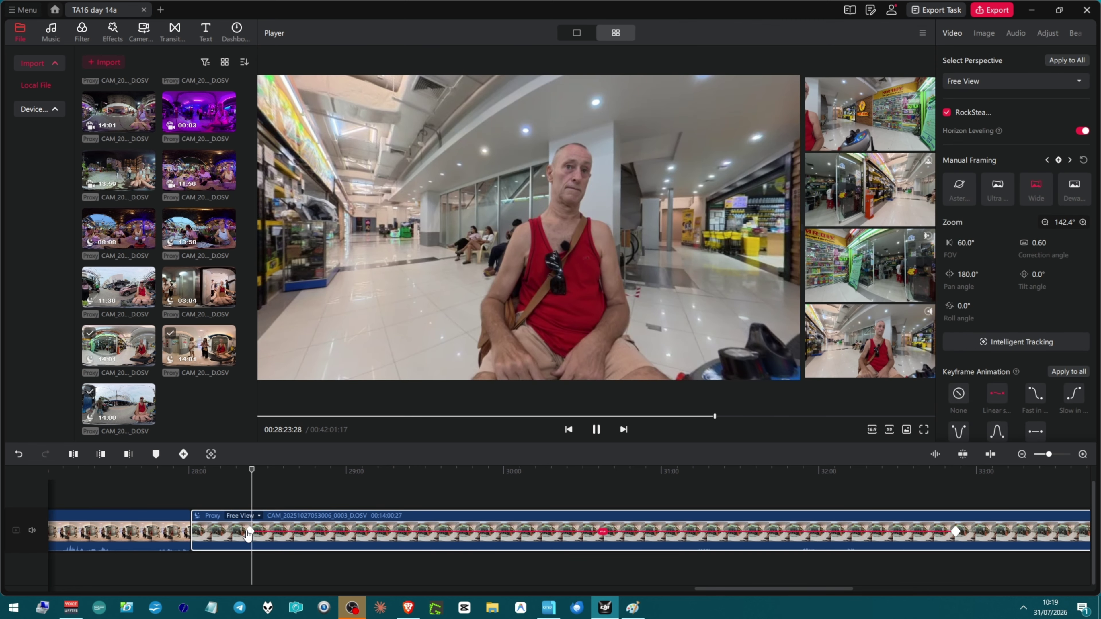
{"action": "left_click", "coordinate": [719, 530]}
{"action": "key", "text": "space"}
Move the third clip's second keyframe to 00:28:42:12 and play back the shortened pan from the first keyframe.
{"action": "left_click", "coordinate": [955, 531]}
{"action": "left_click_drag", "start_coordinate": [955, 532], "coordinate": [549, 531]}
{"action": "left_click_drag", "start_coordinate": [479, 564], "coordinate": [256, 544]}
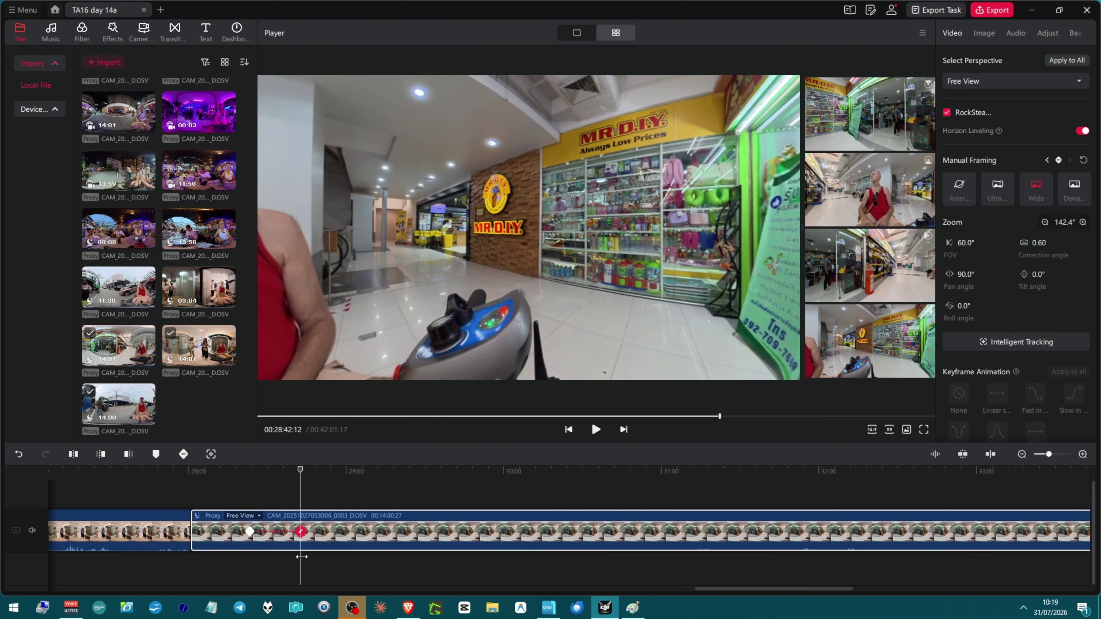
{"action": "left_click", "coordinate": [250, 531]}
{"action": "key", "text": "space"}
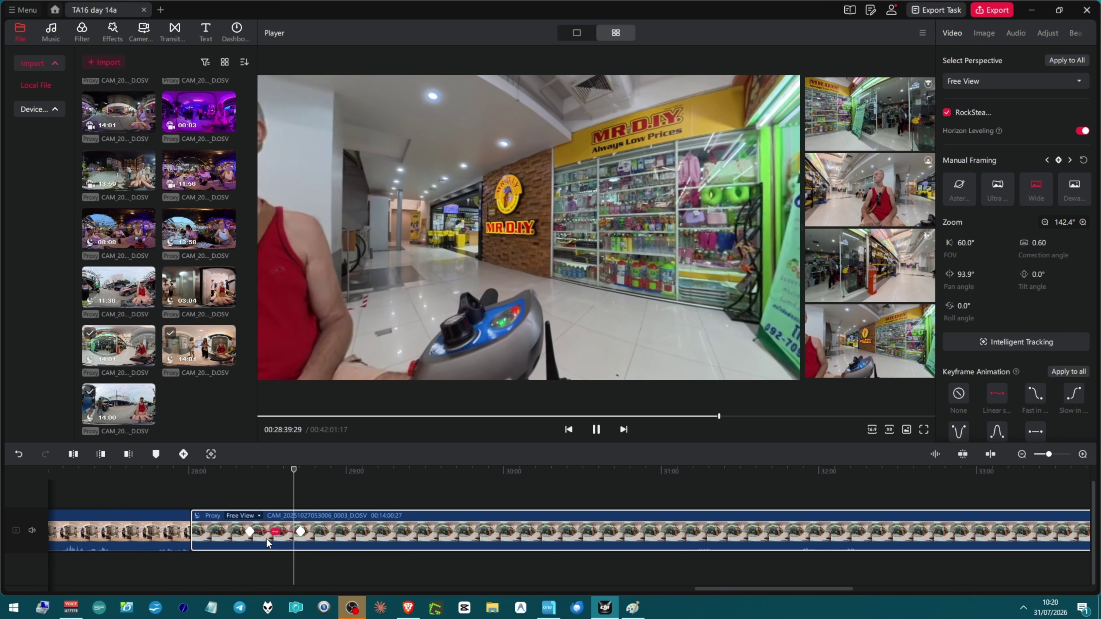
{"action": "key", "text": "space"}
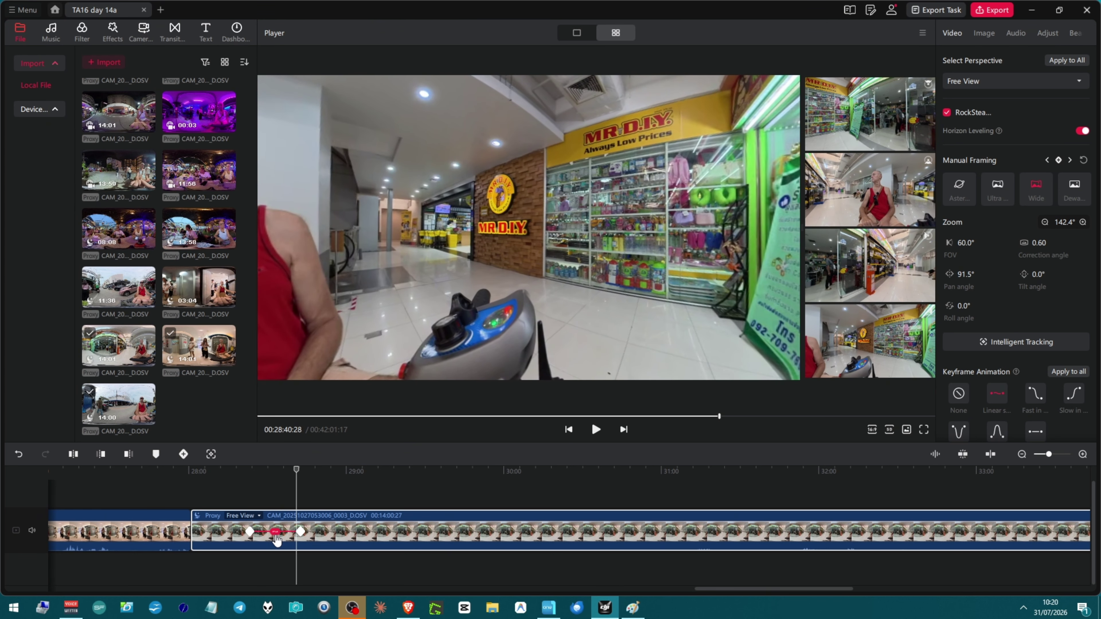
Set the keyframe animation between the third clip's two keyframes to None and move the second keyframe to 00:28:28:04.
{"action": "left_click", "coordinate": [277, 539]}
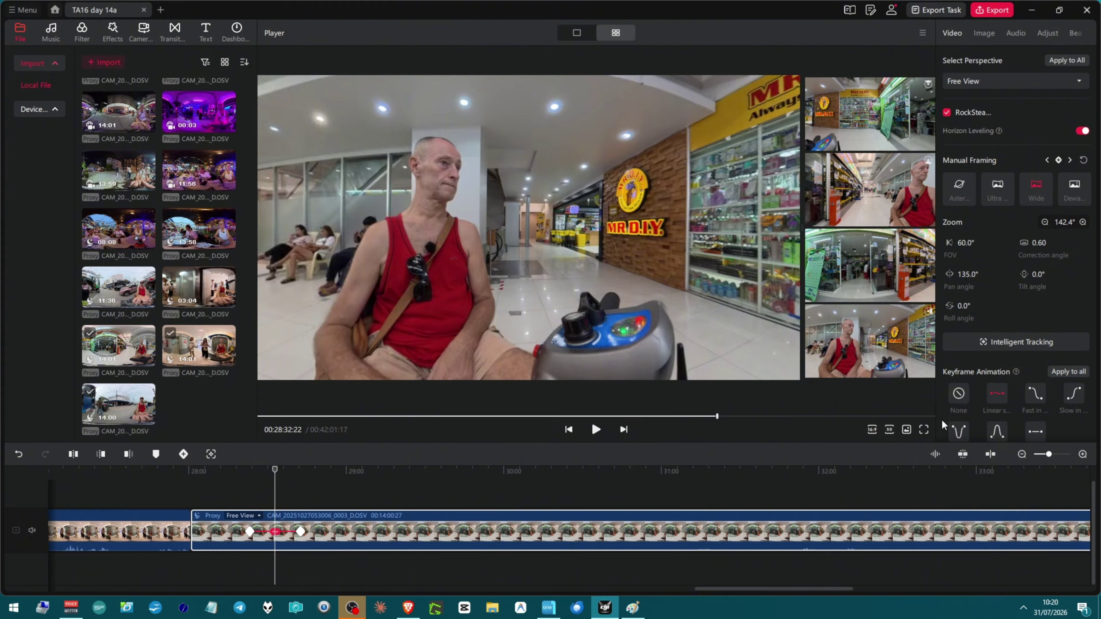
{"action": "left_click", "coordinate": [960, 397]}
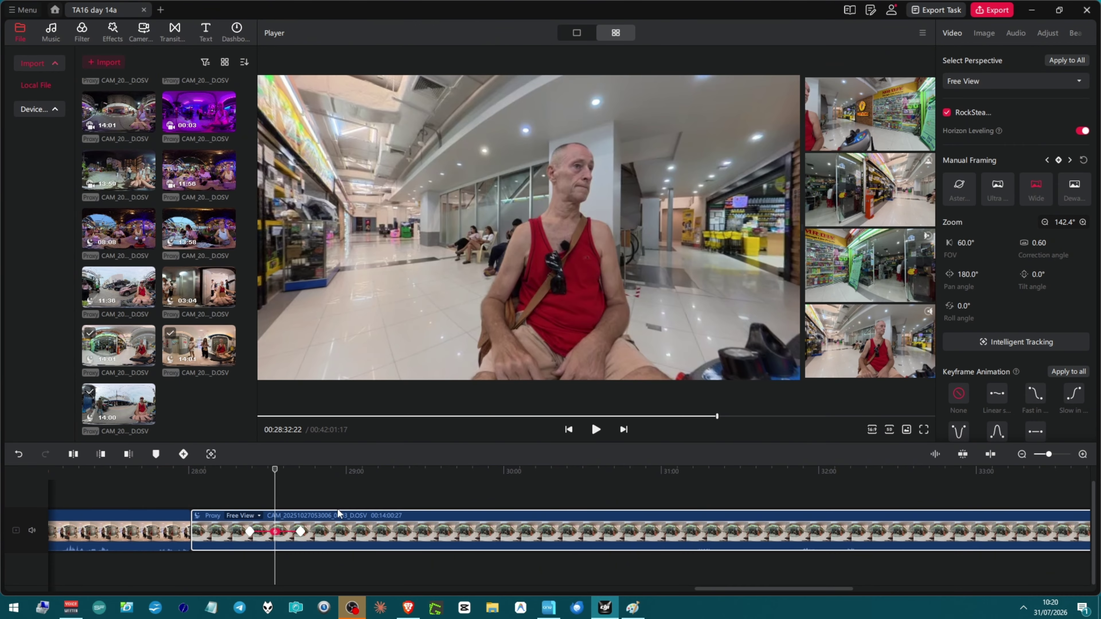
{"action": "left_click_drag", "start_coordinate": [300, 531], "coordinate": [263, 537]}
Play back the third clip from its first keyframe past the second to check the instant view change.
{"action": "left_click", "coordinate": [249, 538]}
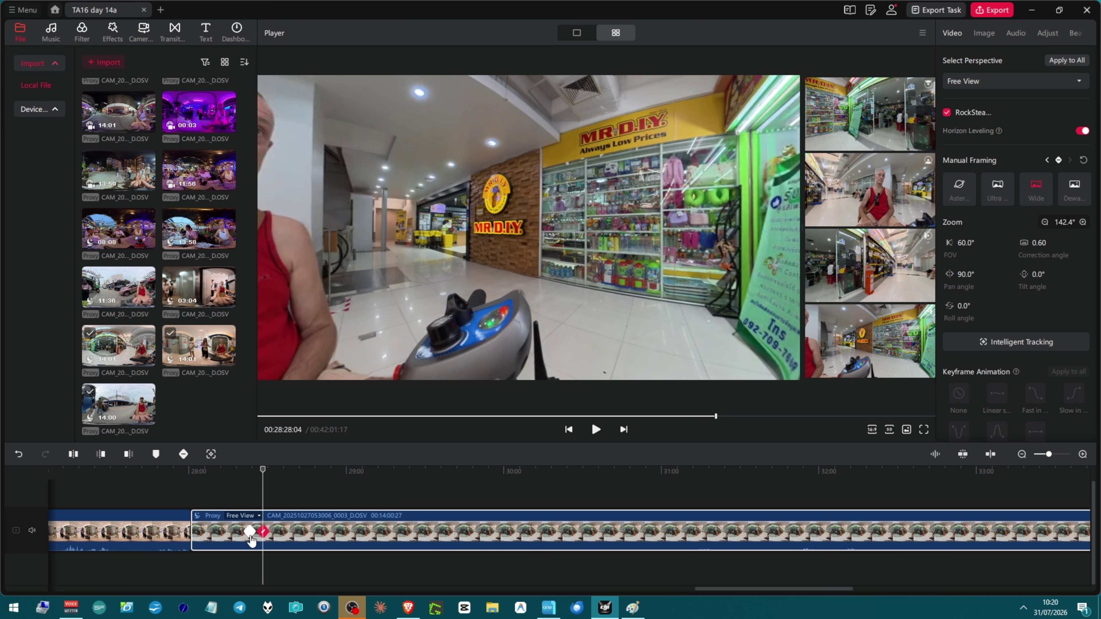
{"action": "key", "text": "space"}
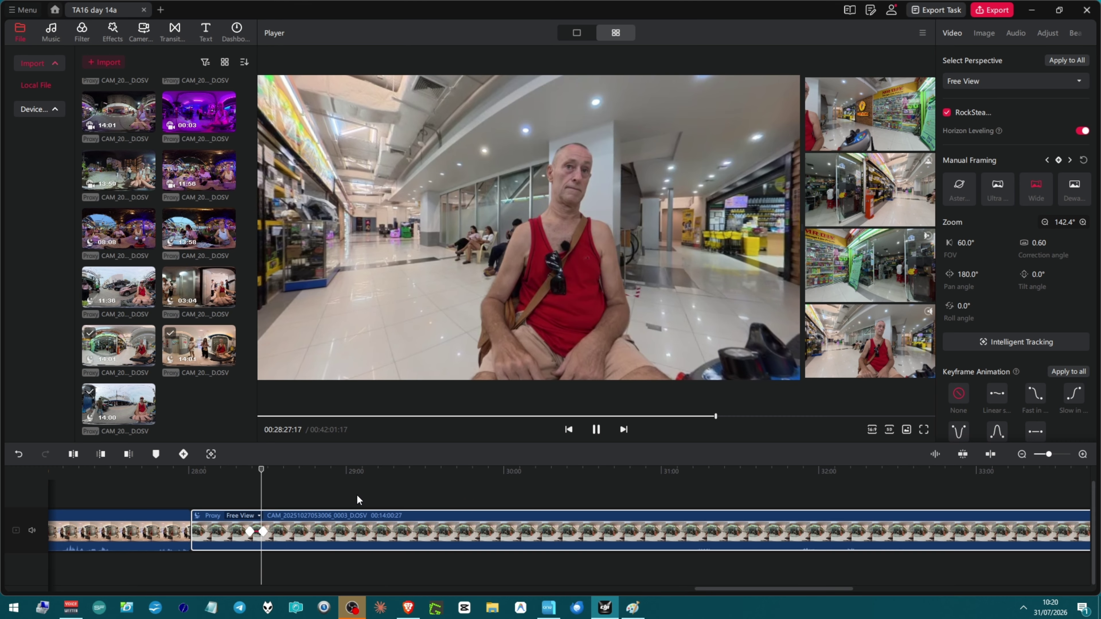
{"action": "key", "text": "space"}
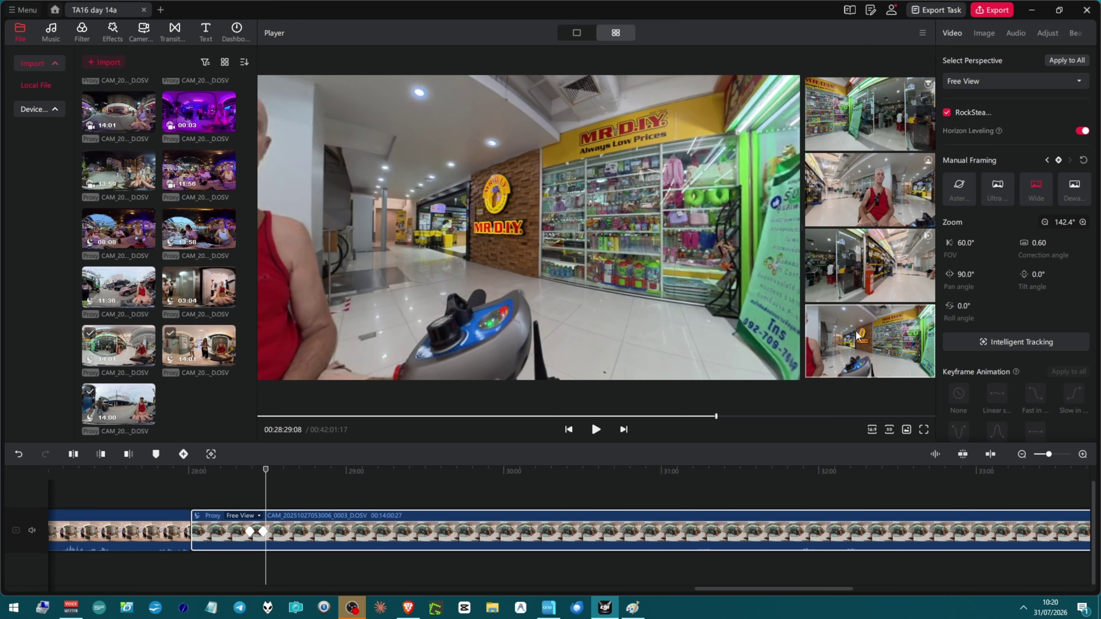
Try the -90°, 180° and 0° pan views at 00:28:29:08 in multi-view, then return to the 90° view.
{"action": "left_click", "coordinate": [850, 294]}
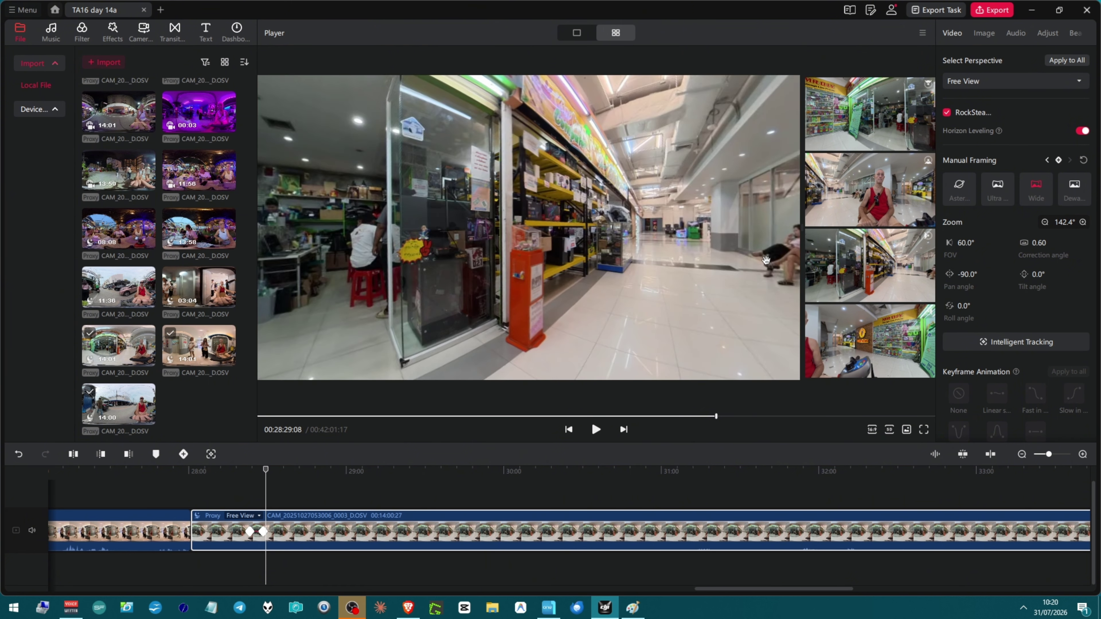
{"action": "left_click", "coordinate": [832, 199]}
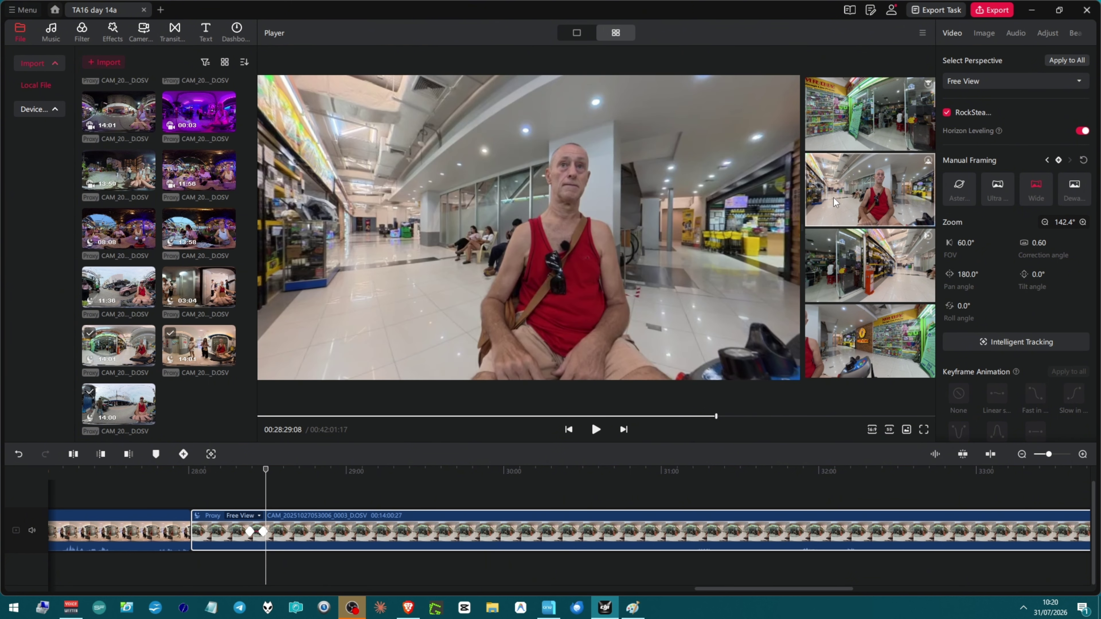
{"action": "left_click", "coordinate": [845, 127]}
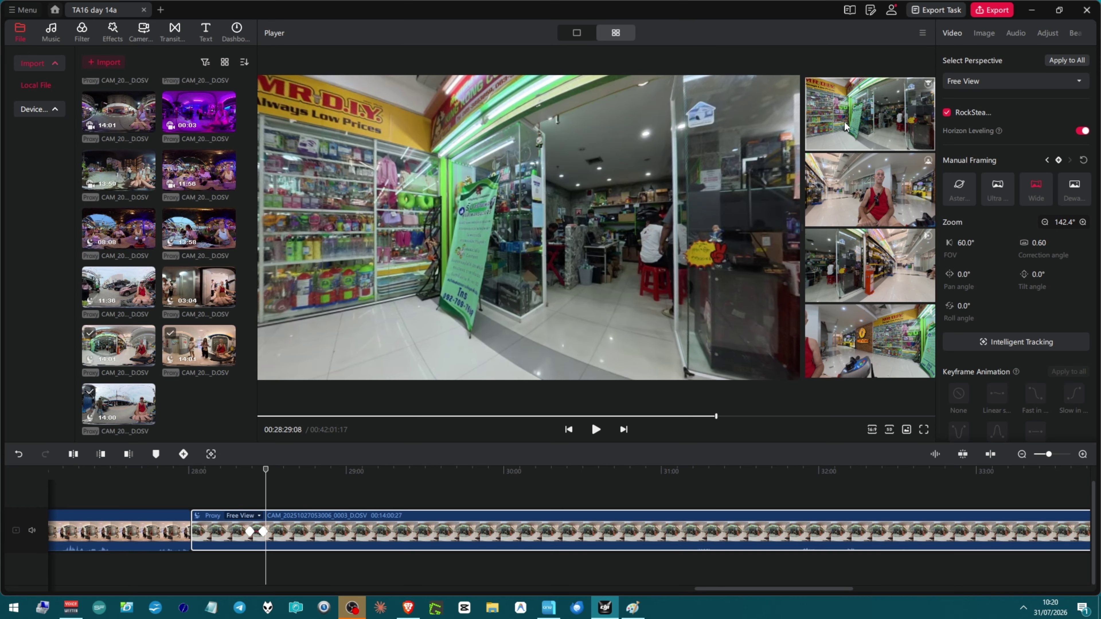
{"action": "left_click", "coordinate": [841, 156]}
{"action": "left_click", "coordinate": [841, 143]}
{"action": "left_click", "coordinate": [847, 246]}
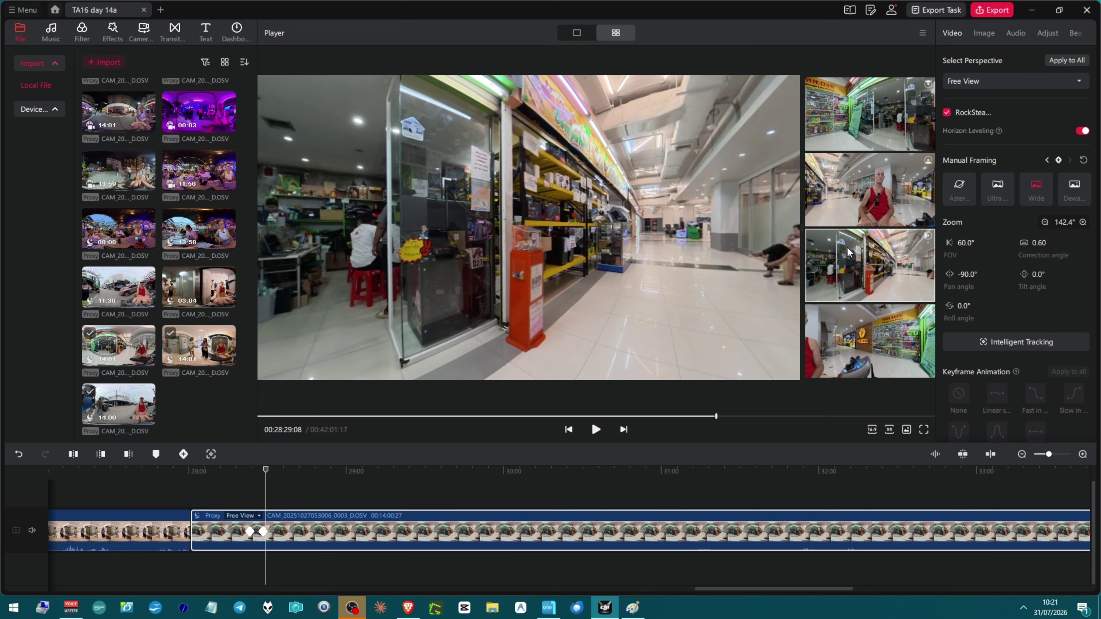
{"action": "left_click", "coordinate": [846, 360]}
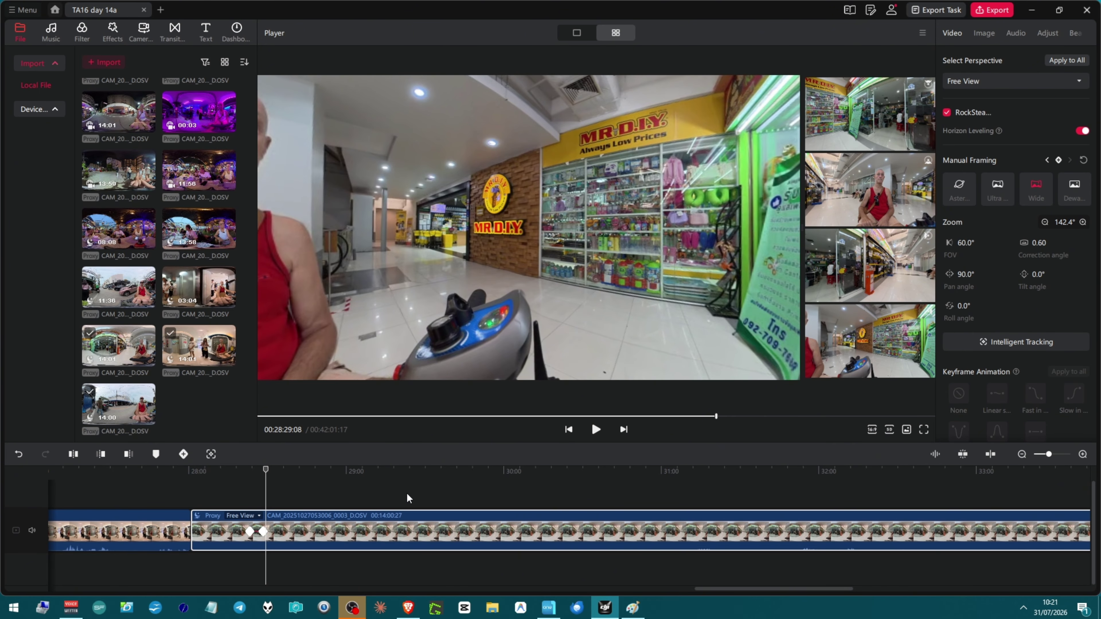
Append the 03:04 elevator clip and the 11:36 street clip from the media library to the end of the timeline.
{"action": "left_click", "coordinate": [1036, 454]}
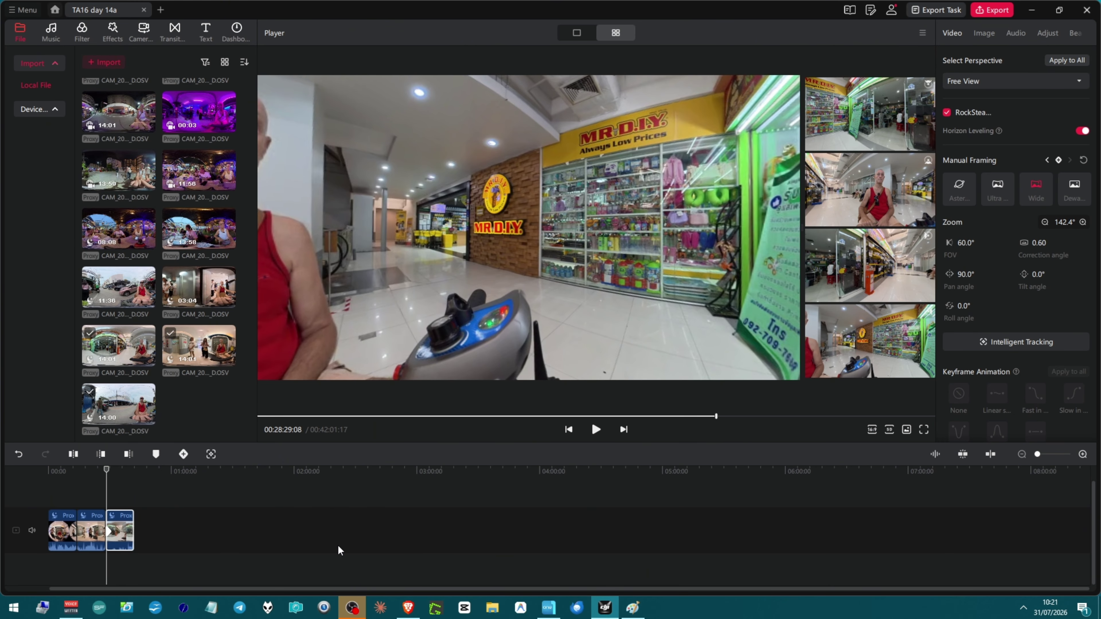
{"action": "key", "text": "Home"}
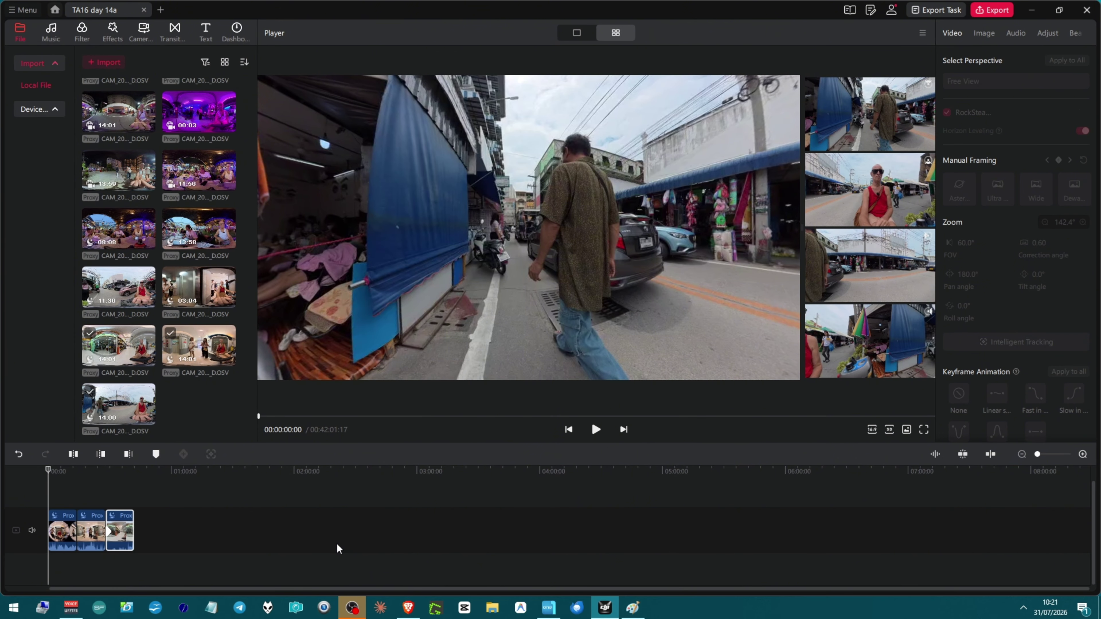
{"action": "key", "text": "End"}
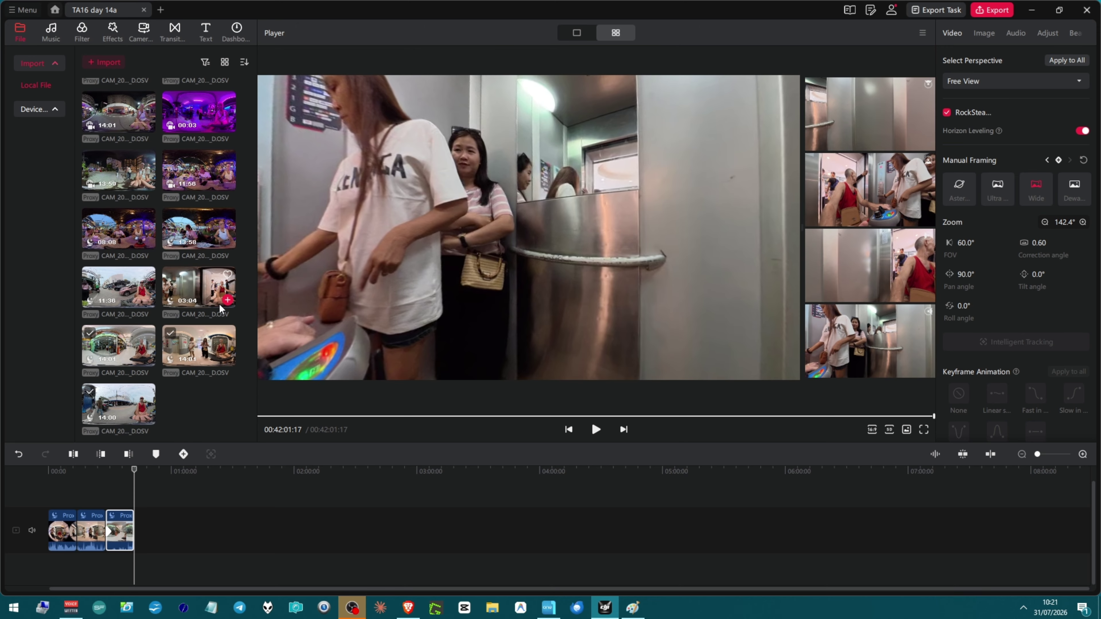
{"action": "left_click", "coordinate": [227, 301]}
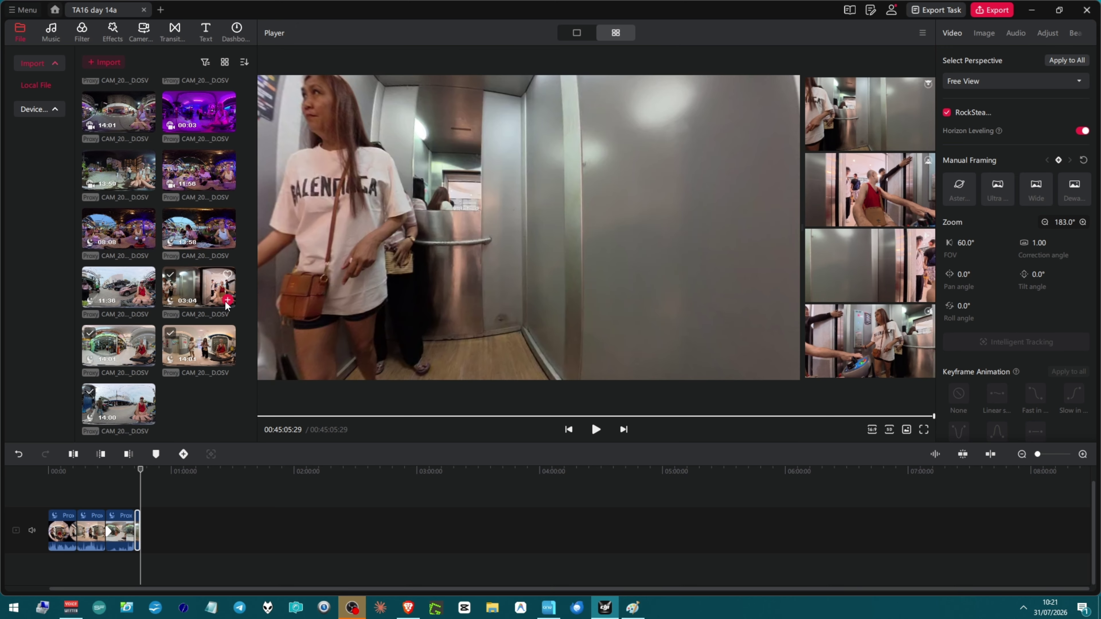
{"action": "mouse_move", "coordinate": [147, 301]}
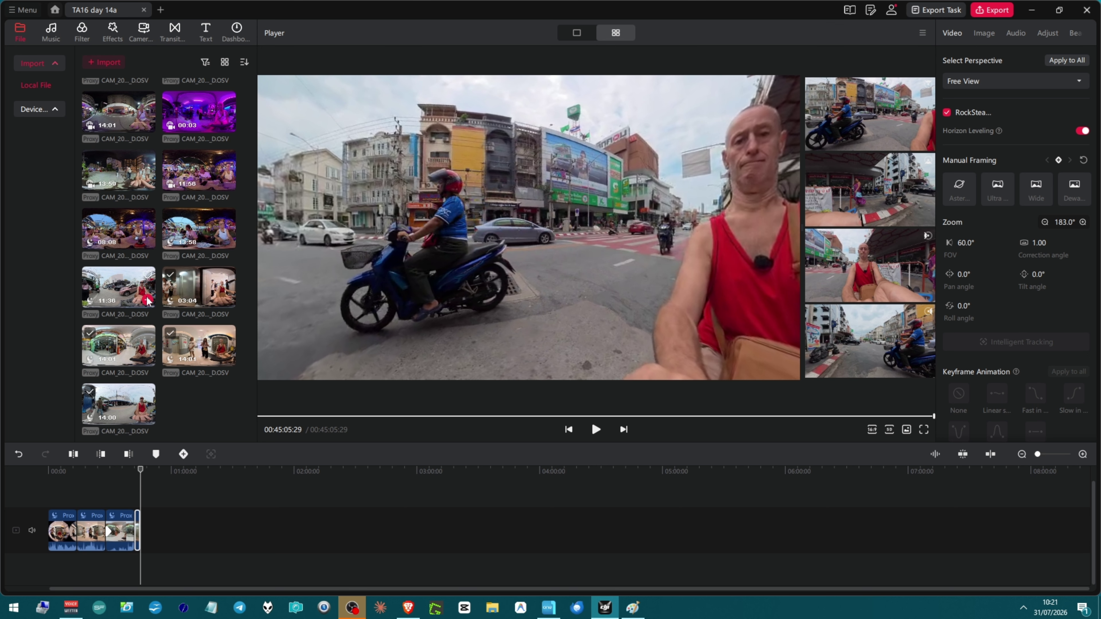
{"action": "left_click", "coordinate": [148, 301]}
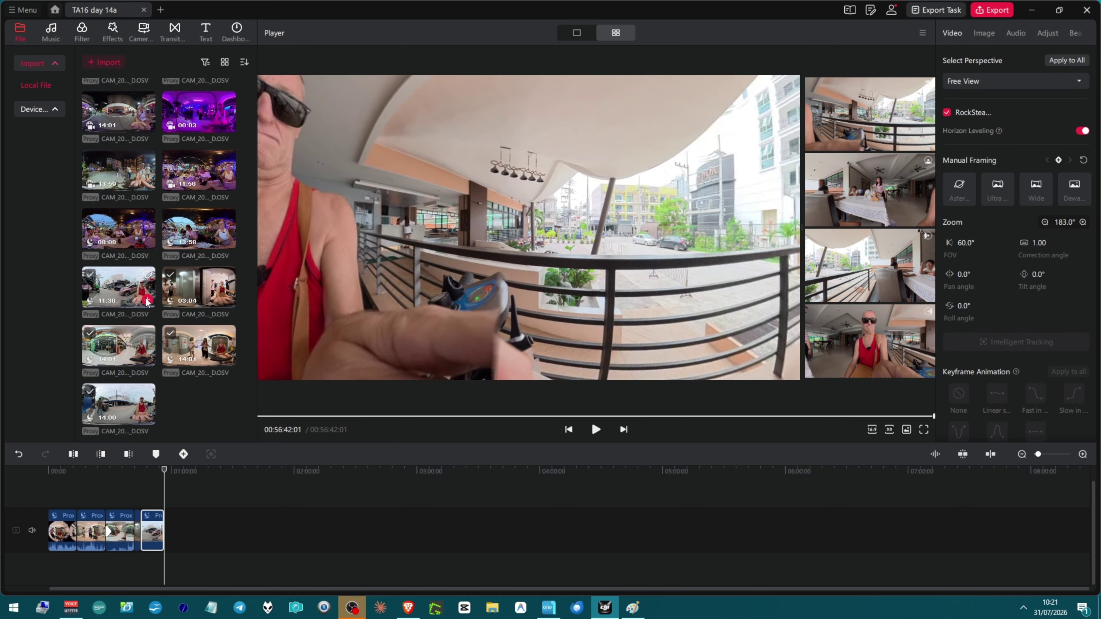
Apply the first clip's Direction Lock perspective to all clips on the timeline.
{"action": "key", "text": "Home"}
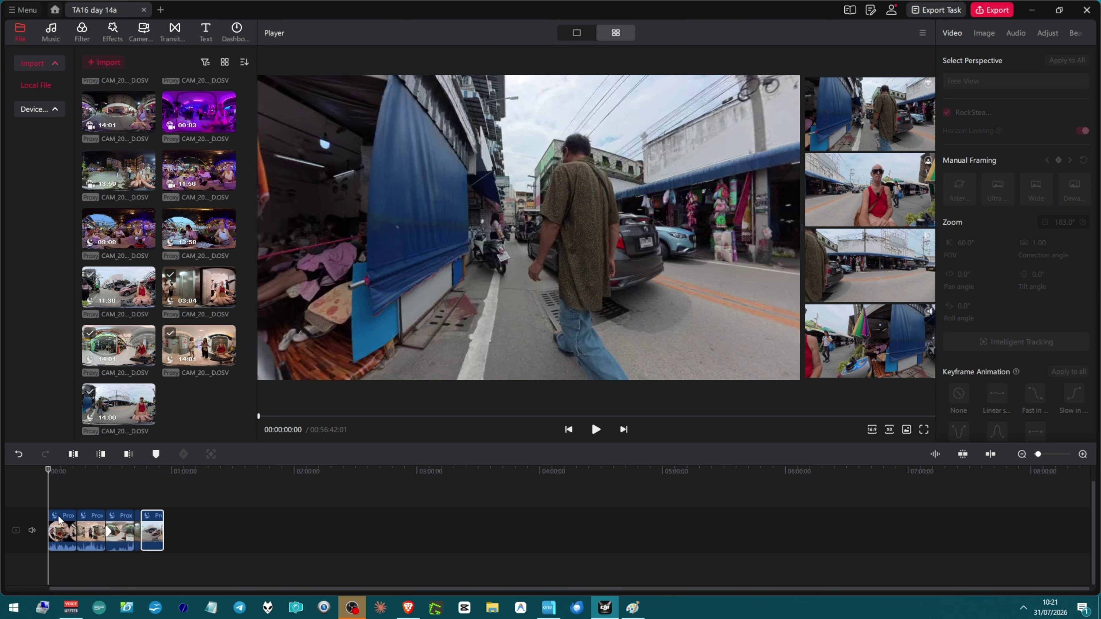
{"action": "left_click", "coordinate": [59, 520]}
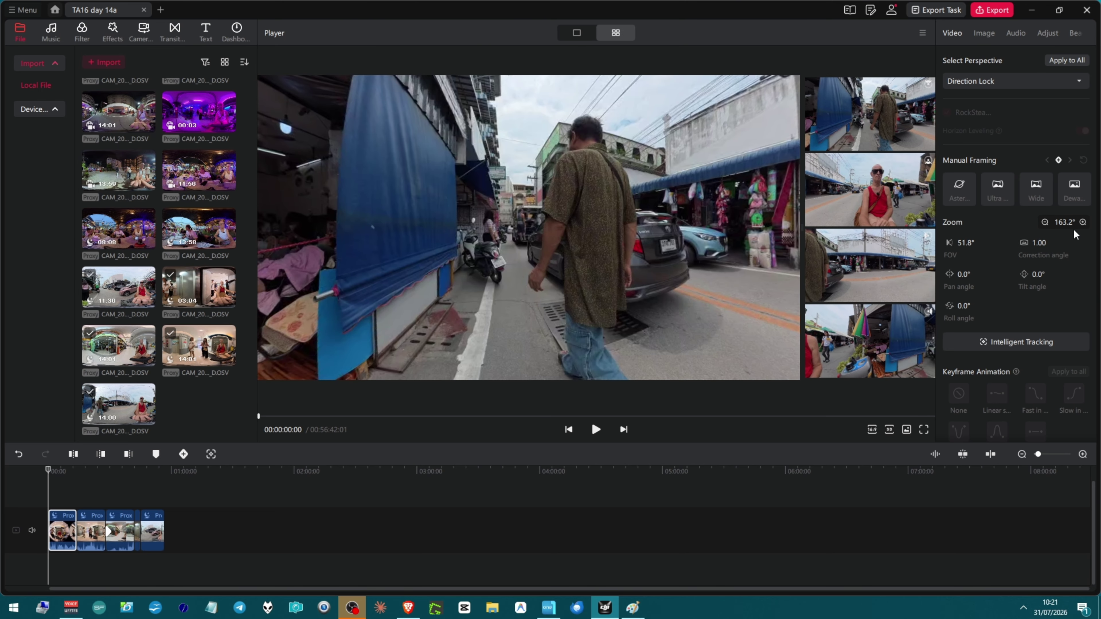
{"action": "left_click", "coordinate": [1067, 61]}
Check the perspective setting on the fourth and last clips of the timeline.
{"action": "left_click", "coordinate": [137, 501]}
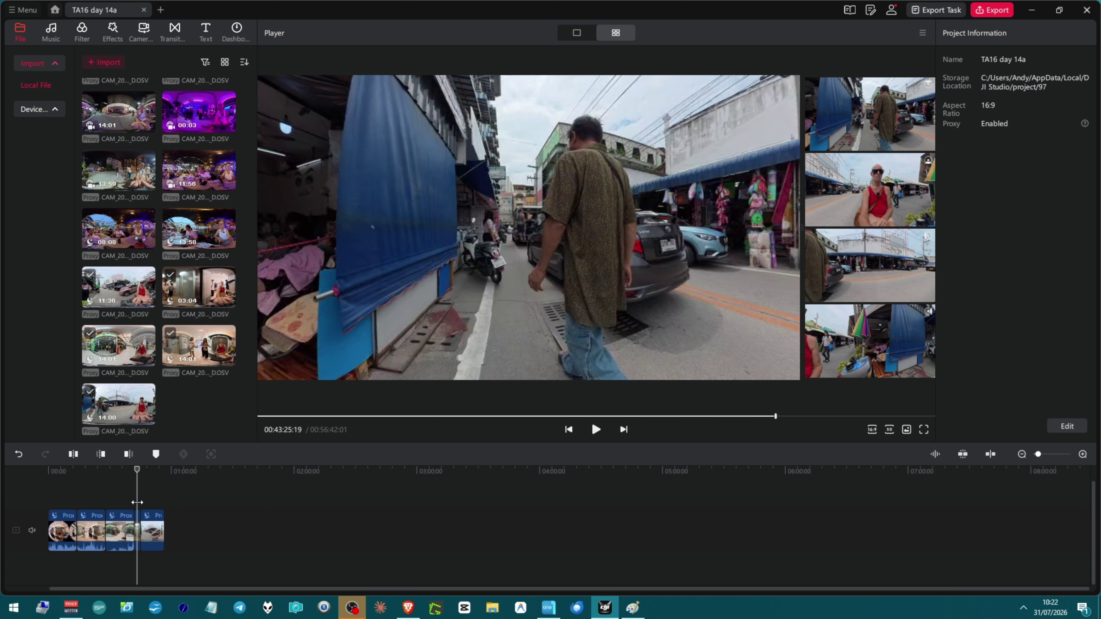
{"action": "left_click", "coordinate": [137, 514]}
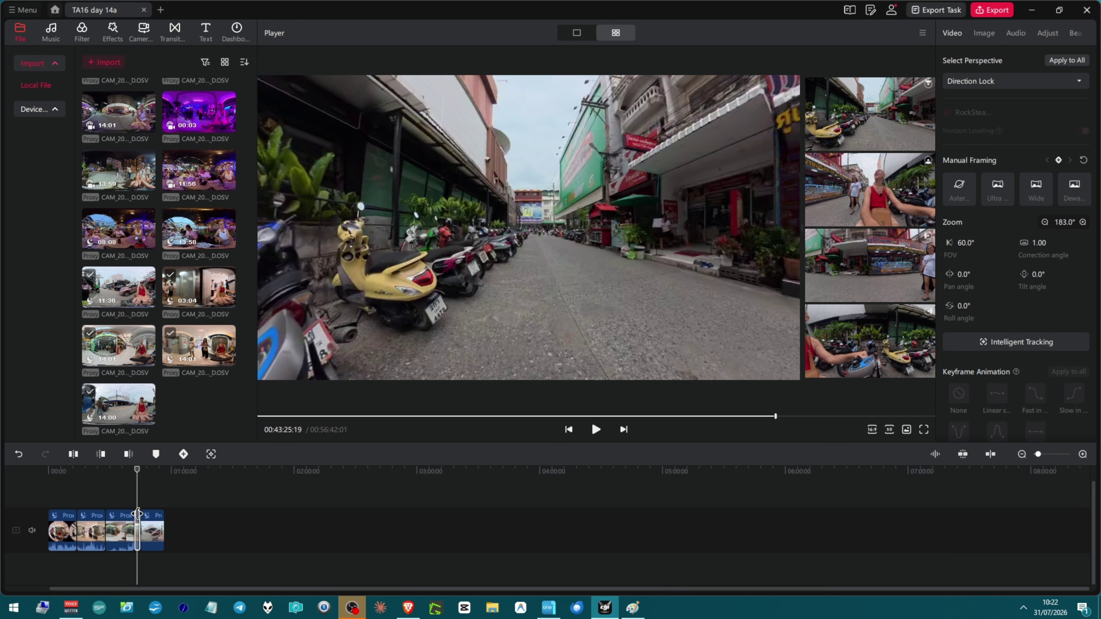
{"action": "left_click", "coordinate": [149, 529]}
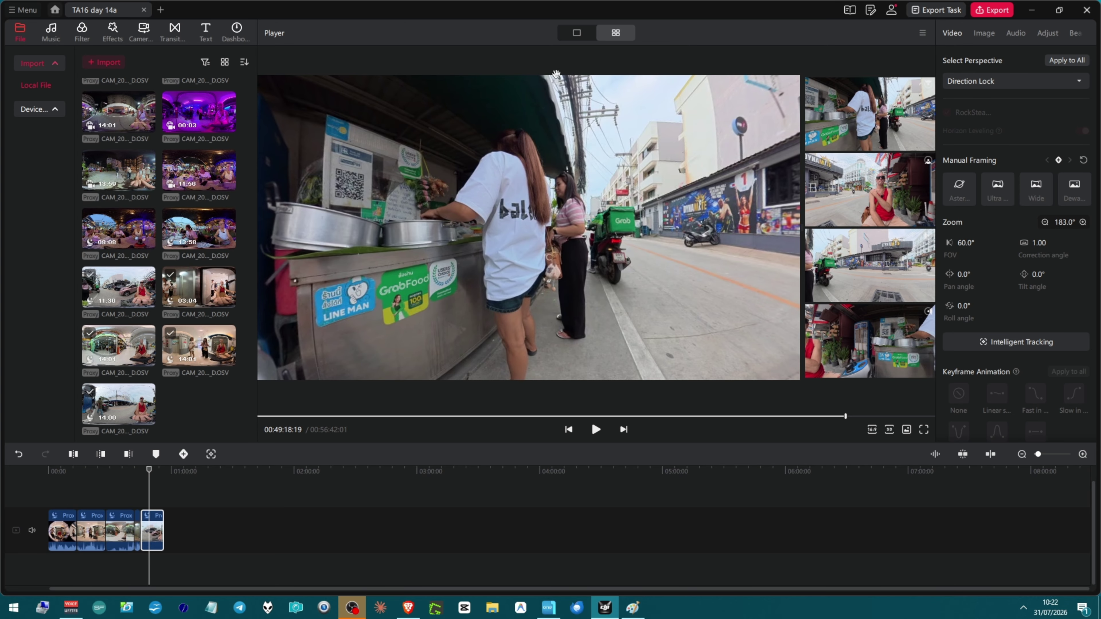
Compare the single-FOV and multi-view player layouts, keep single-FOV, and move the playhead to the end of the timeline.
{"action": "left_click", "coordinate": [574, 36]}
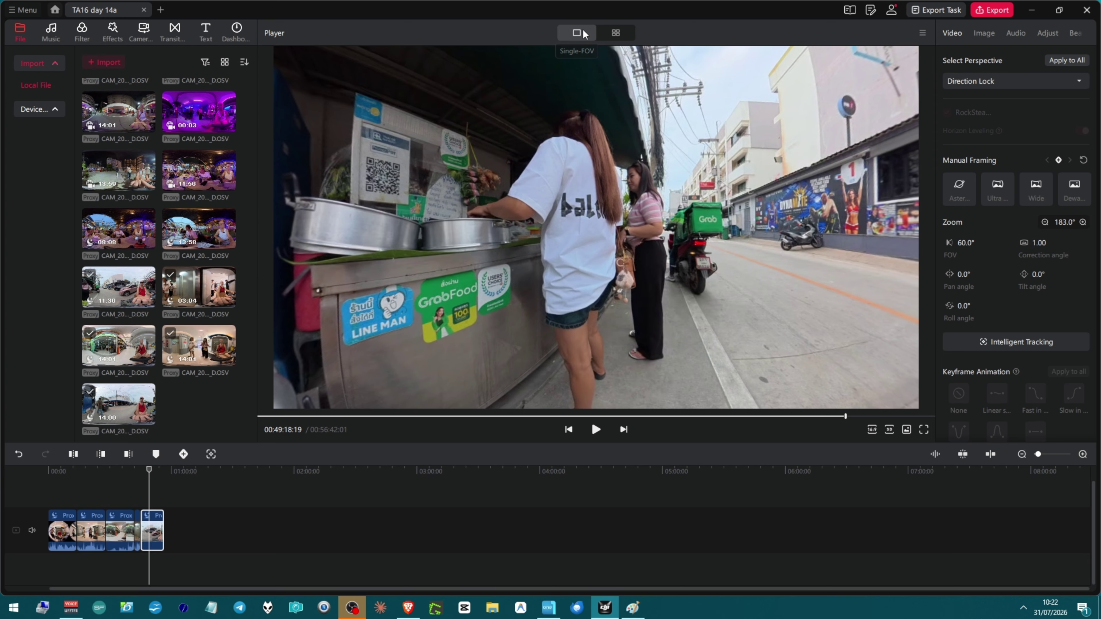
{"action": "left_click", "coordinate": [605, 29]}
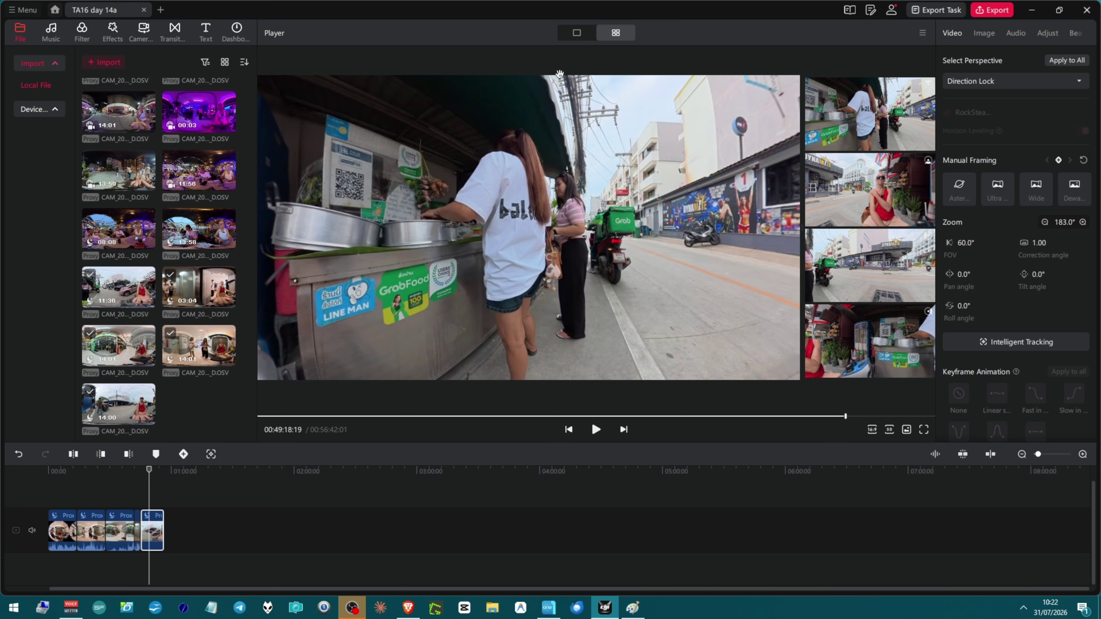
{"action": "left_click", "coordinate": [582, 38]}
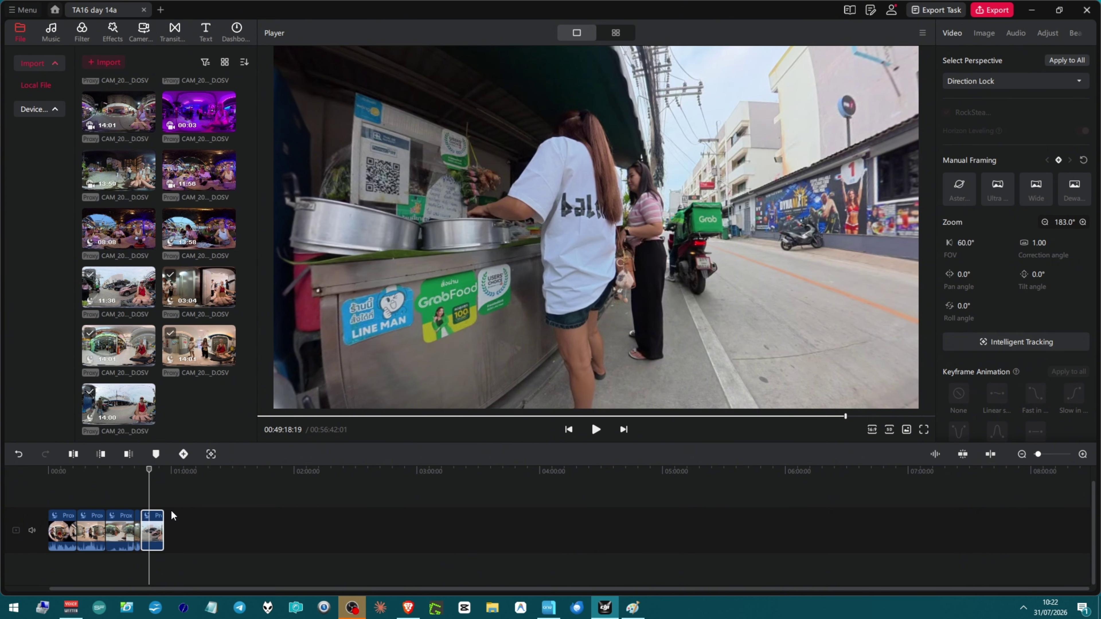
{"action": "key", "text": "End"}
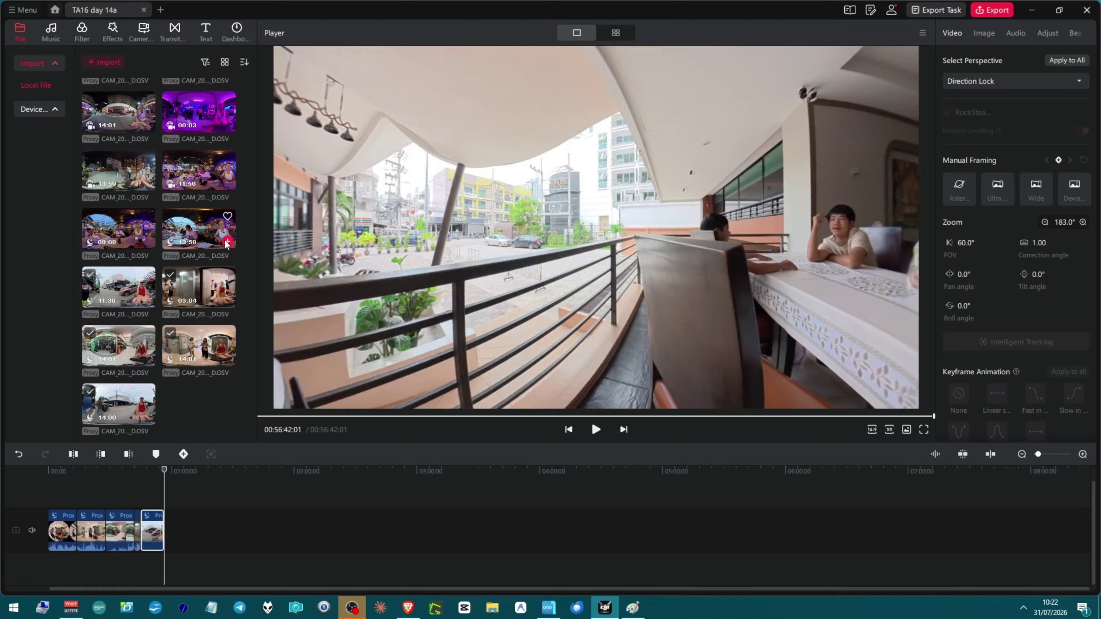
Append the 13:58, 08:08 and 11:56 restaurant clips from the media library to the end of the timeline.
{"action": "left_click", "coordinate": [226, 243]}
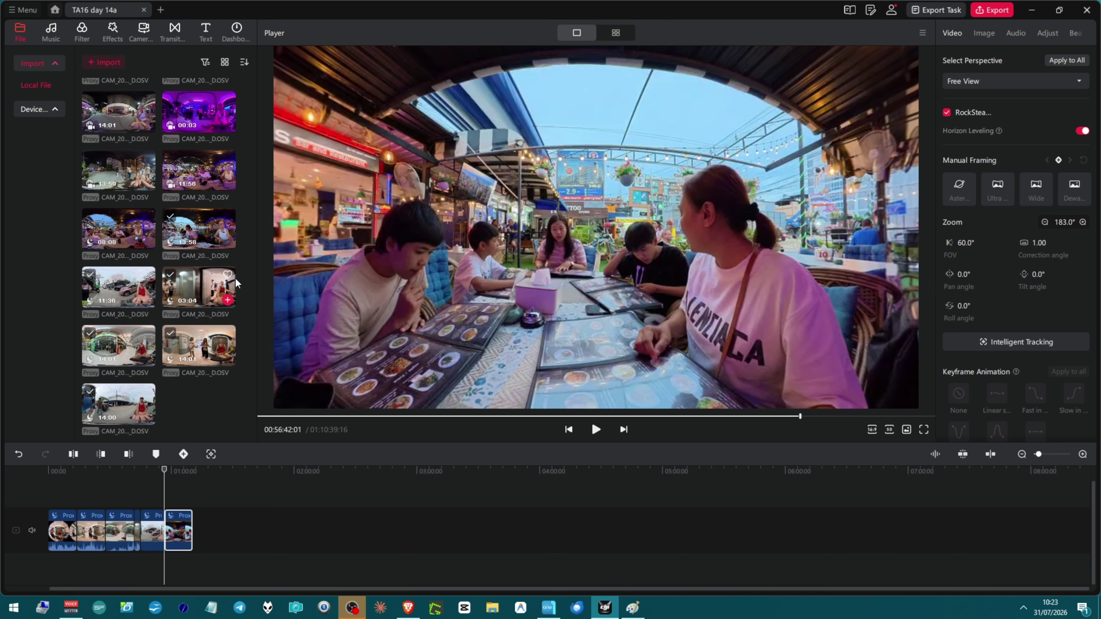
{"action": "key", "text": "End"}
{"action": "mouse_move", "coordinate": [147, 248]}
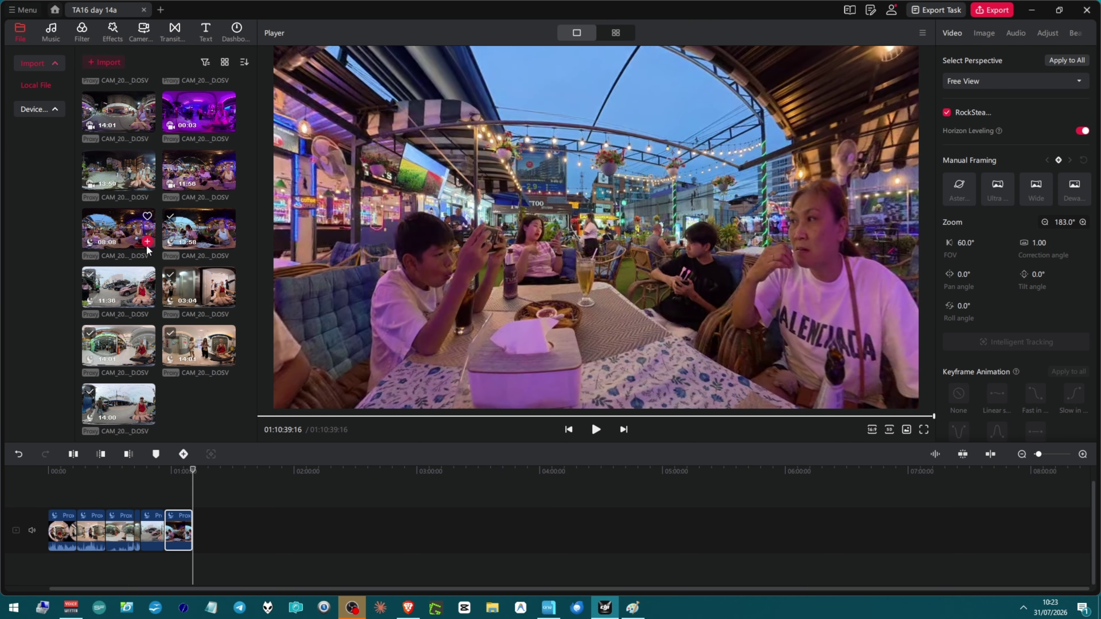
{"action": "left_click", "coordinate": [148, 242]}
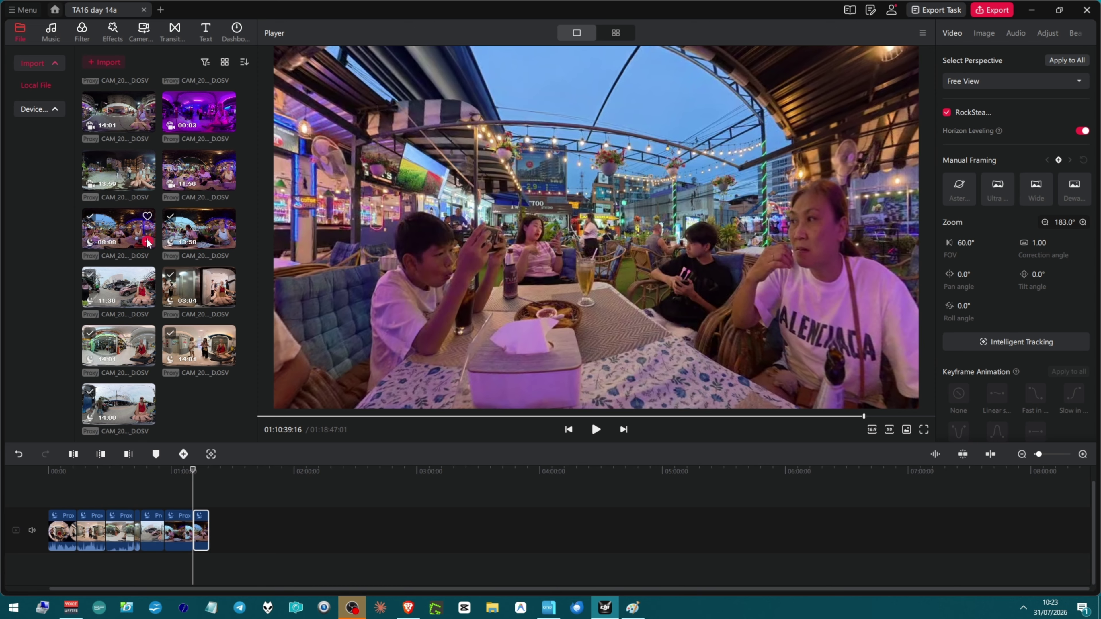
{"action": "left_click", "coordinate": [147, 242]}
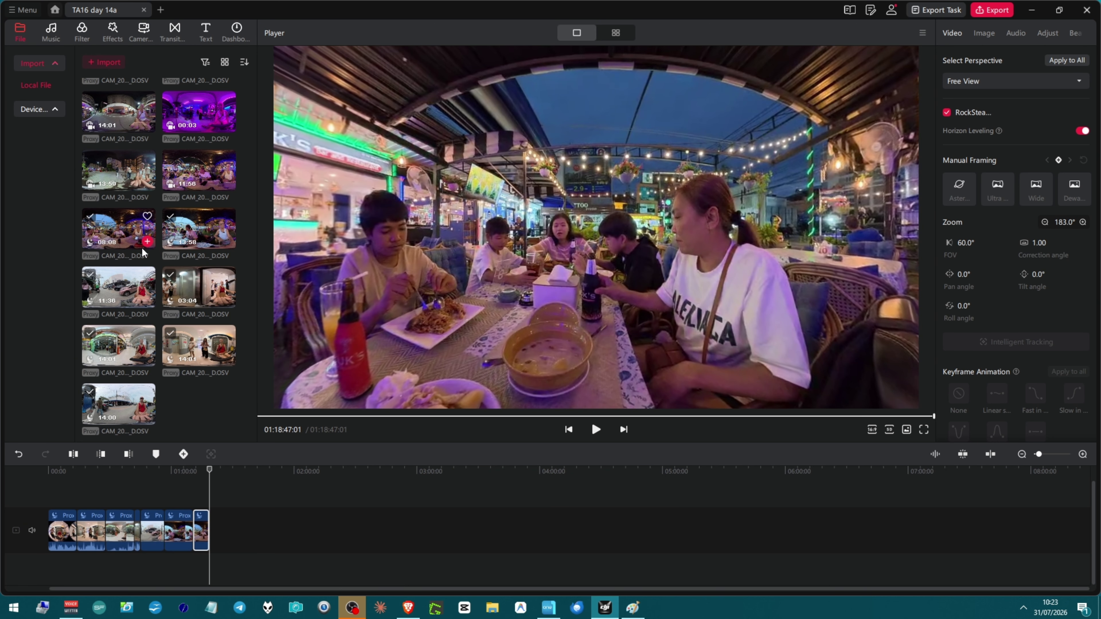
{"action": "mouse_move", "coordinate": [225, 186]}
{"action": "left_click", "coordinate": [227, 182]}
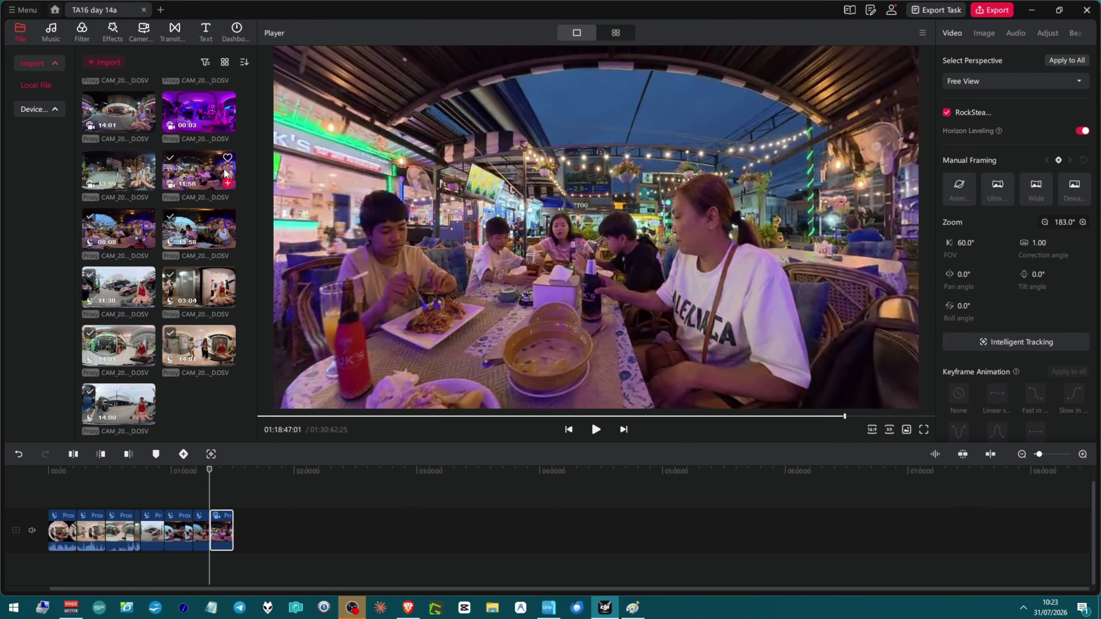
{"action": "left_click", "coordinate": [226, 181]}
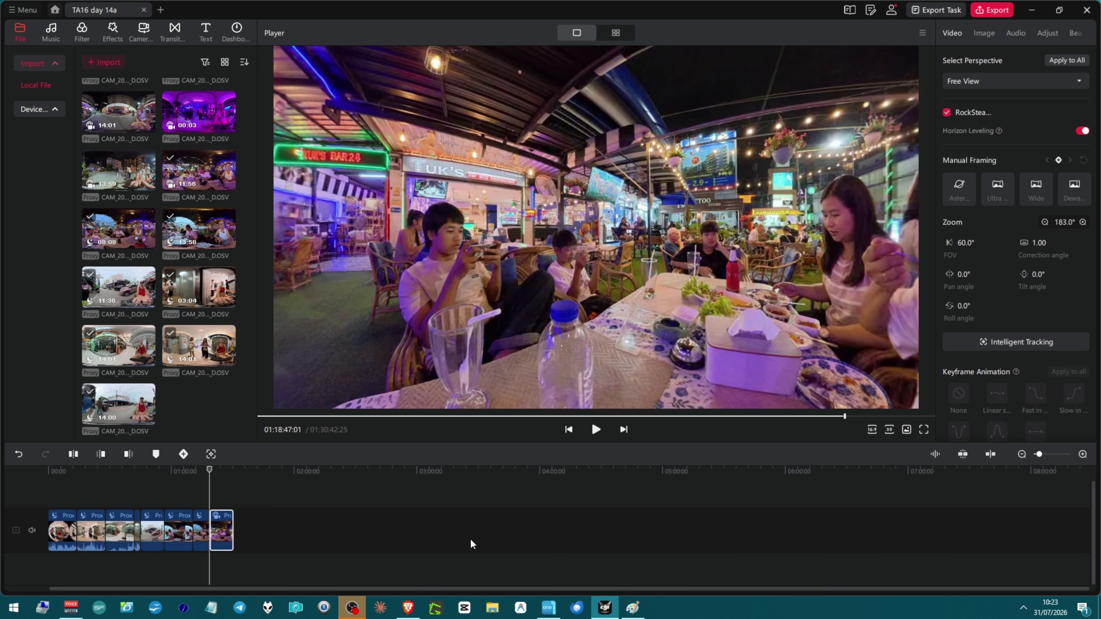
{"action": "left_click", "coordinate": [519, 535]}
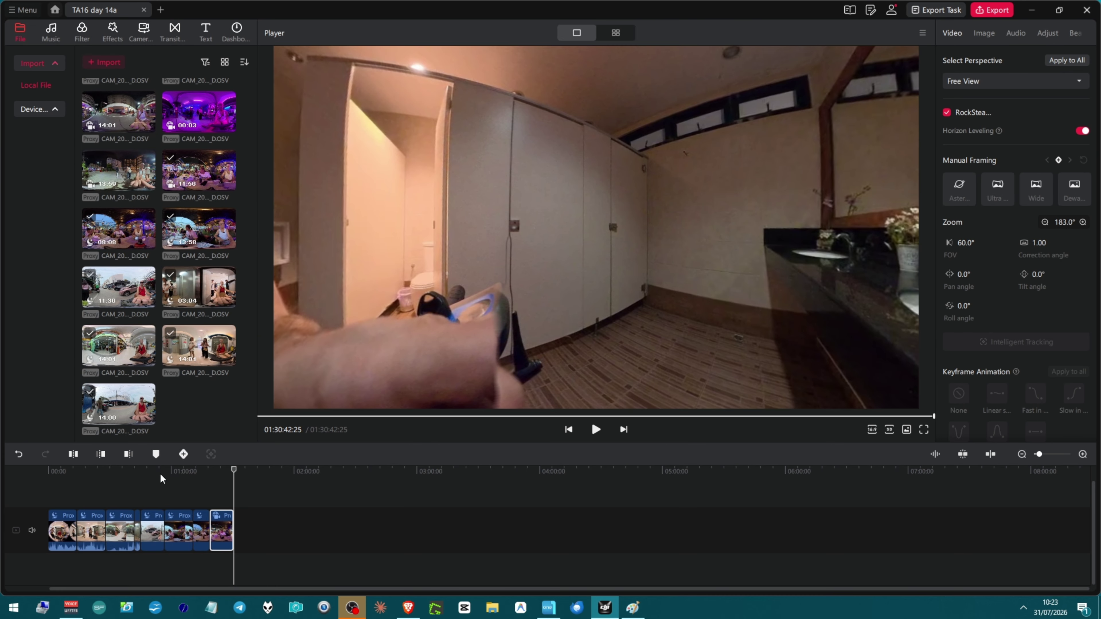
{"action": "scroll", "coordinate": [156, 377], "scroll_direction": "up", "scroll_amount": 3}
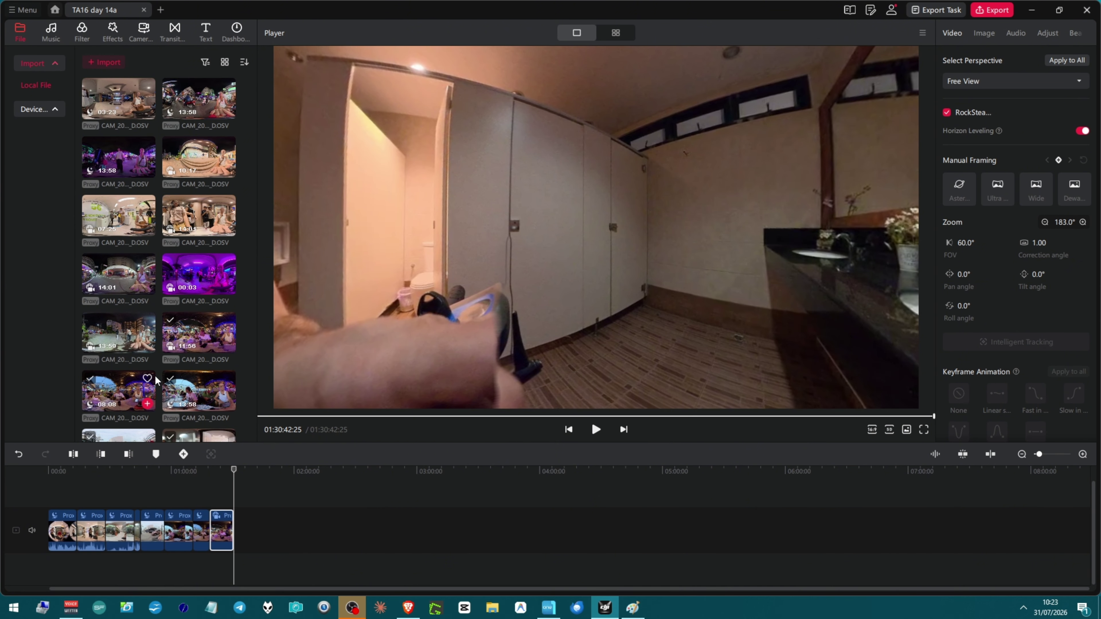
{"action": "scroll", "coordinate": [156, 379], "scroll_direction": "down", "scroll_amount": 3}
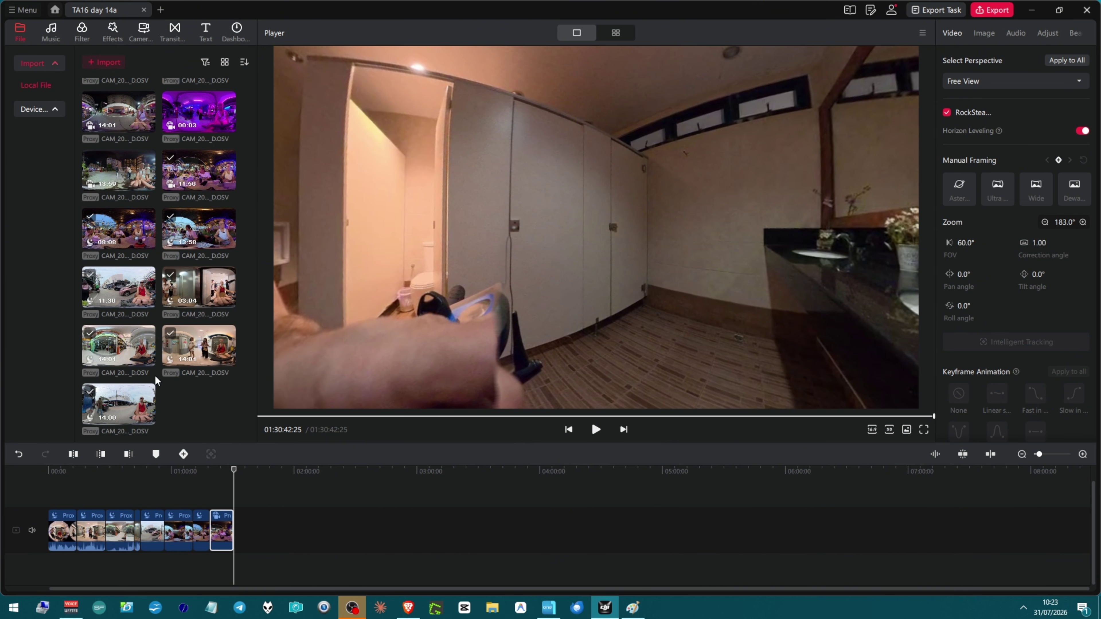
Return the playhead to the start of the timeline and select the first clip.
{"action": "key", "text": "Home"}
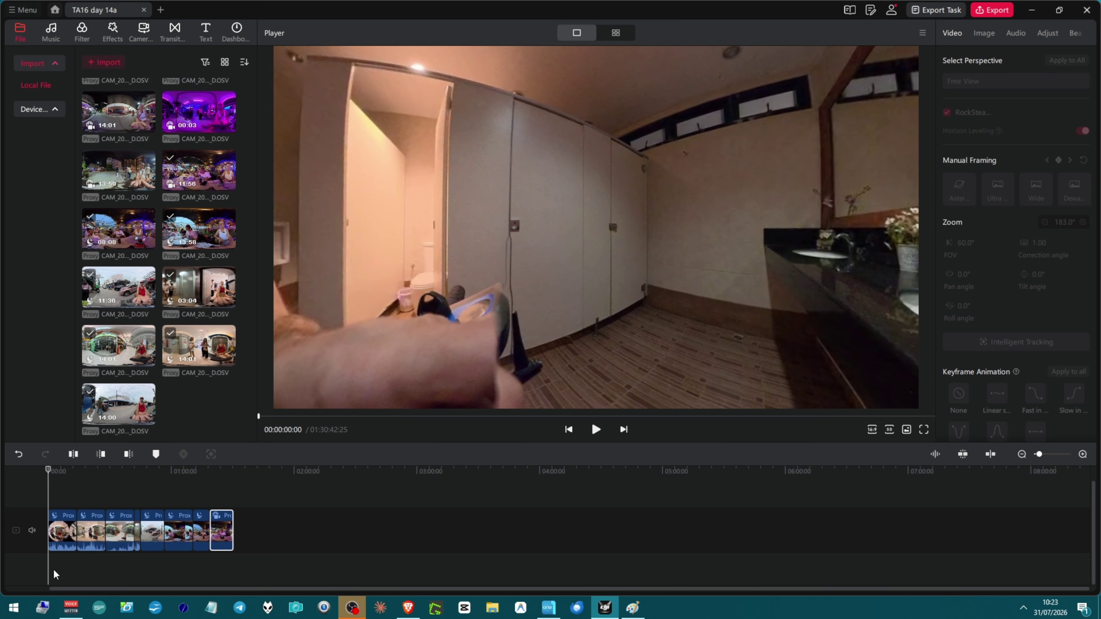
{"action": "left_click", "coordinate": [55, 530]}
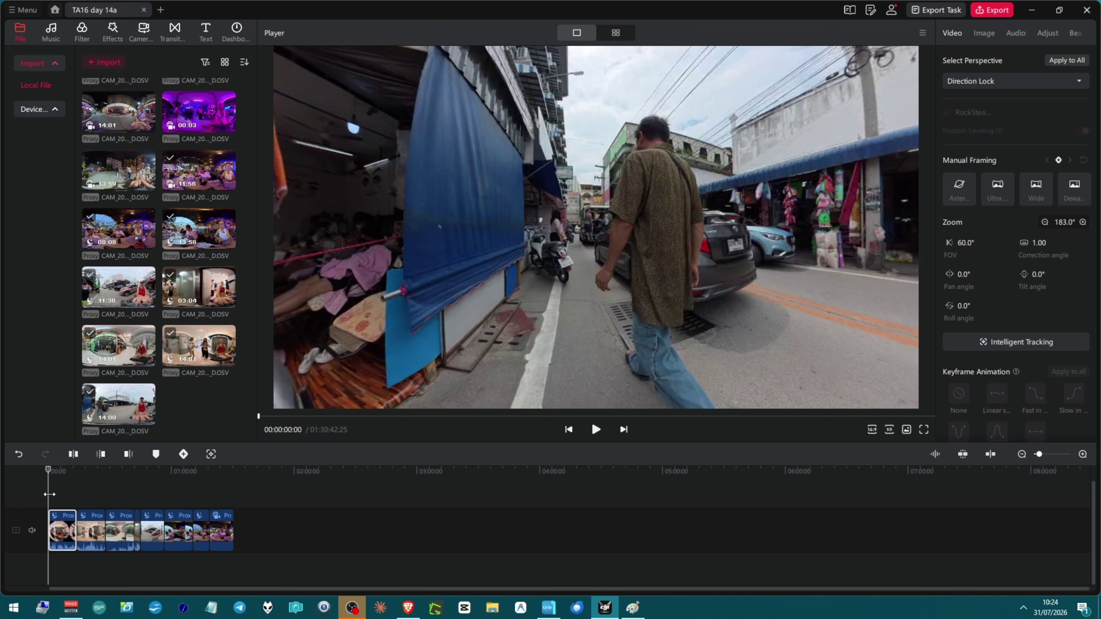
{"action": "left_click", "coordinate": [211, 456]}
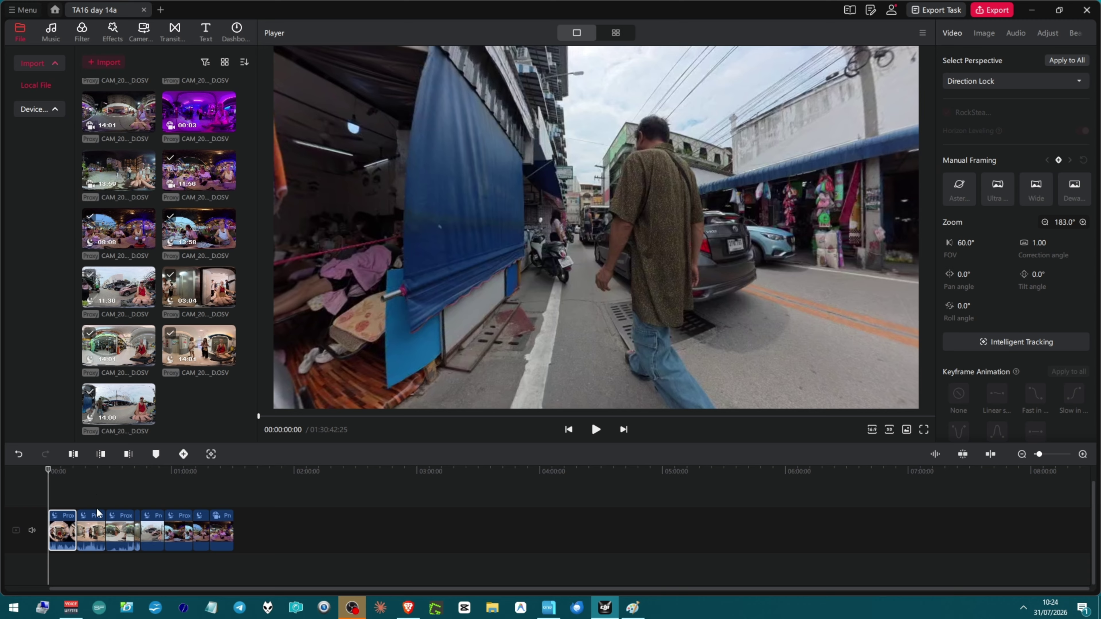
Place the playhead at about 26:20 in the second clip, select that clip and view its clip actions.
{"action": "left_click", "coordinate": [102, 502]}
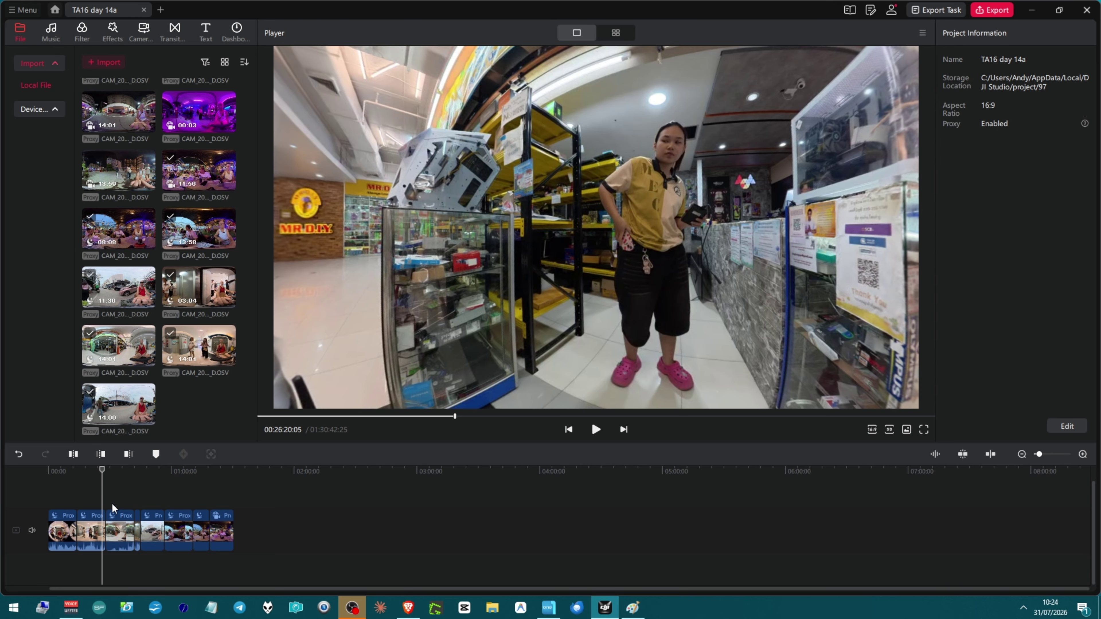
{"action": "left_click", "coordinate": [97, 538]}
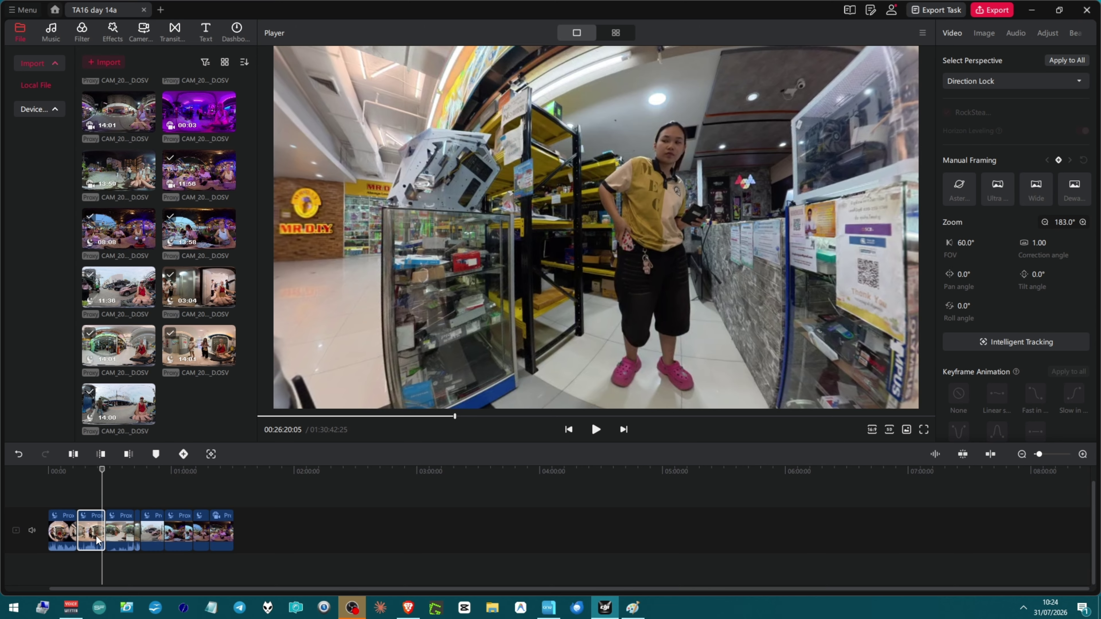
{"action": "right_click", "coordinate": [97, 536]}
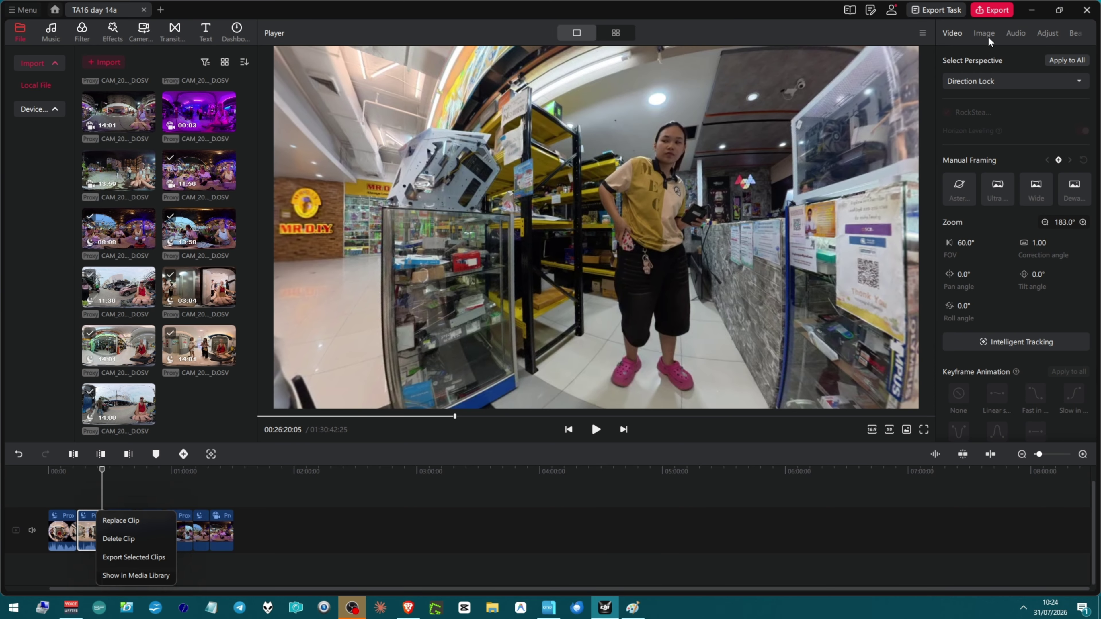
{"action": "key", "text": "Escape"}
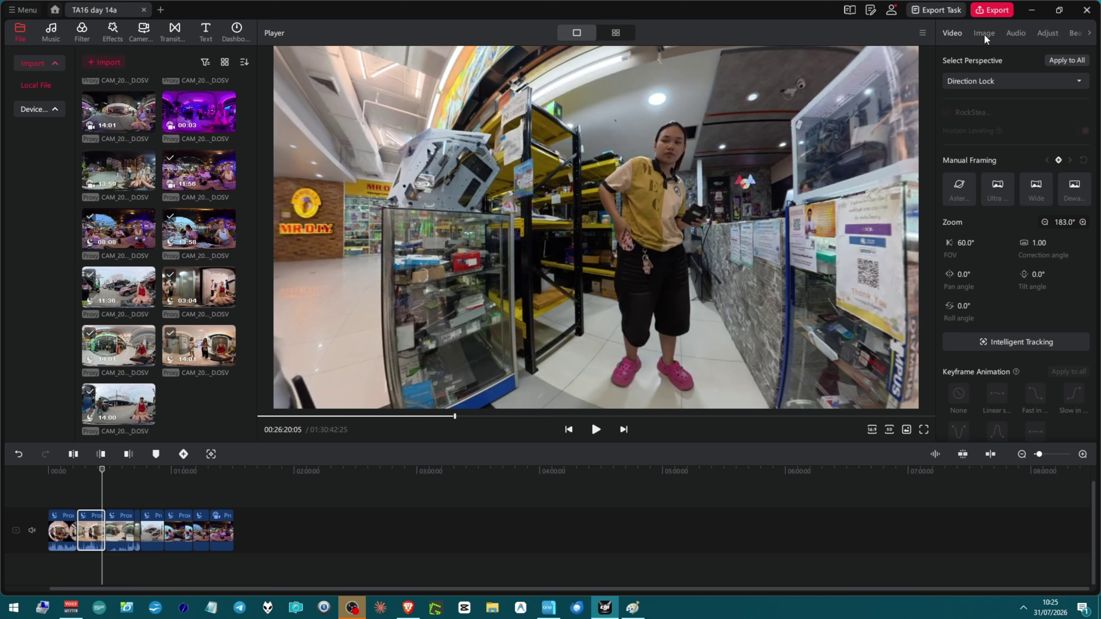
Examine the second clip's image, audio, adjustment, beauty and speed settings, comparing the constant and variable speed options.
{"action": "left_click", "coordinate": [983, 34]}
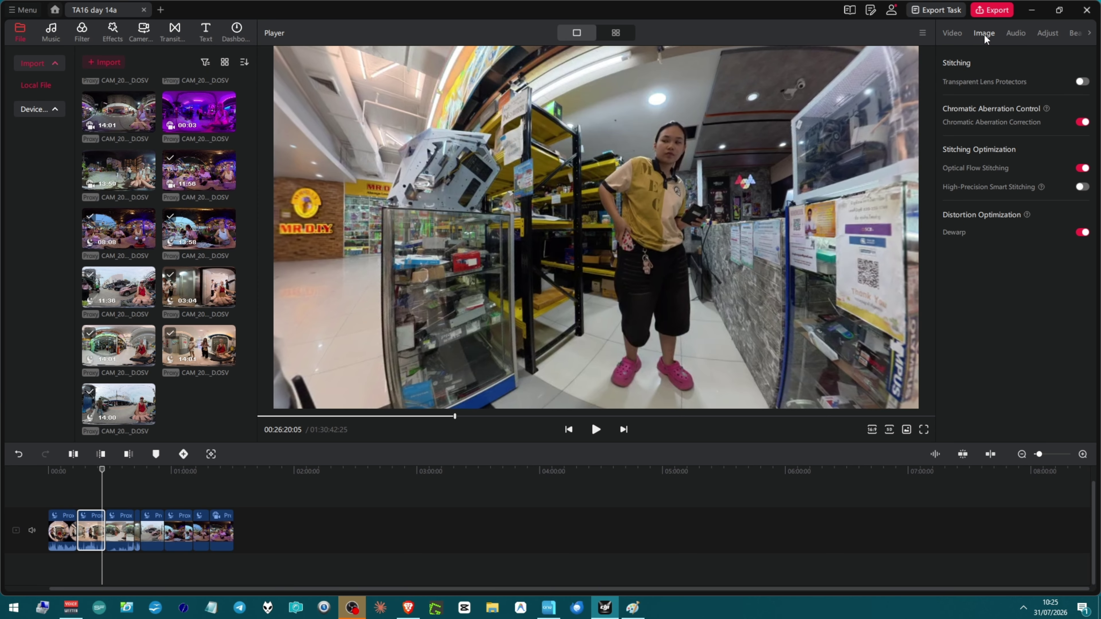
{"action": "left_click", "coordinate": [1019, 32]}
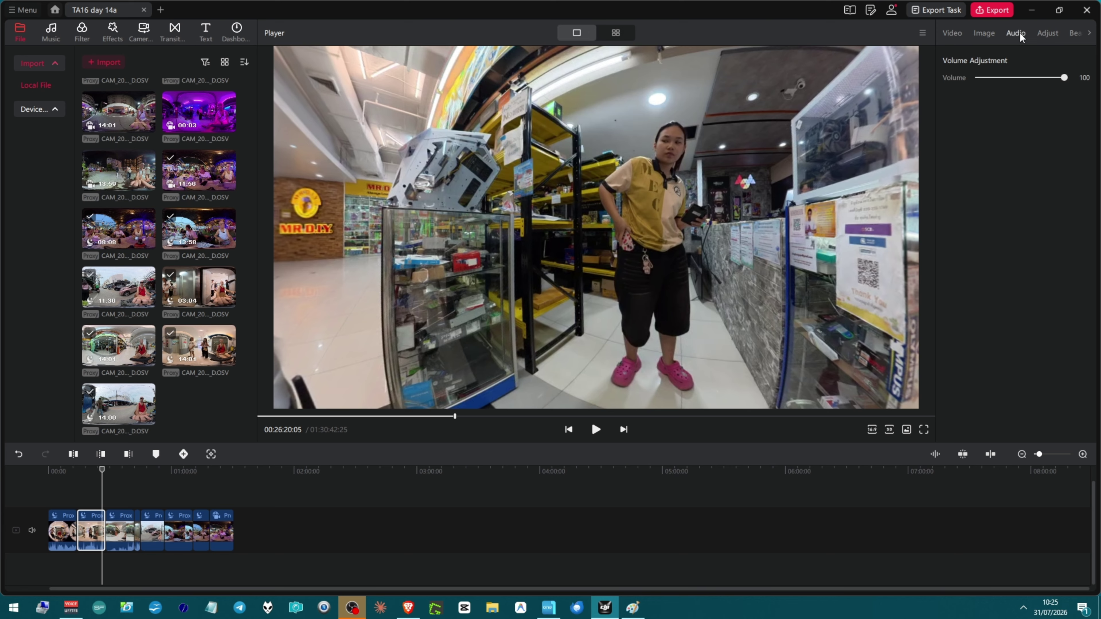
{"action": "left_click", "coordinate": [1056, 33]}
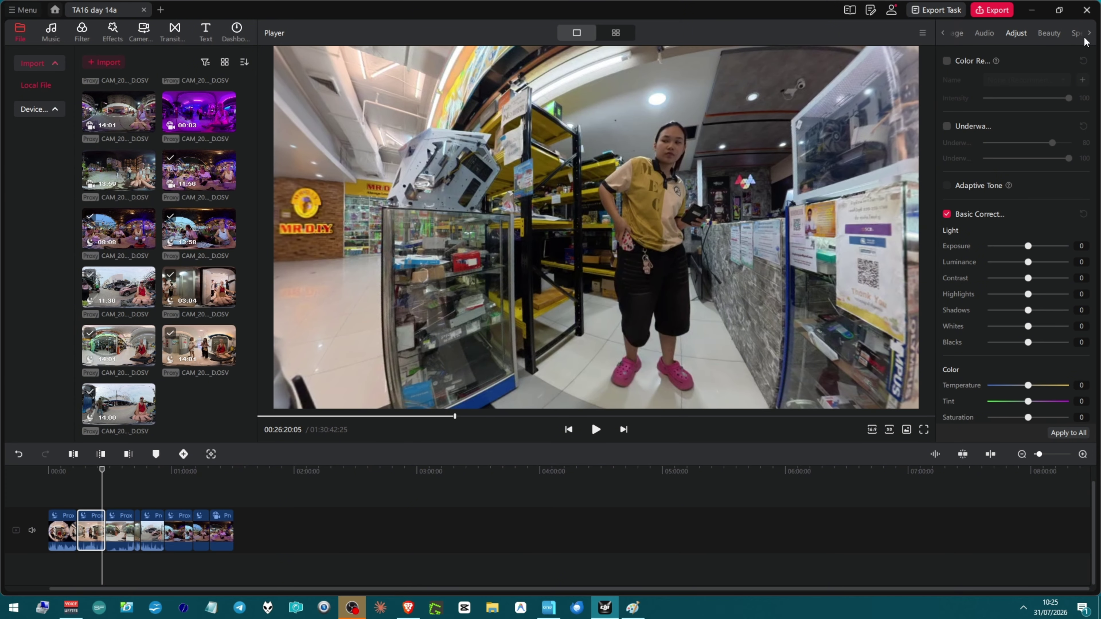
{"action": "left_click", "coordinate": [1046, 33]}
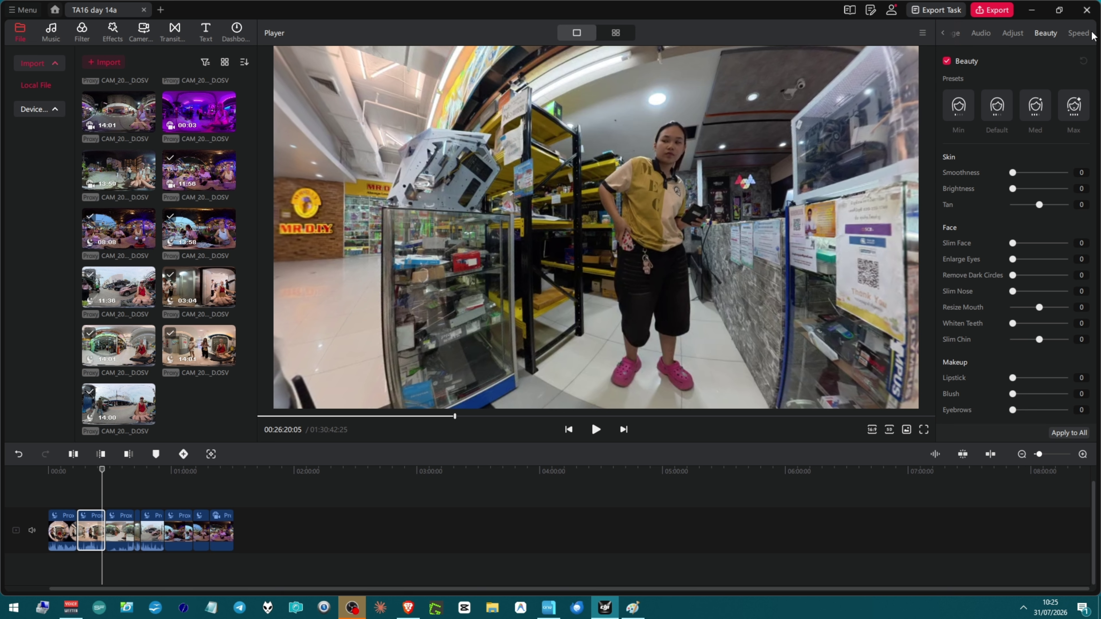
{"action": "left_click", "coordinate": [1079, 34]}
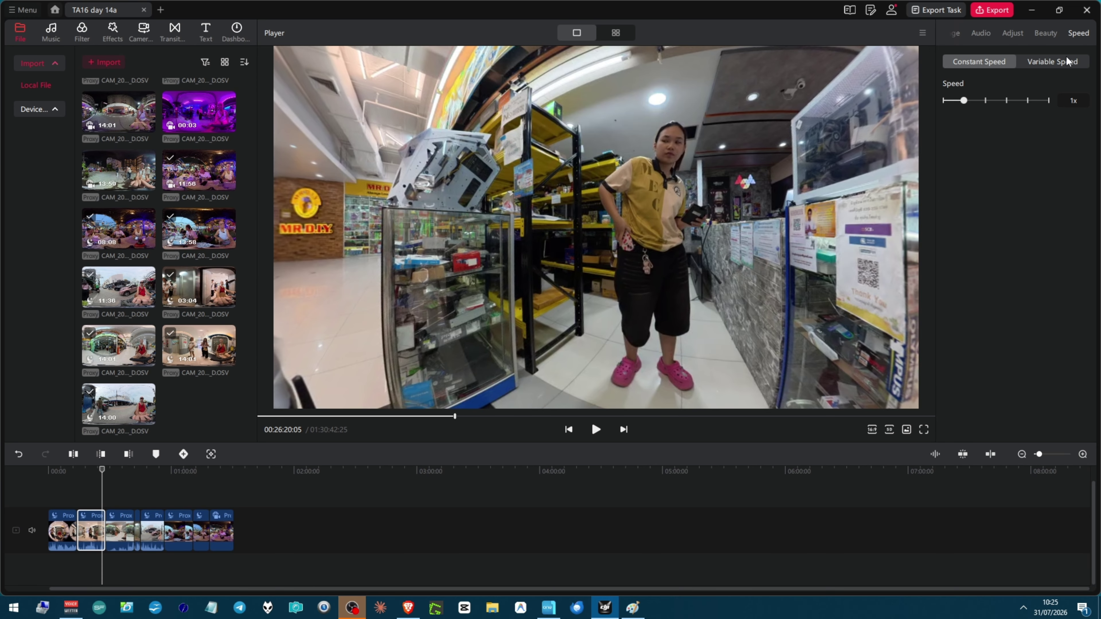
{"action": "left_click", "coordinate": [1052, 63]}
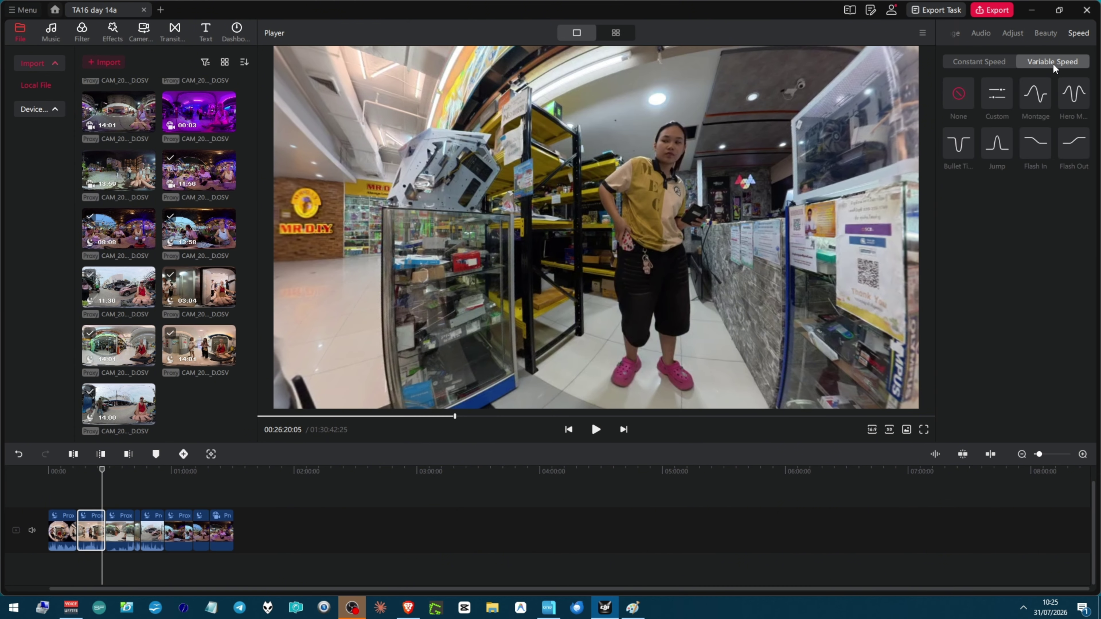
{"action": "left_click", "coordinate": [974, 64]}
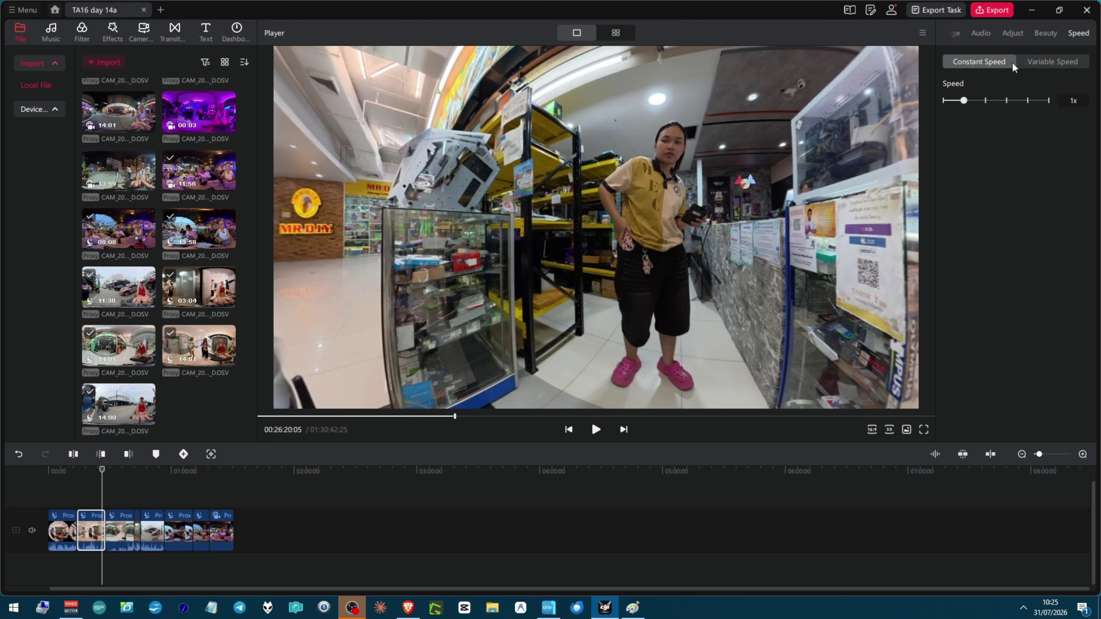
{"action": "left_click", "coordinate": [1038, 64]}
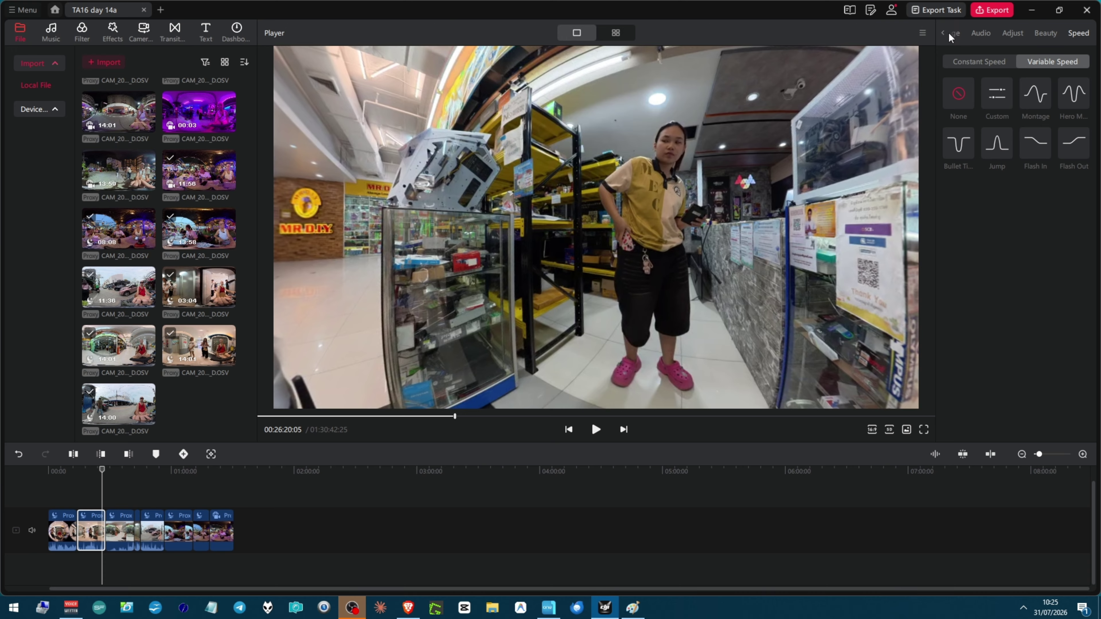
Recheck the second clip's perspective, volume and constant speed settings, and return to its video settings.
{"action": "left_click", "coordinate": [944, 36]}
{"action": "left_click", "coordinate": [944, 33]}
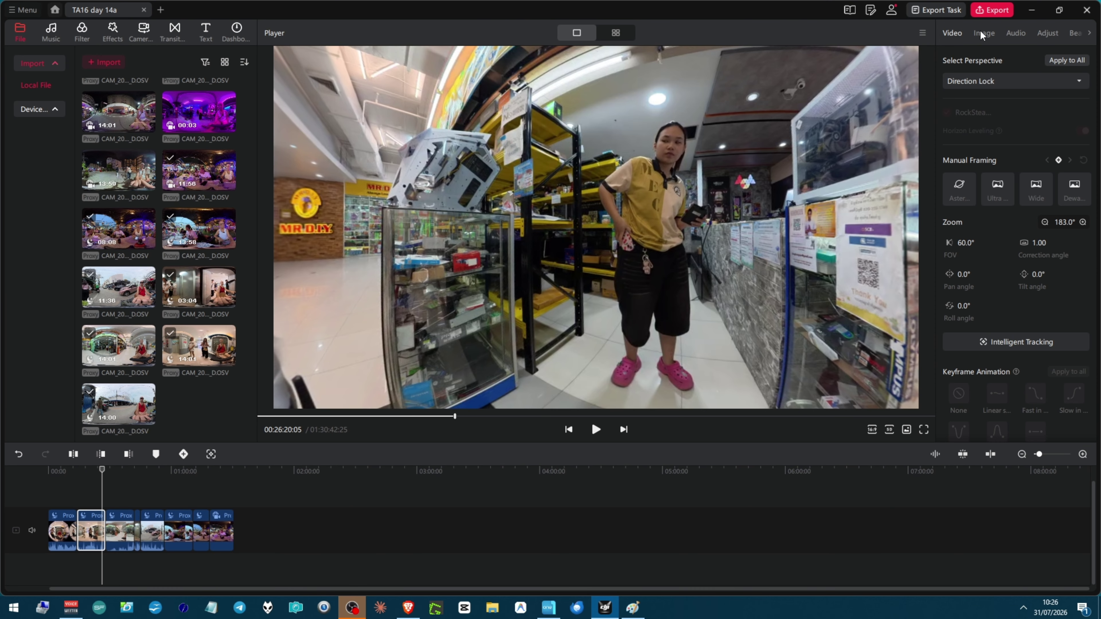
{"action": "left_click", "coordinate": [1010, 34]}
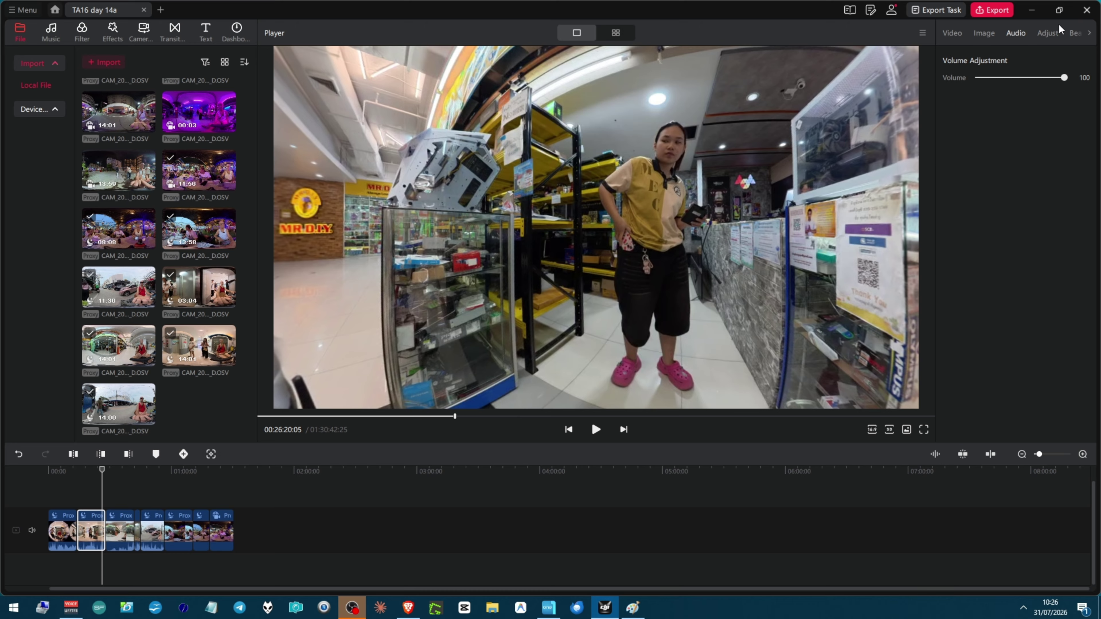
{"action": "left_click", "coordinate": [1090, 34]}
{"action": "left_click", "coordinate": [1079, 33]}
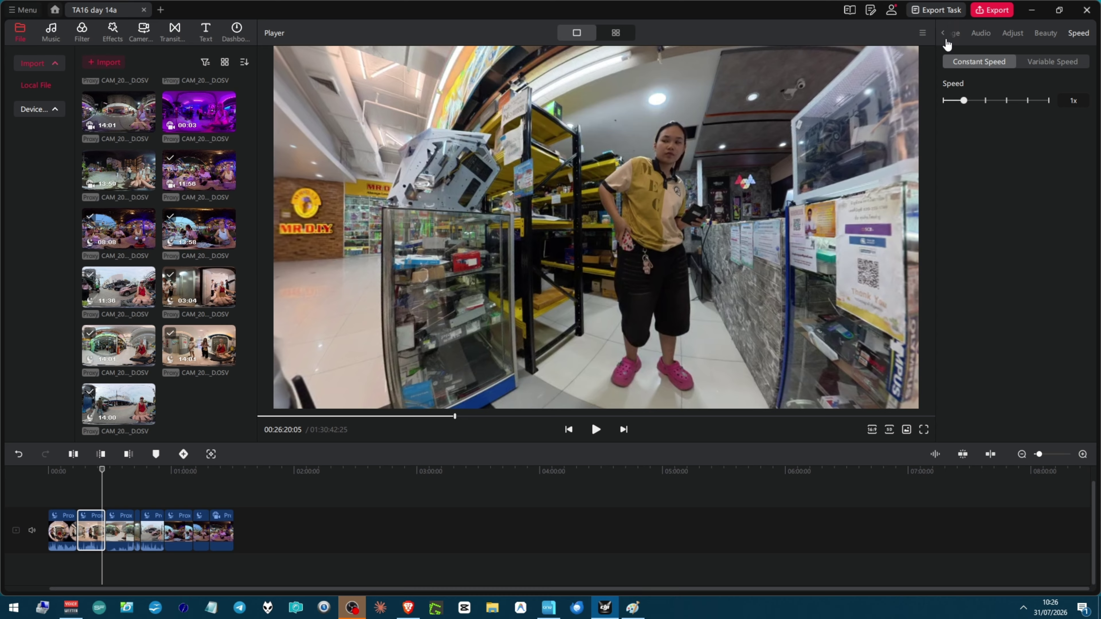
{"action": "left_click", "coordinate": [945, 37]}
{"action": "left_click", "coordinate": [945, 37]}
View the player's composition guide options: Grid, Center Point, Cross Lines and Diagonals.
{"action": "left_click", "coordinate": [924, 36]}
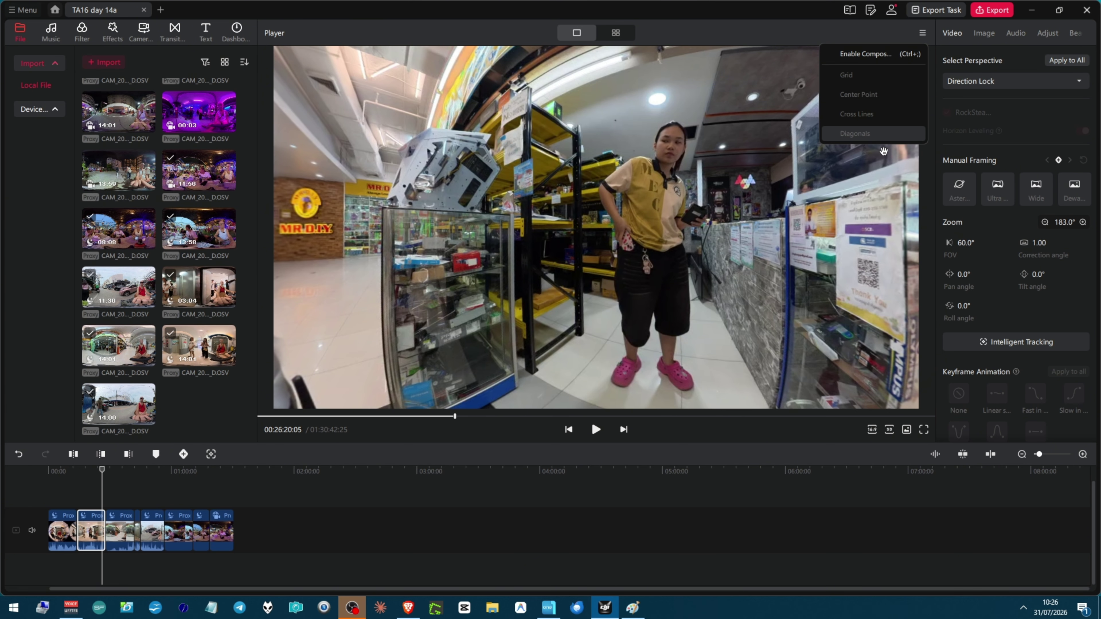
{"action": "left_click", "coordinate": [884, 122]}
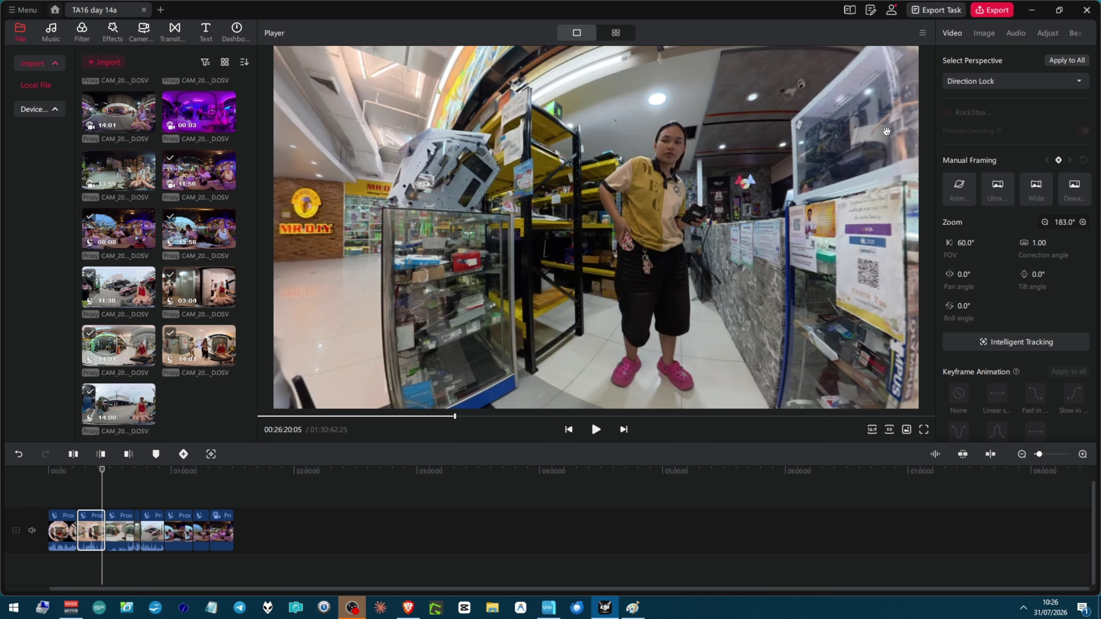
{"action": "left_click", "coordinate": [922, 33]}
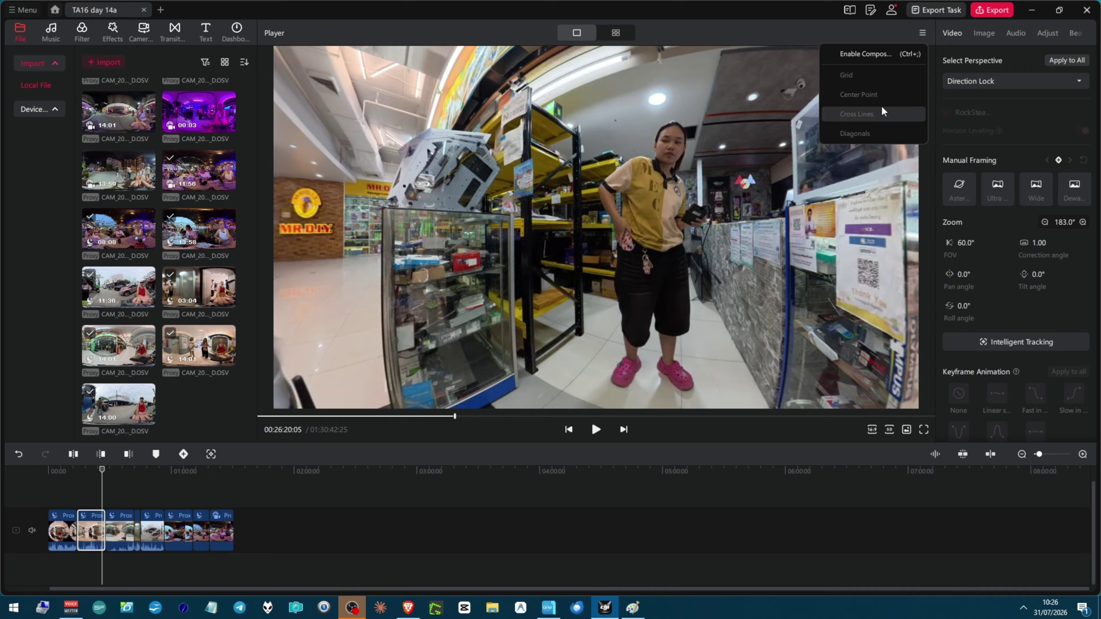
{"action": "left_click", "coordinate": [875, 68]}
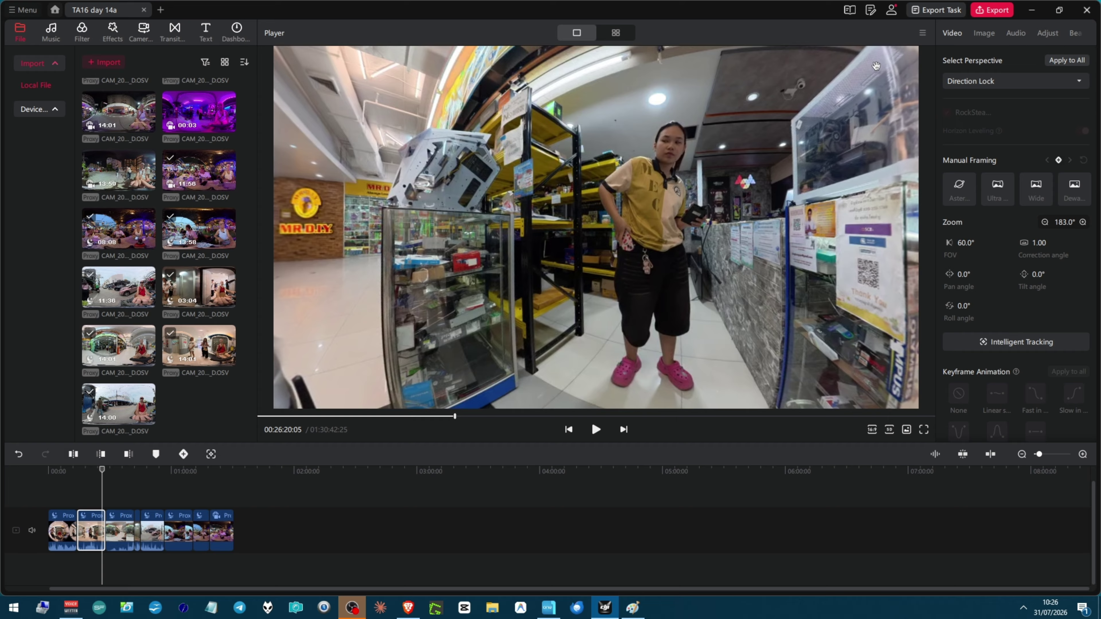
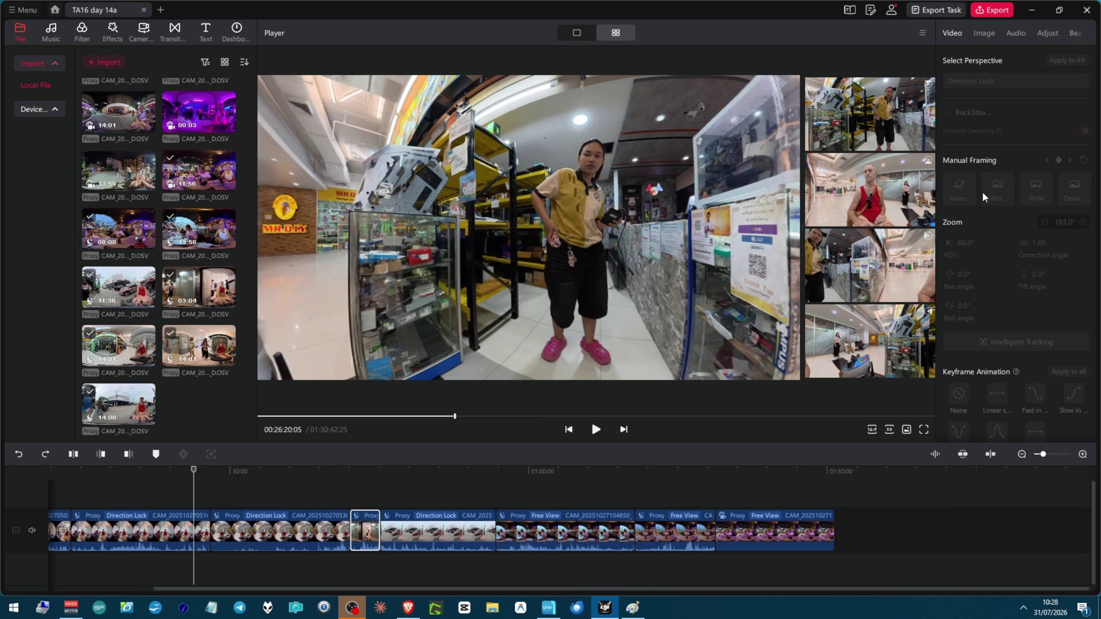
View the keyframe animation presets and the whole timeline, and return the playhead to the start.
{"action": "scroll", "coordinate": [983, 193], "scroll_direction": "down", "scroll_amount": 1}
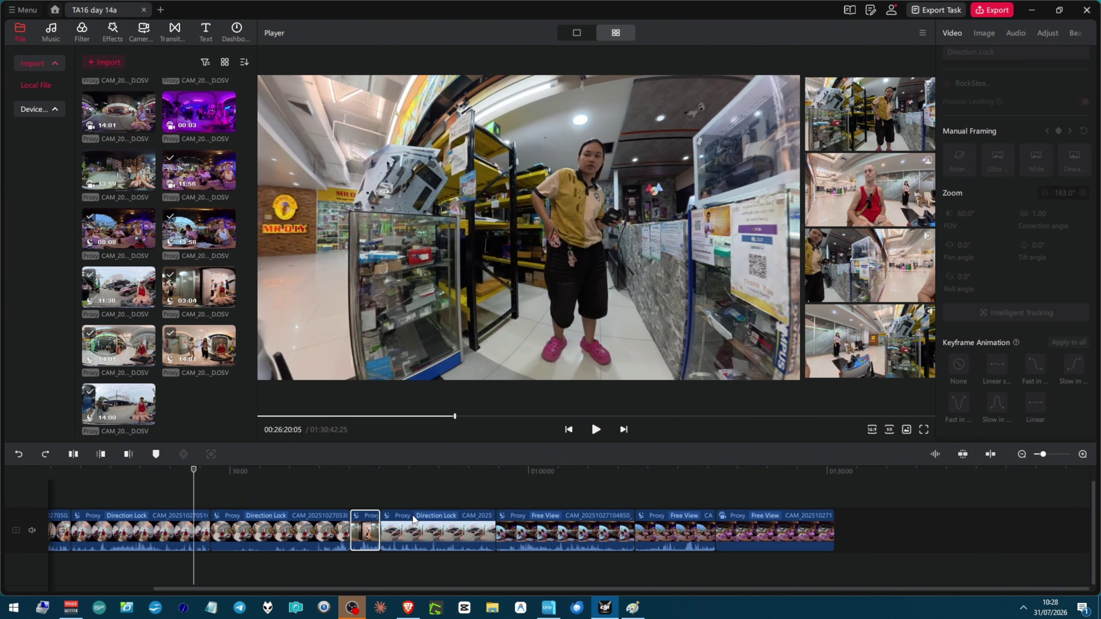
{"action": "scroll", "coordinate": [255, 560], "scroll_direction": "left", "scroll_amount": 2}
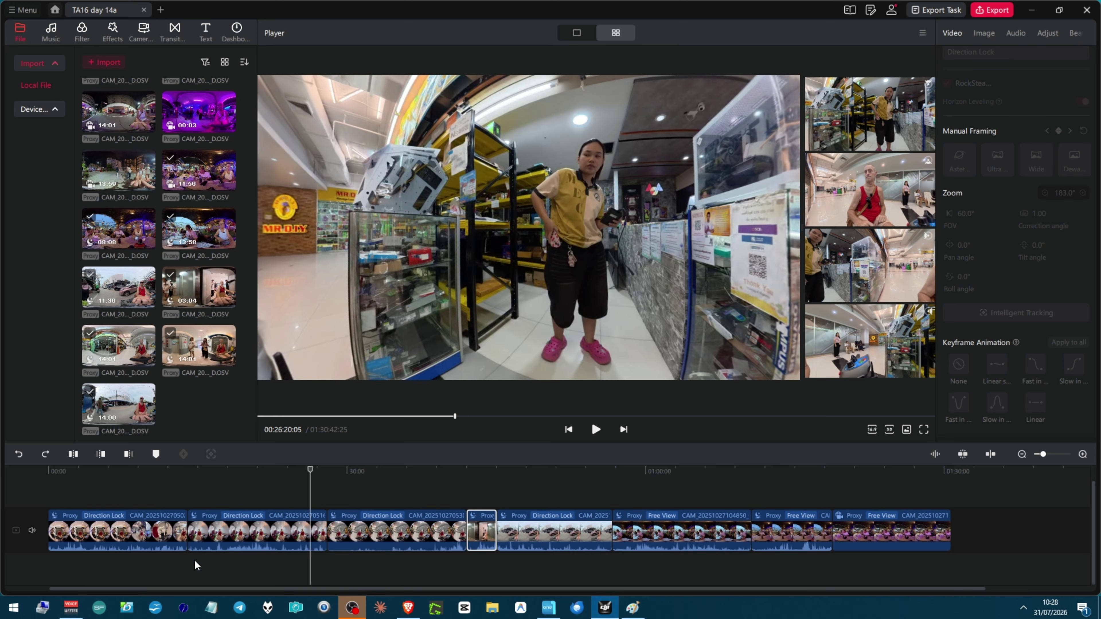
{"action": "key", "text": "Home"}
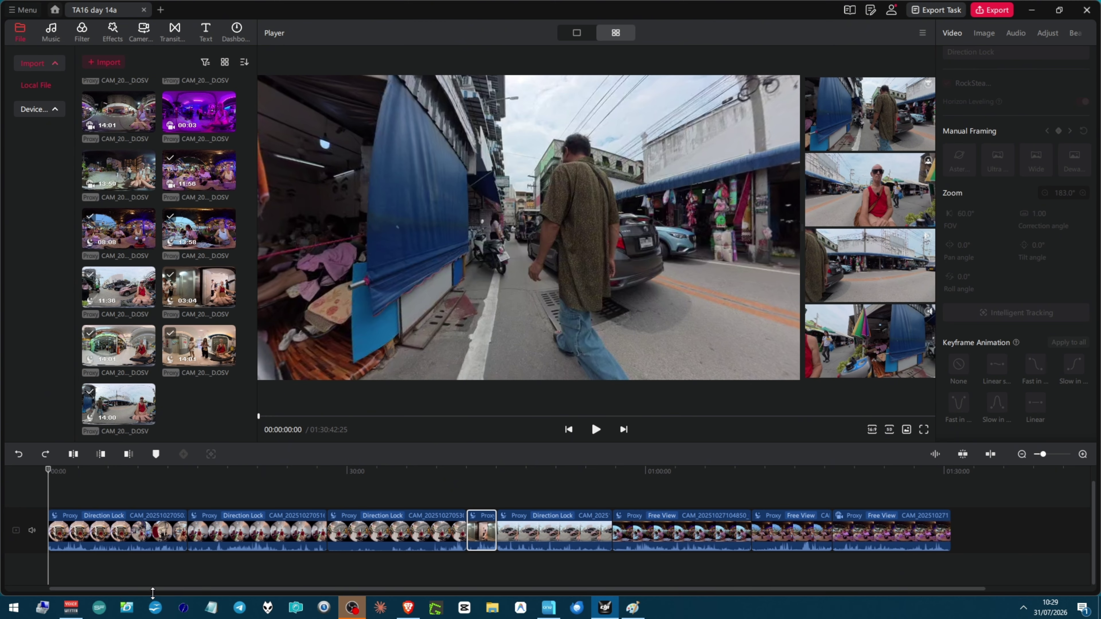
Add a keyframe at the very start of the first clip.
{"action": "left_click", "coordinate": [80, 525]}
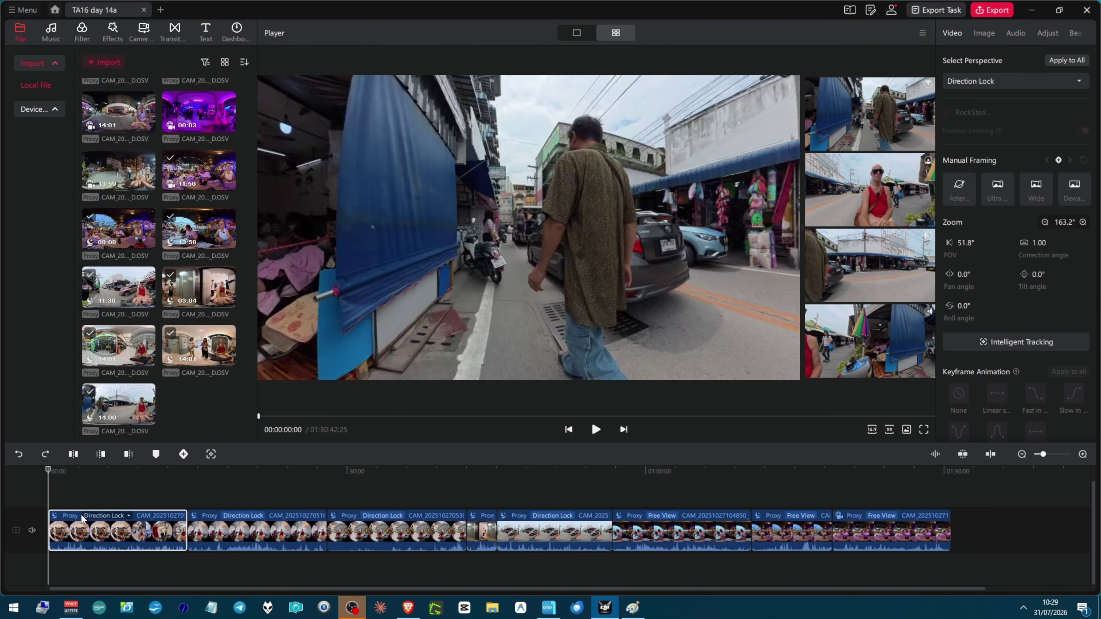
{"action": "left_click", "coordinate": [181, 459]}
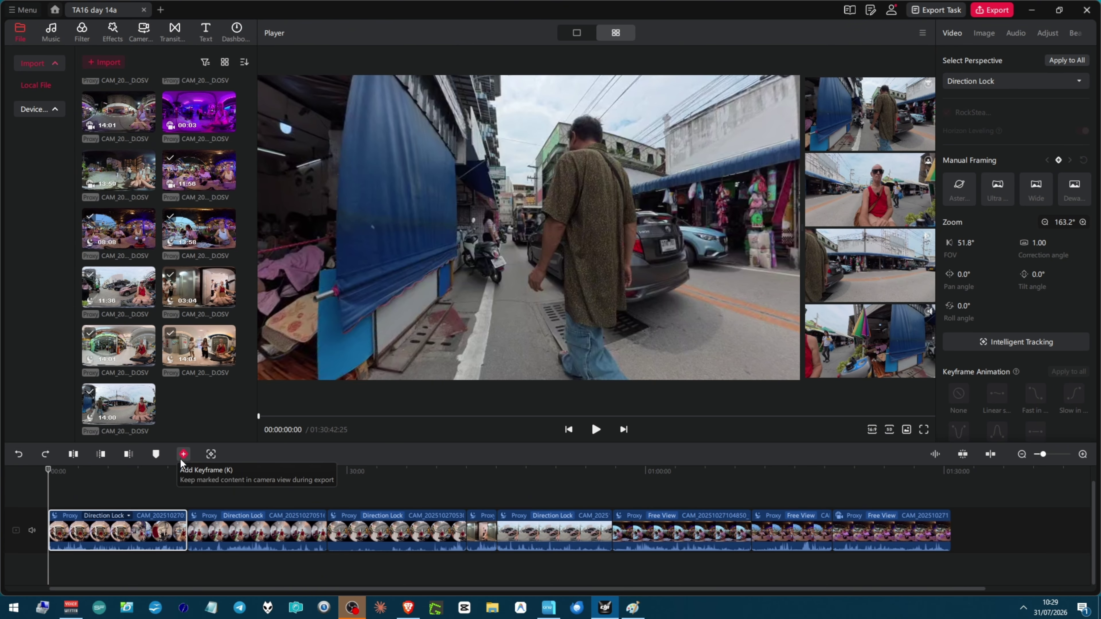
{"action": "left_click", "coordinate": [65, 482]}
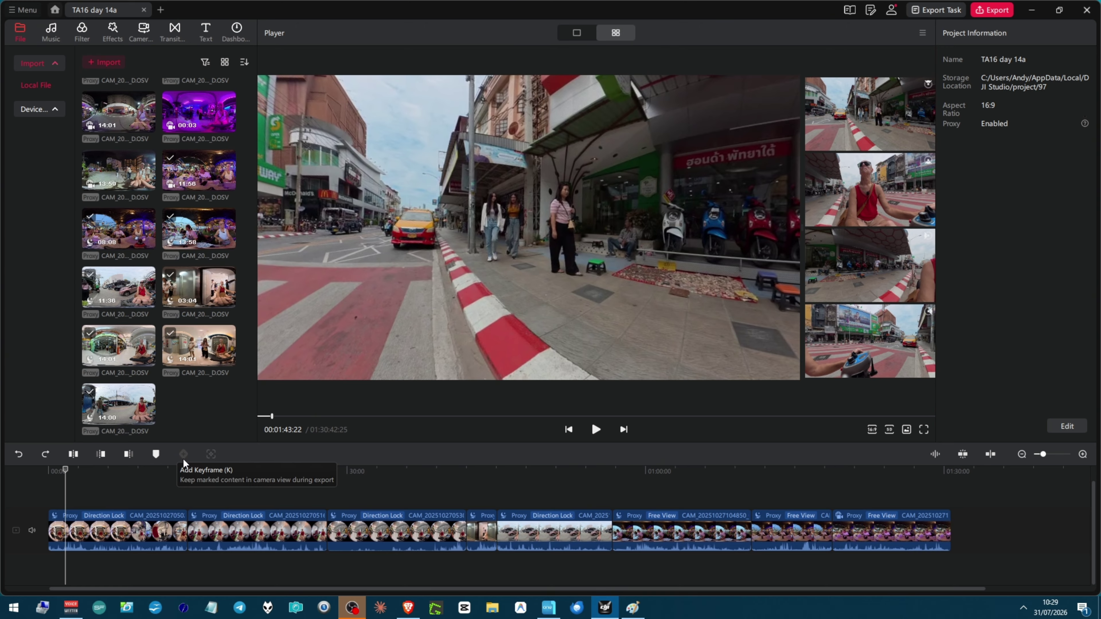
{"action": "left_click", "coordinate": [66, 541]}
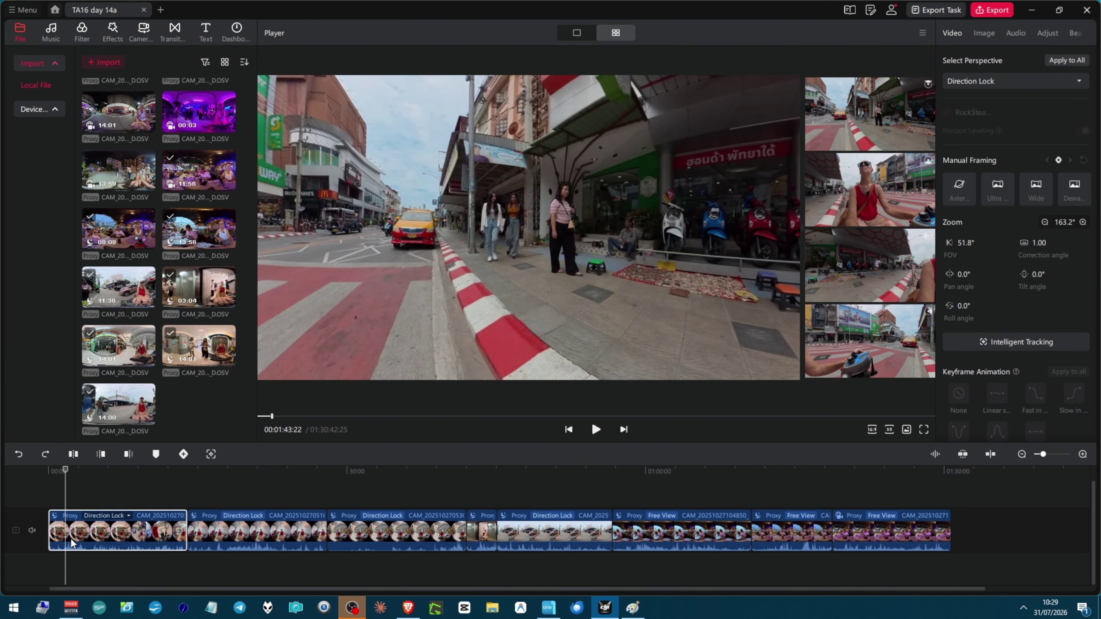
{"action": "key", "text": "Home"}
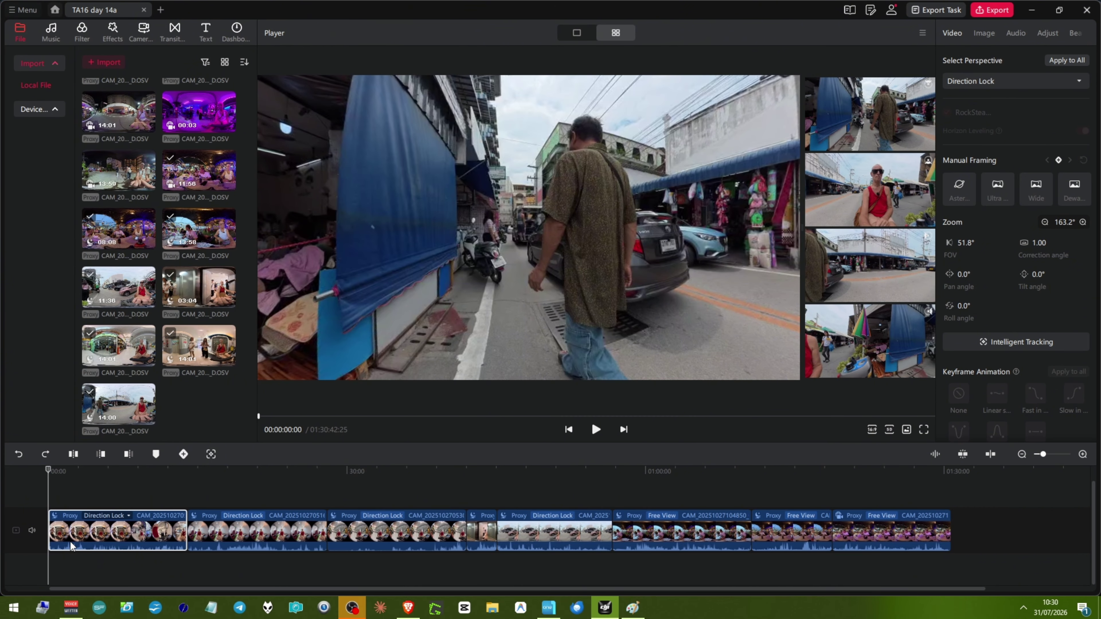
{"action": "key", "text": "k"}
Apply the Dewarp framing preset to the first clip and set its pan angle to 180°.
{"action": "left_click", "coordinate": [1075, 187]}
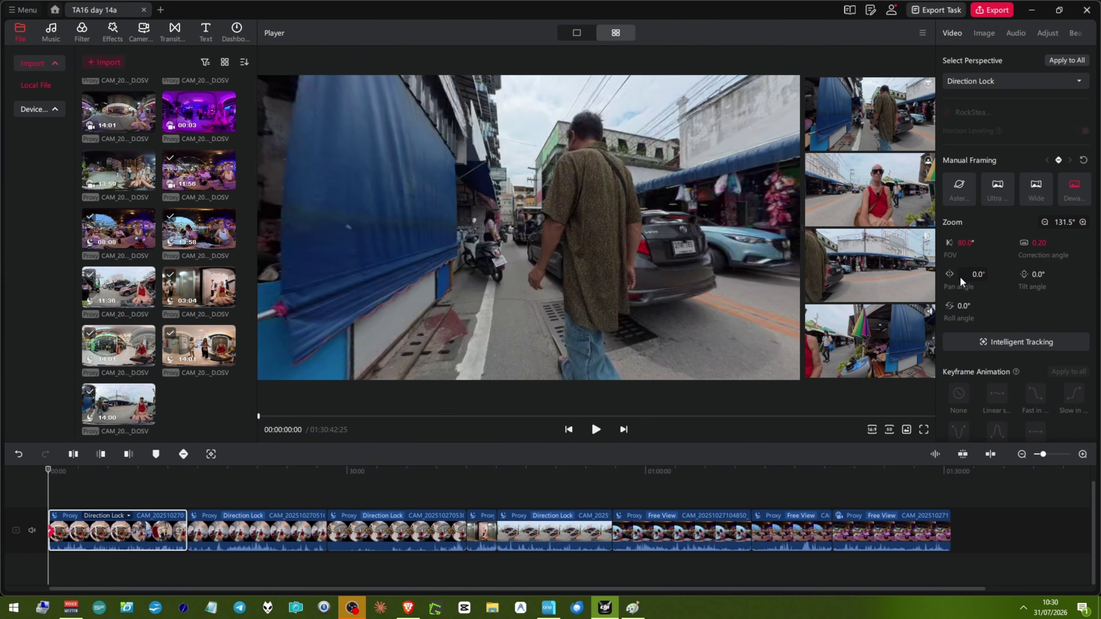
{"action": "type", "text": "180"}
{"action": "key", "text": "Return"}
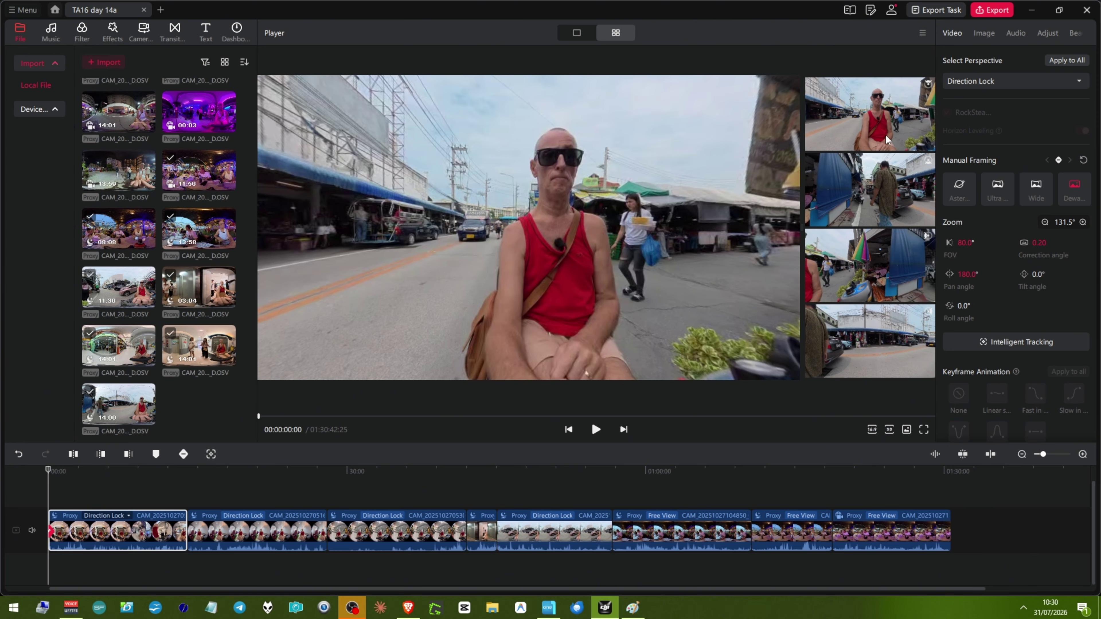
Try to switch the main view to the rider by choosing the floating preview while in Direction Lock.
{"action": "left_click", "coordinate": [877, 167]}
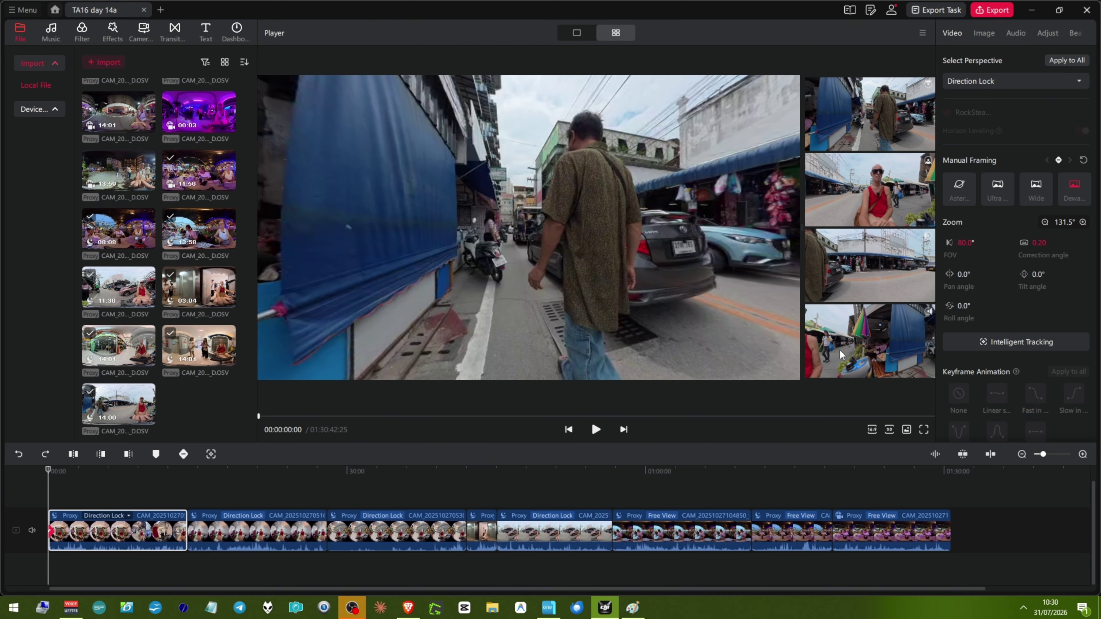
{"action": "left_click", "coordinate": [898, 184]}
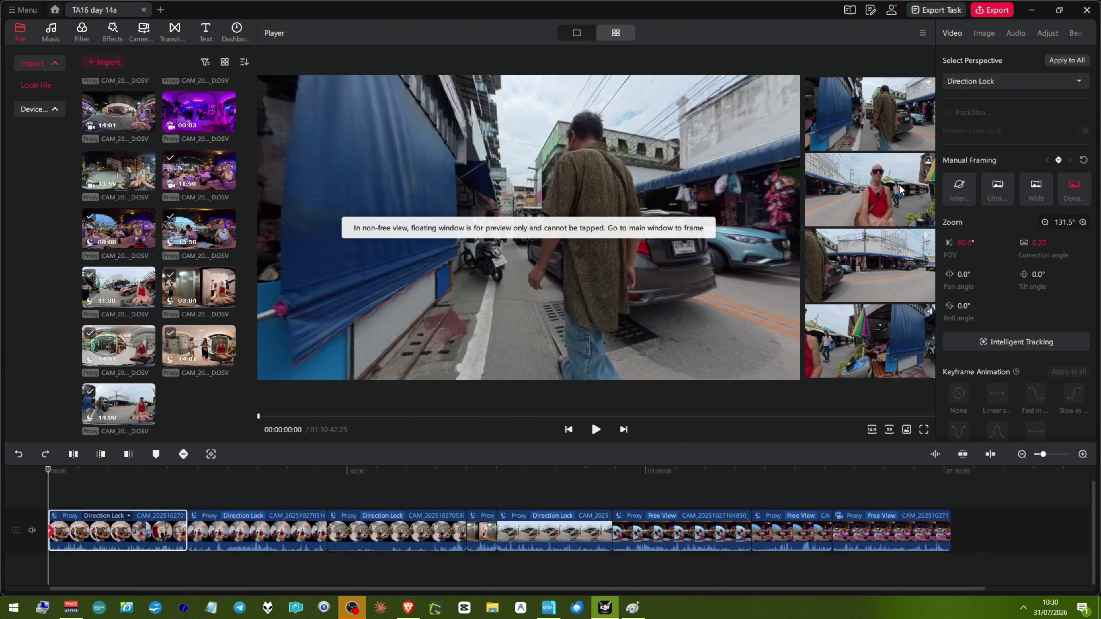
{"action": "left_click", "coordinate": [900, 188]}
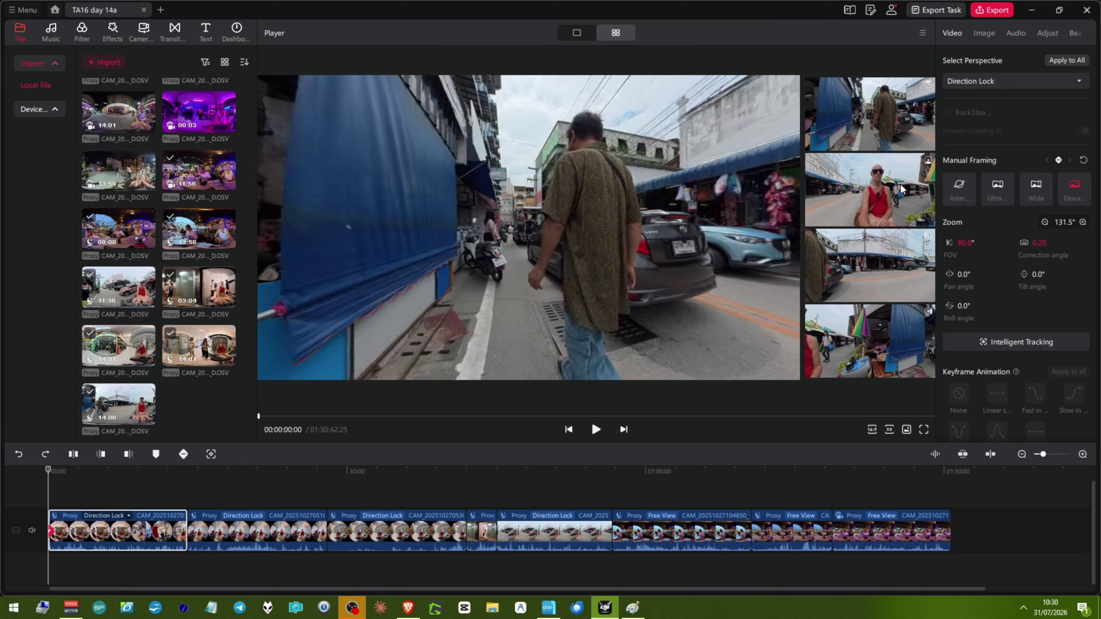
{"action": "left_click", "coordinate": [900, 188]}
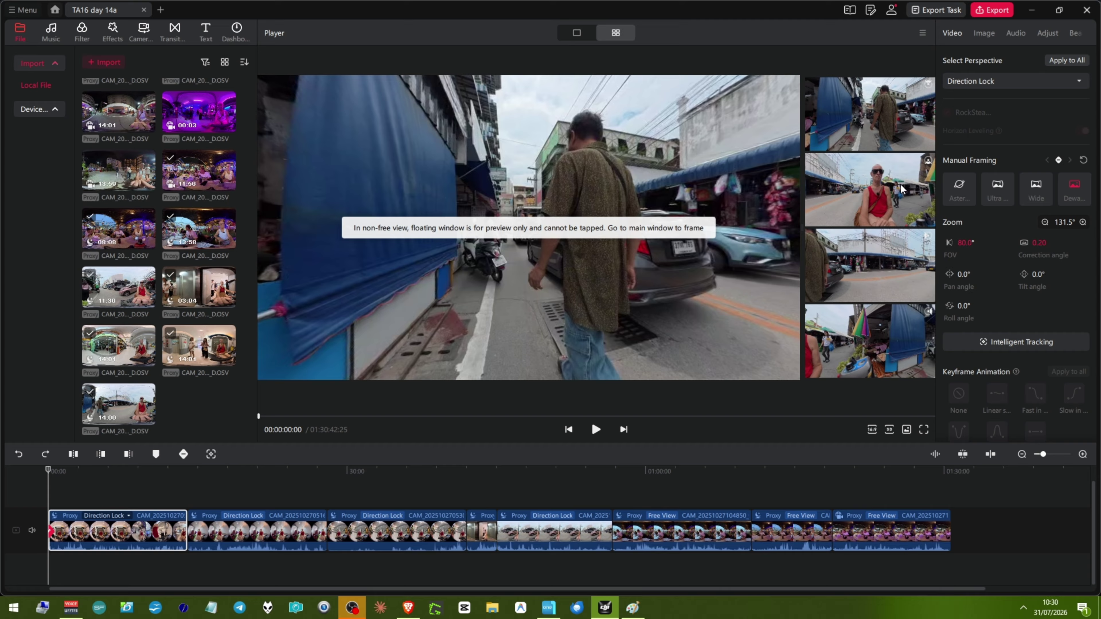
{"action": "left_click", "coordinate": [900, 186]}
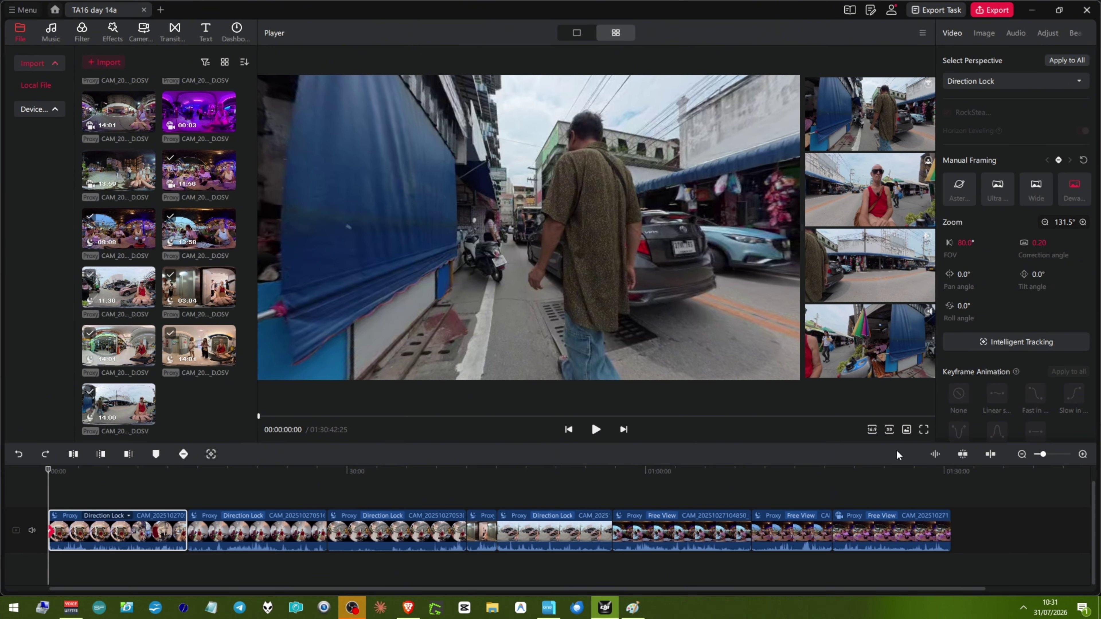
{"action": "left_click", "coordinate": [897, 197]}
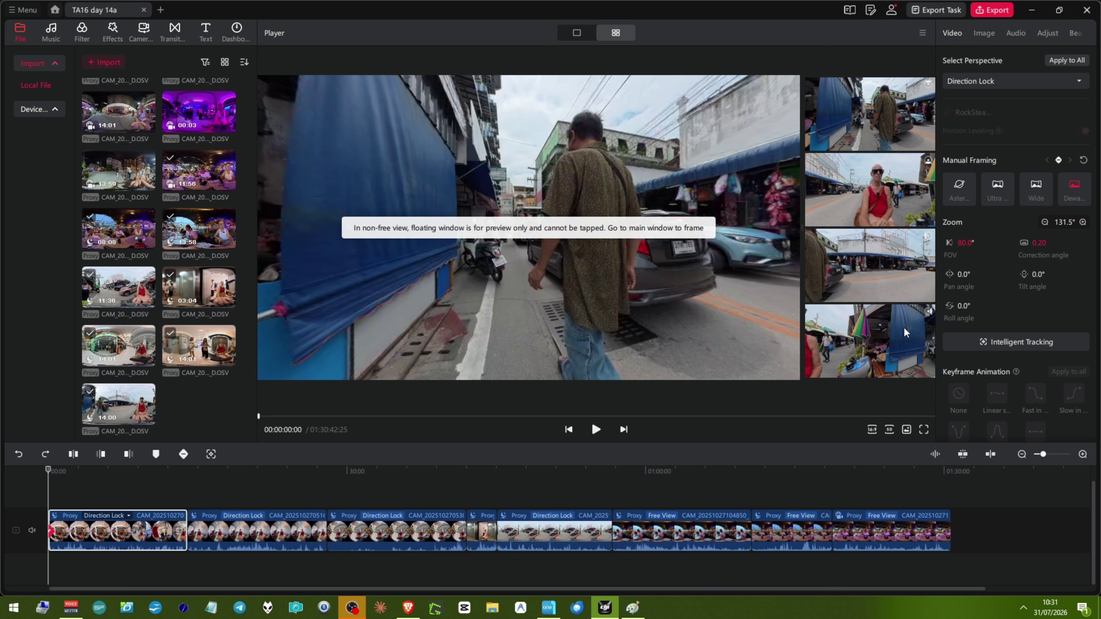
Change the first clip's perspective to Free View and frame the rider with the Wide preset at a 180° pan angle.
{"action": "left_click", "coordinate": [1008, 82]}
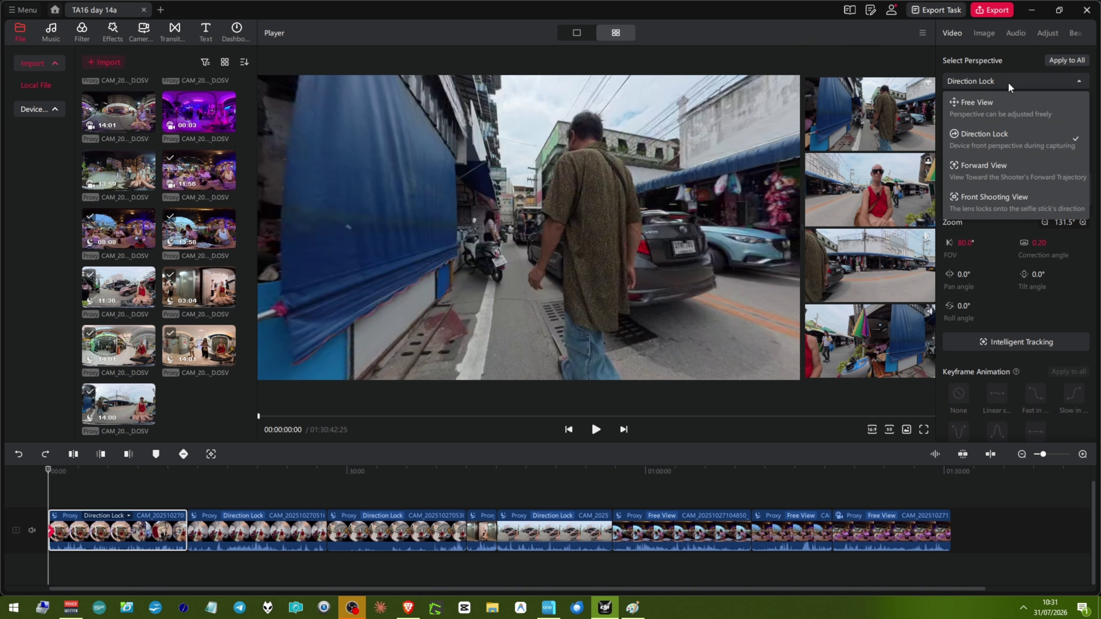
{"action": "left_click", "coordinate": [993, 120]}
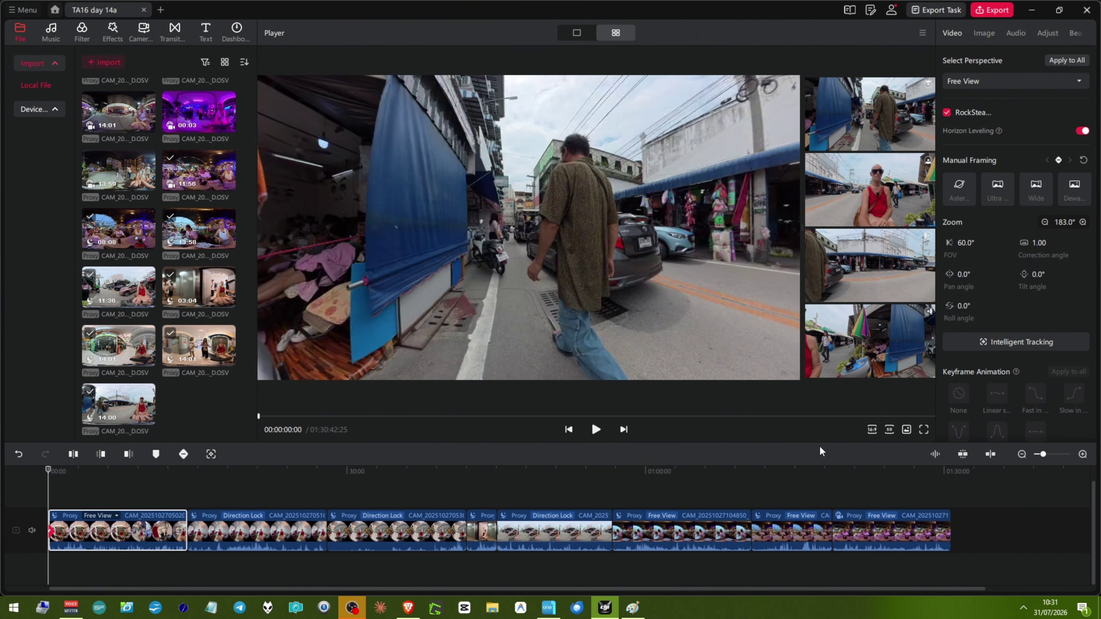
{"action": "left_click", "coordinate": [891, 208]}
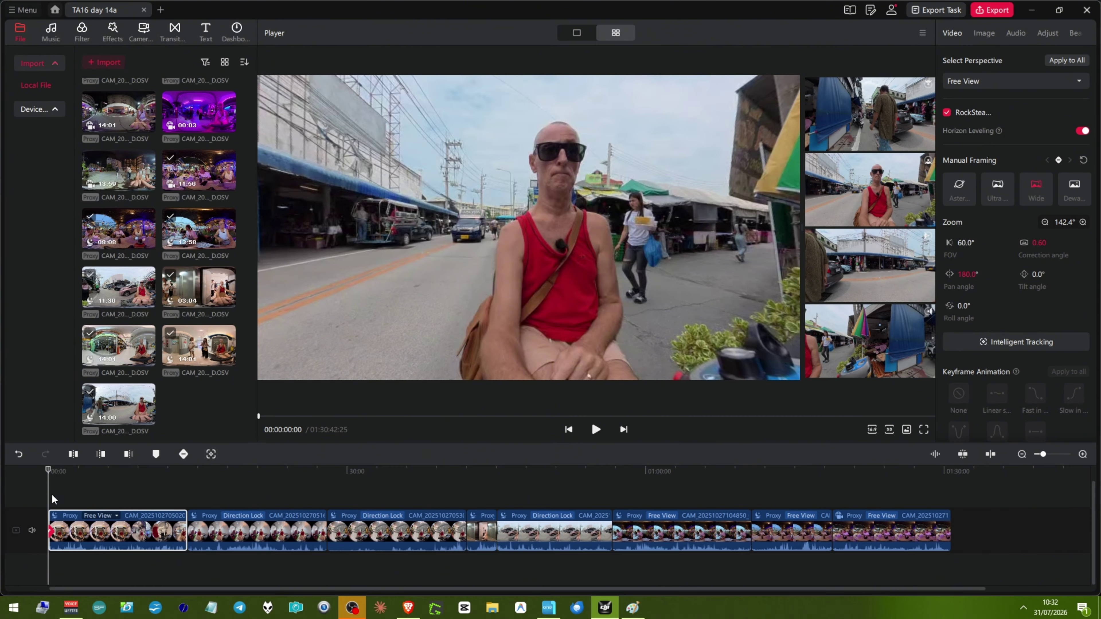
Scrub through the first clip and play short passages to check how the framing follows the rider.
{"action": "left_click_drag", "start_coordinate": [48, 495], "coordinate": [153, 517]}
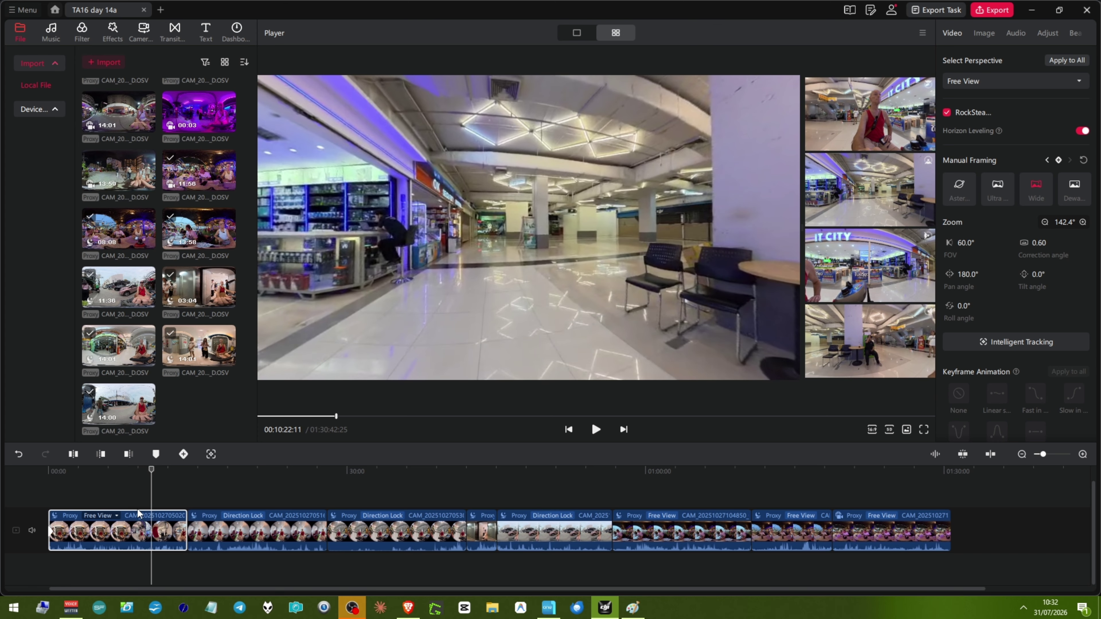
{"action": "left_click_drag", "start_coordinate": [150, 499], "coordinate": [77, 522]}
{"action": "key", "text": "space"}
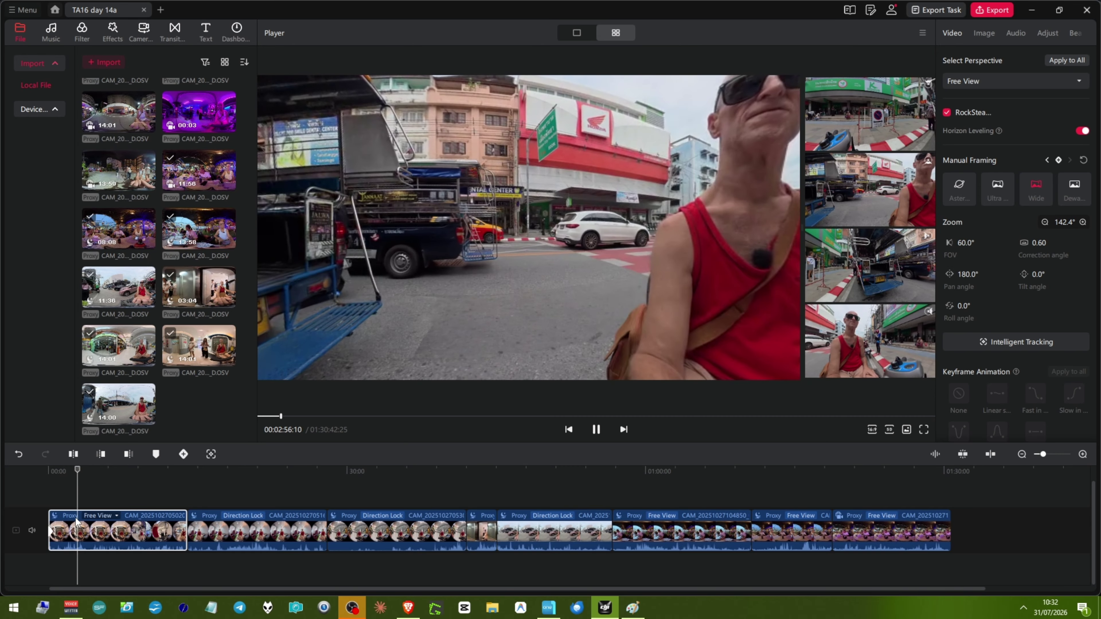
{"action": "key", "text": "space"}
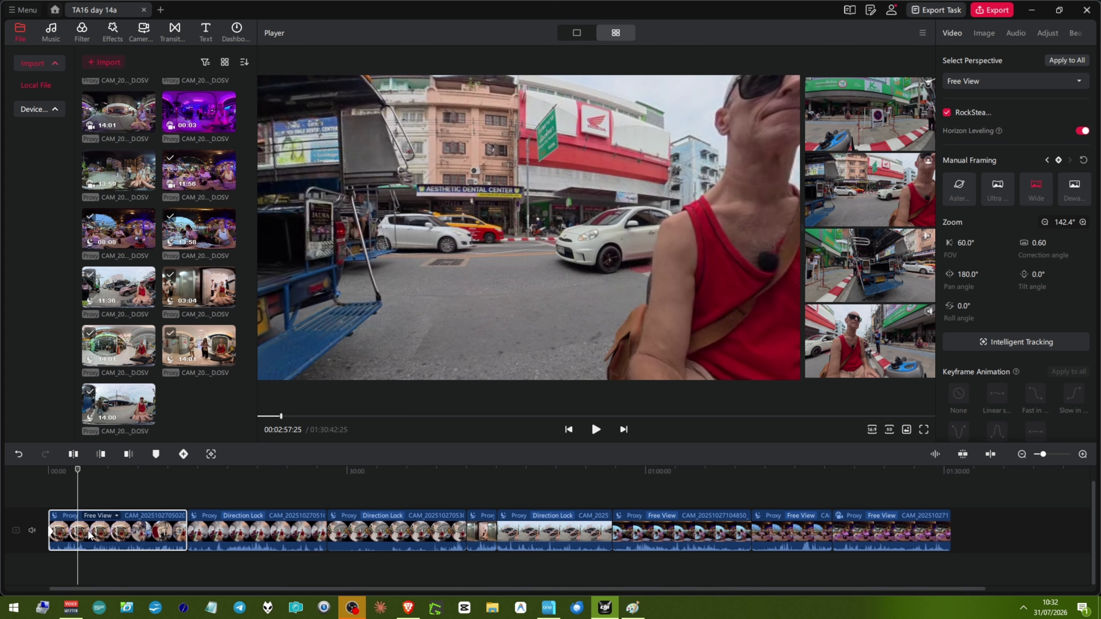
{"action": "left_click", "coordinate": [69, 504]}
{"action": "key", "text": "space"}
{"action": "key", "text": "space"}
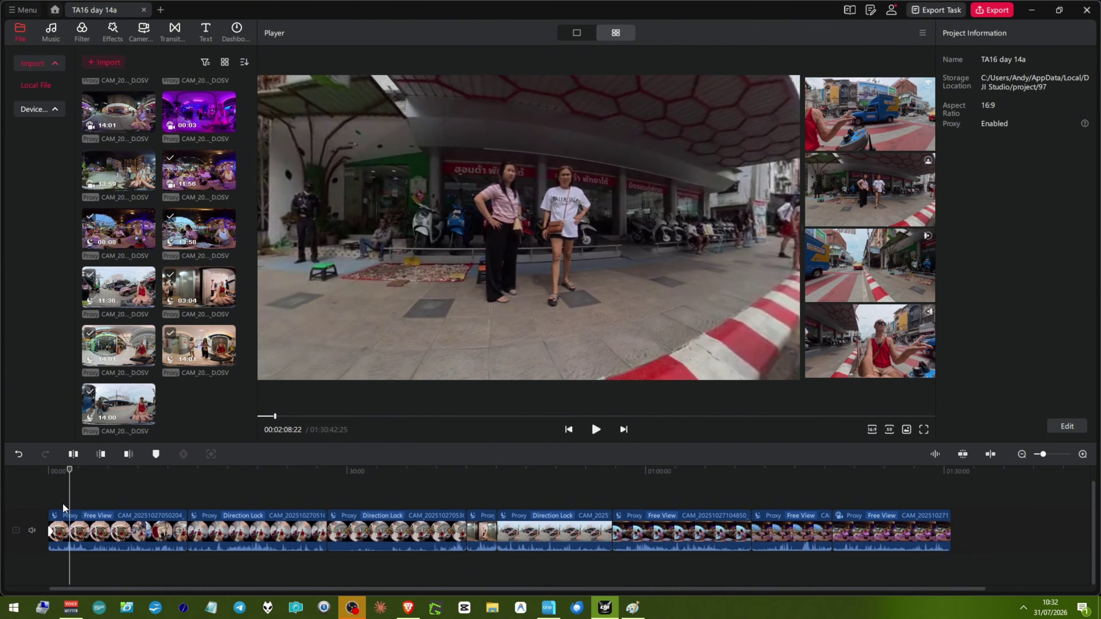
Review the first clip's opening minute to examine where the rider drifts out of the frame.
{"action": "left_click", "coordinate": [63, 503]}
{"action": "left_click_drag", "start_coordinate": [63, 504], "coordinate": [53, 506]}
{"action": "key", "text": "space"}
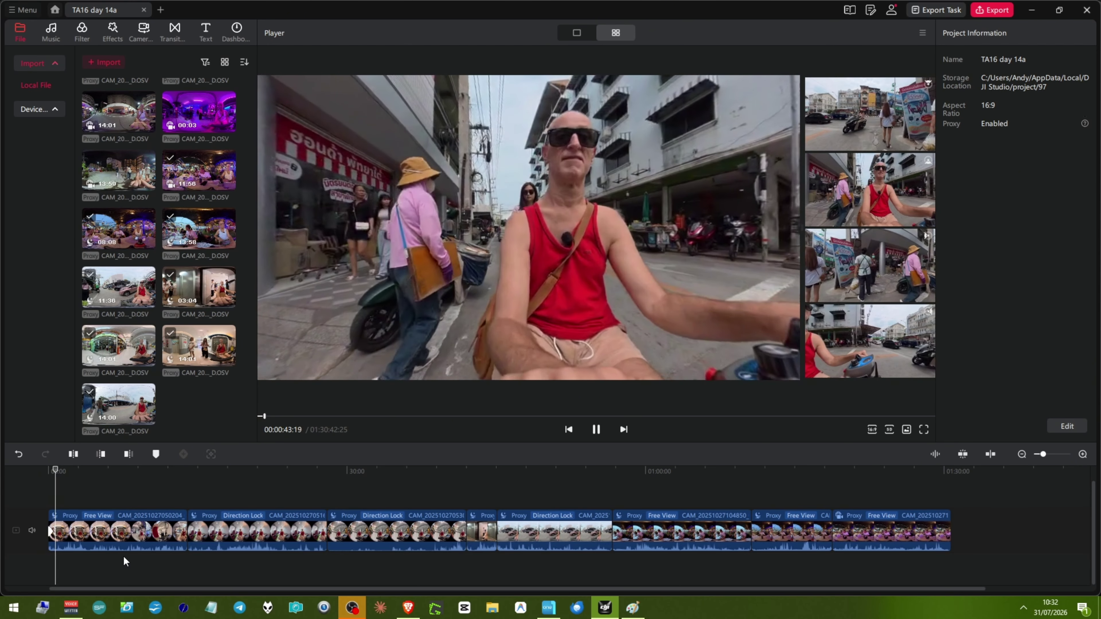
{"action": "scroll", "coordinate": [123, 557], "scroll_direction": "up", "scroll_amount": 3}
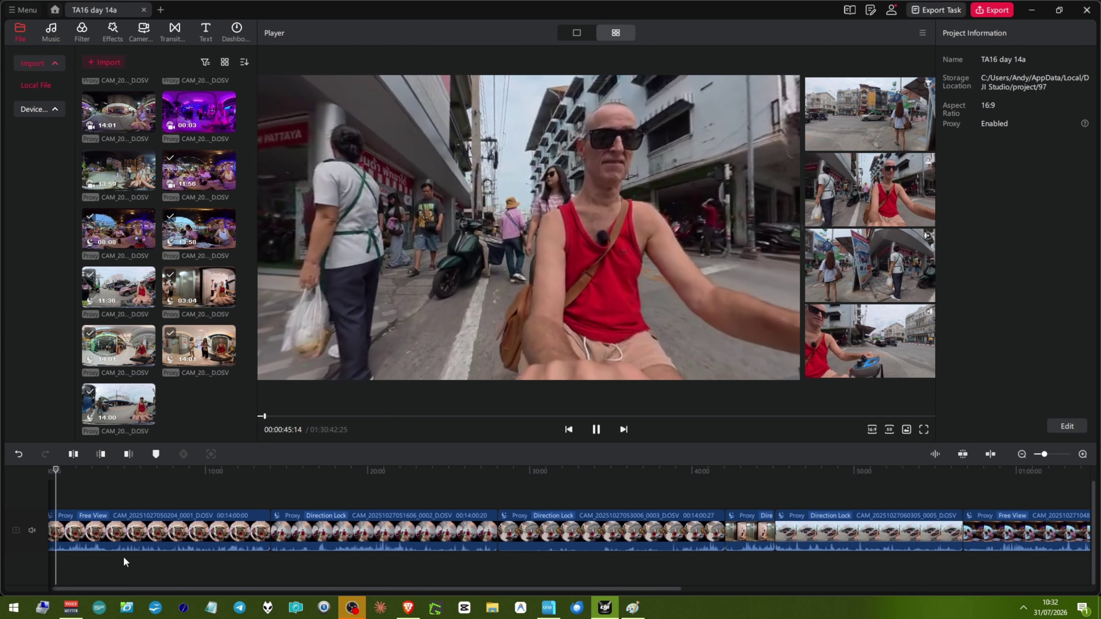
{"action": "left_click_drag", "start_coordinate": [62, 567], "coordinate": [63, 566]}
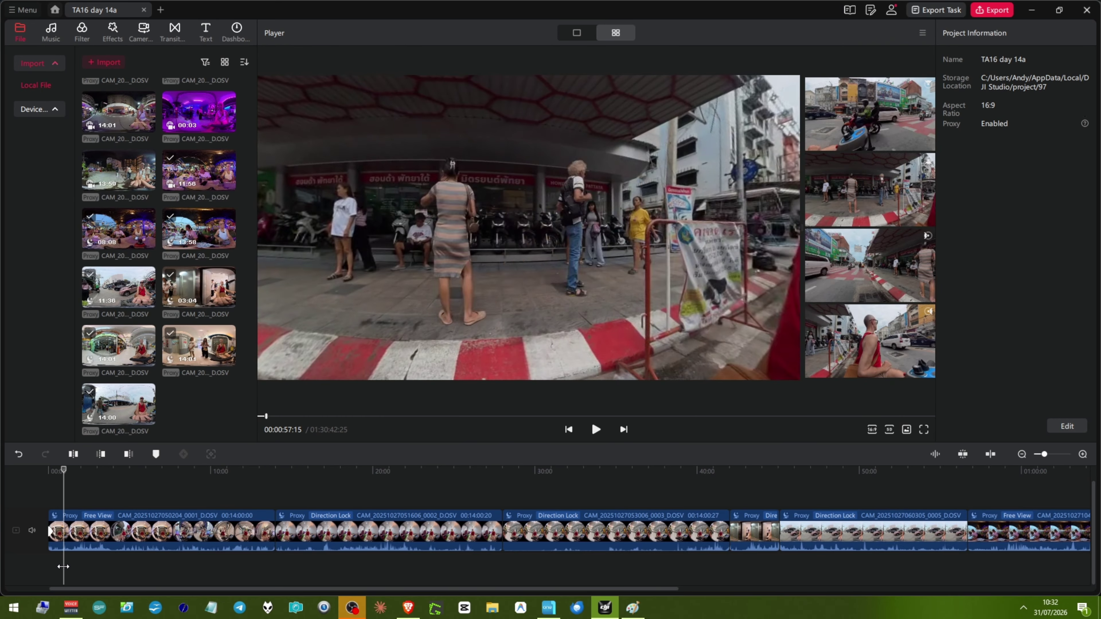
{"action": "key", "text": "space"}
{"action": "key", "text": "space"}
{"action": "key", "text": "space"}
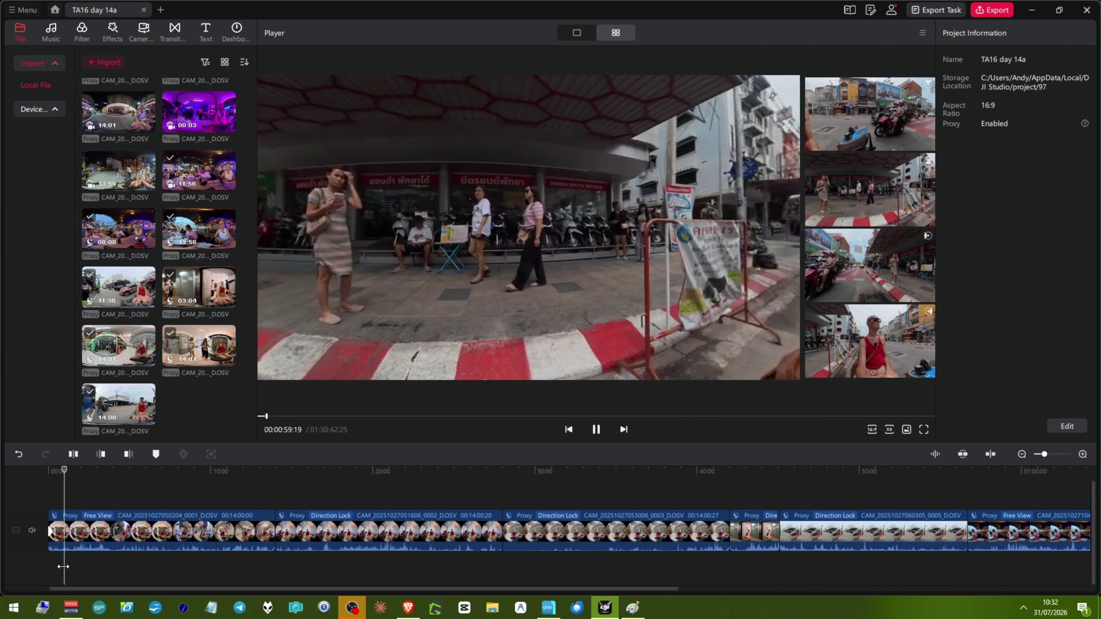
{"action": "key", "text": "space"}
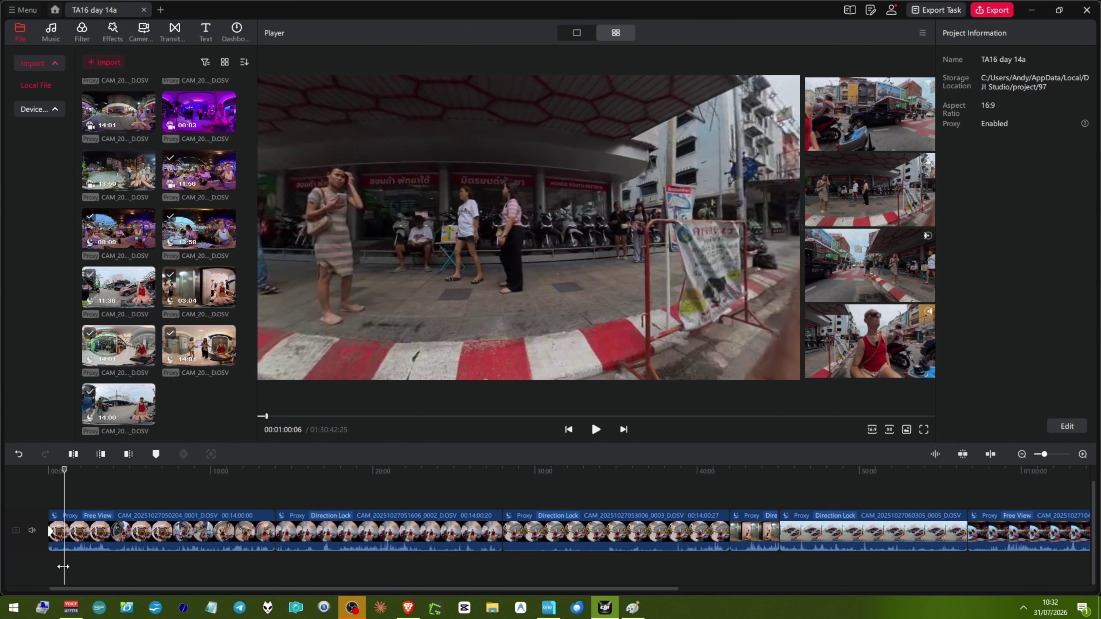
Locate the point at 00:00:48:07 just before the turn and add a keyframe to the first clip there.
{"action": "left_click_drag", "start_coordinate": [63, 566], "coordinate": [61, 565]}
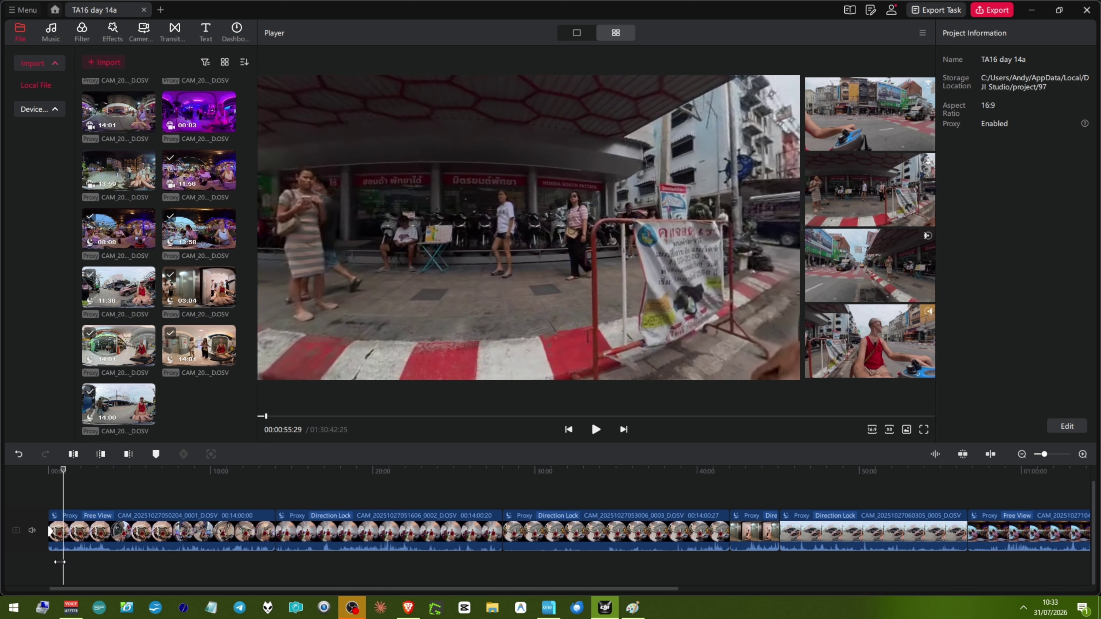
{"action": "key", "text": "space"}
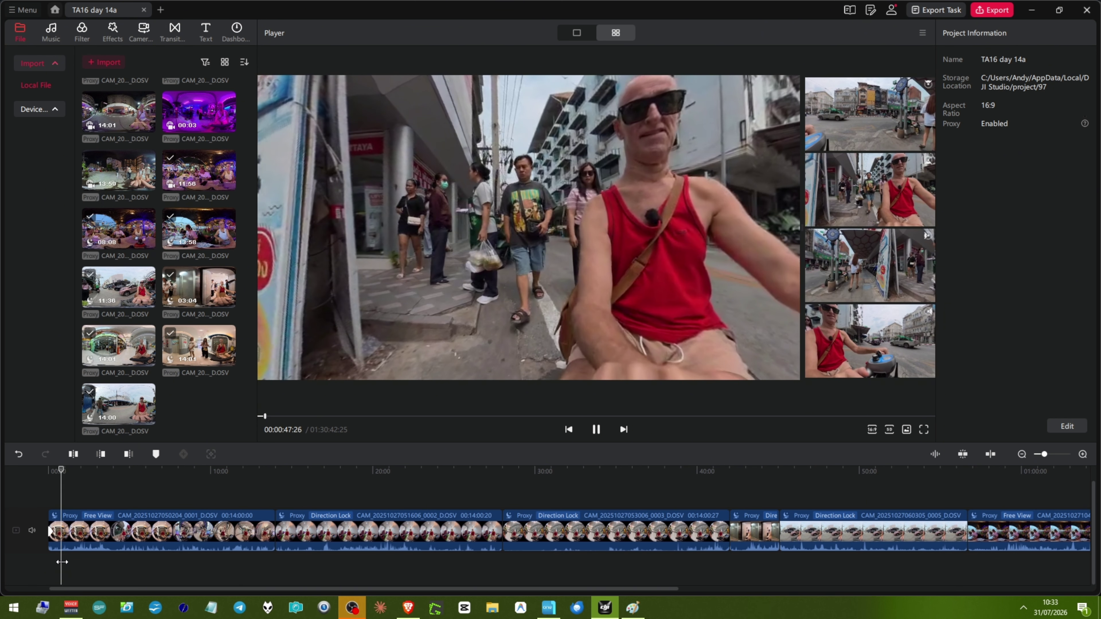
{"action": "key", "text": "space"}
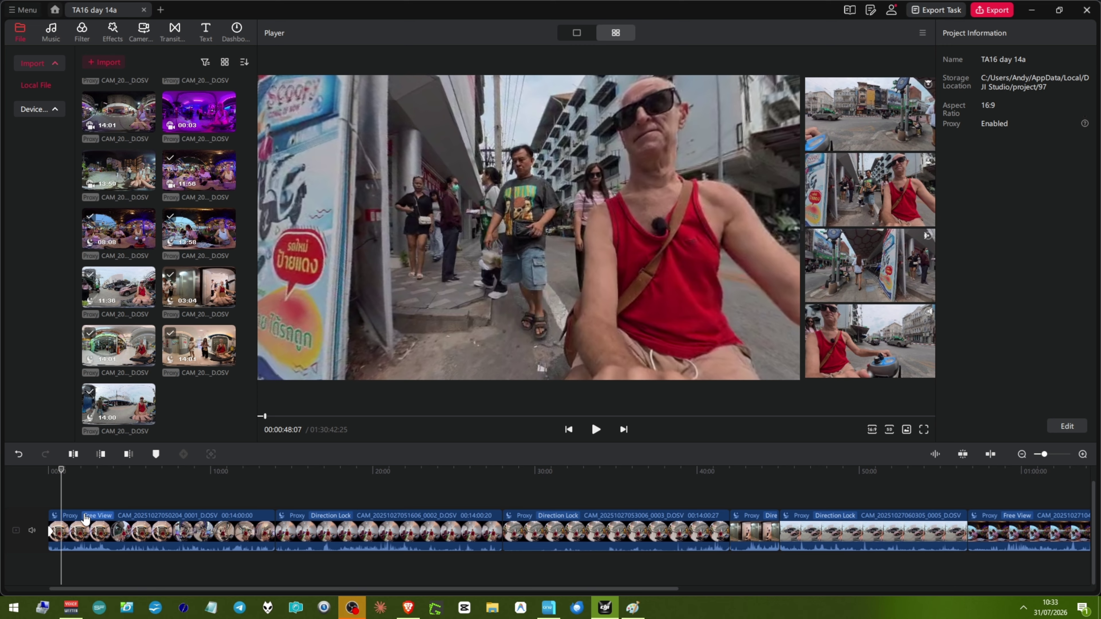
{"action": "left_click", "coordinate": [62, 531]}
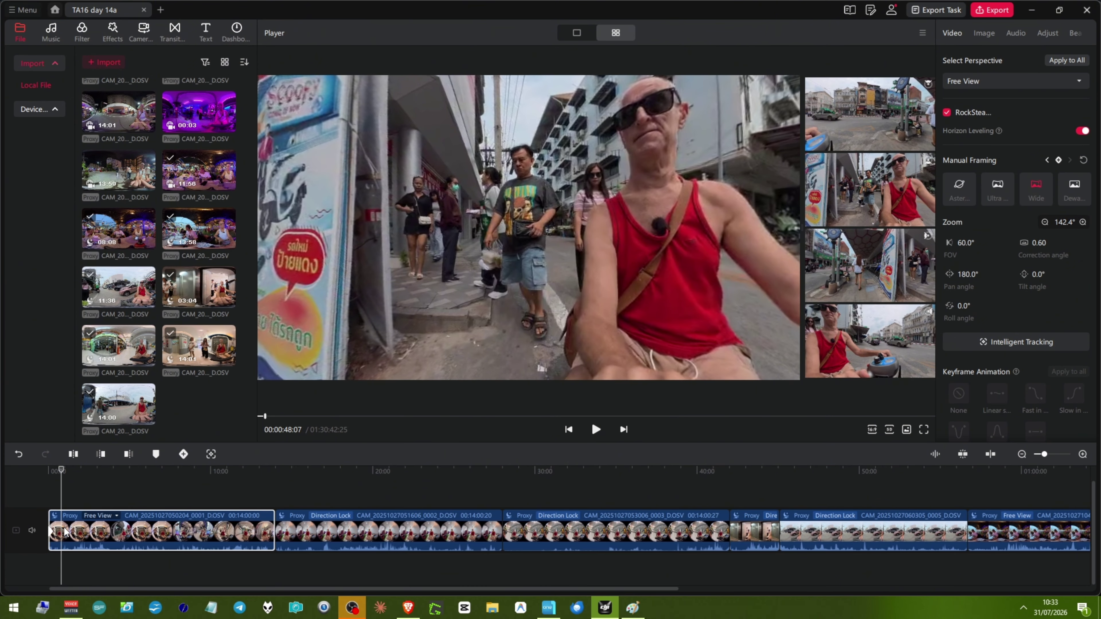
{"action": "key", "text": "k"}
At 00:00:54:21, switch the first clip's main view to the rider at a 90° pan angle and play the clip back from the second keyframe.
{"action": "key", "text": "space"}
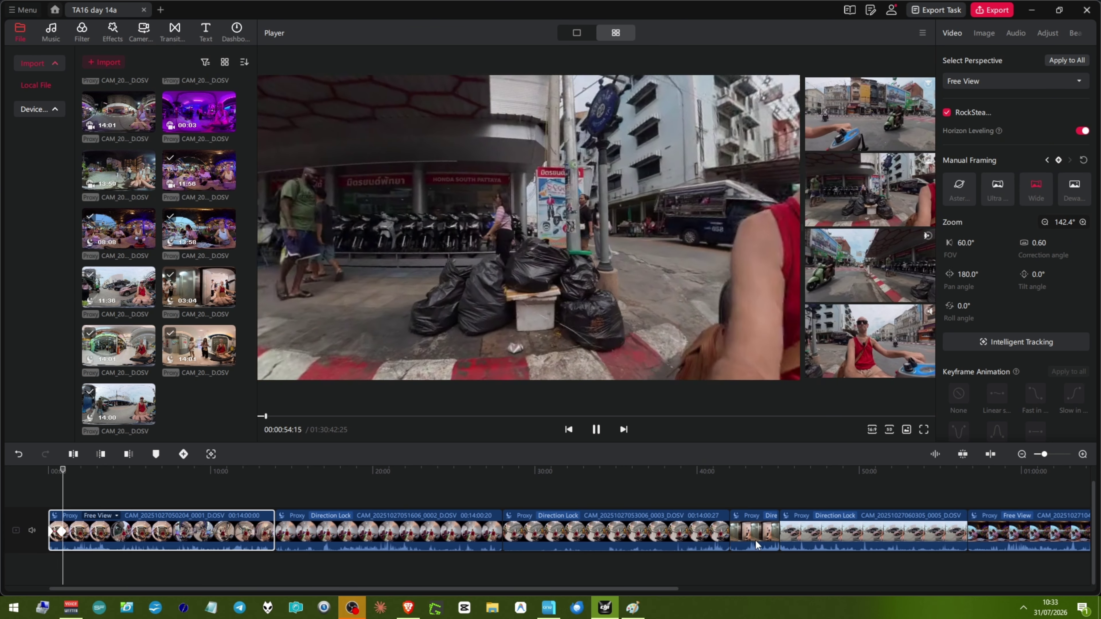
{"action": "key", "text": "space"}
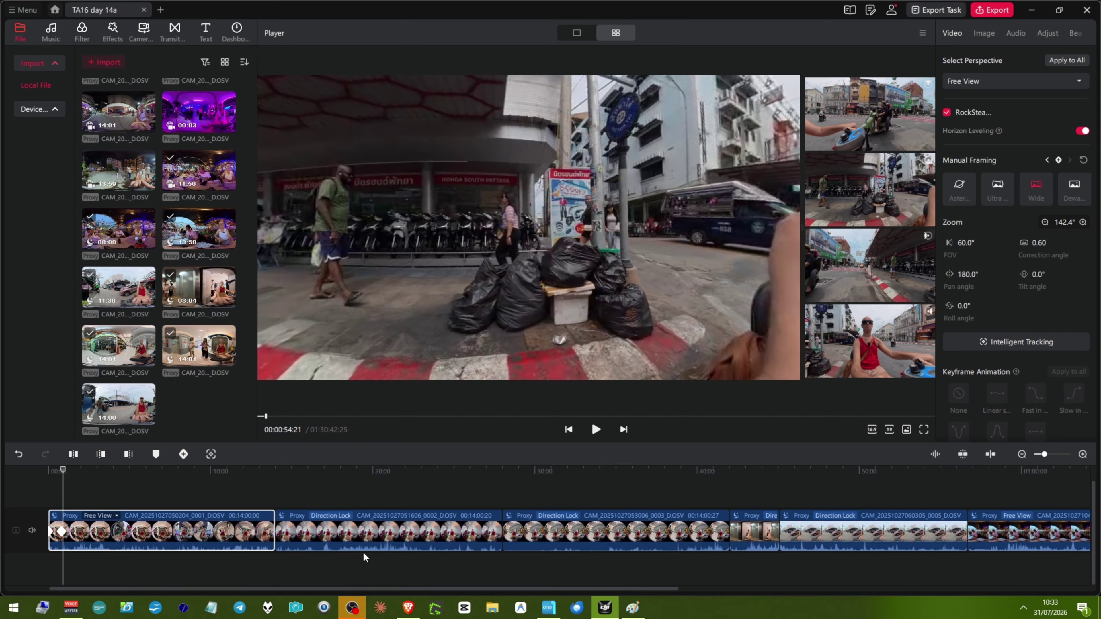
{"action": "scroll", "coordinate": [364, 556], "scroll_direction": "up", "scroll_amount": 5}
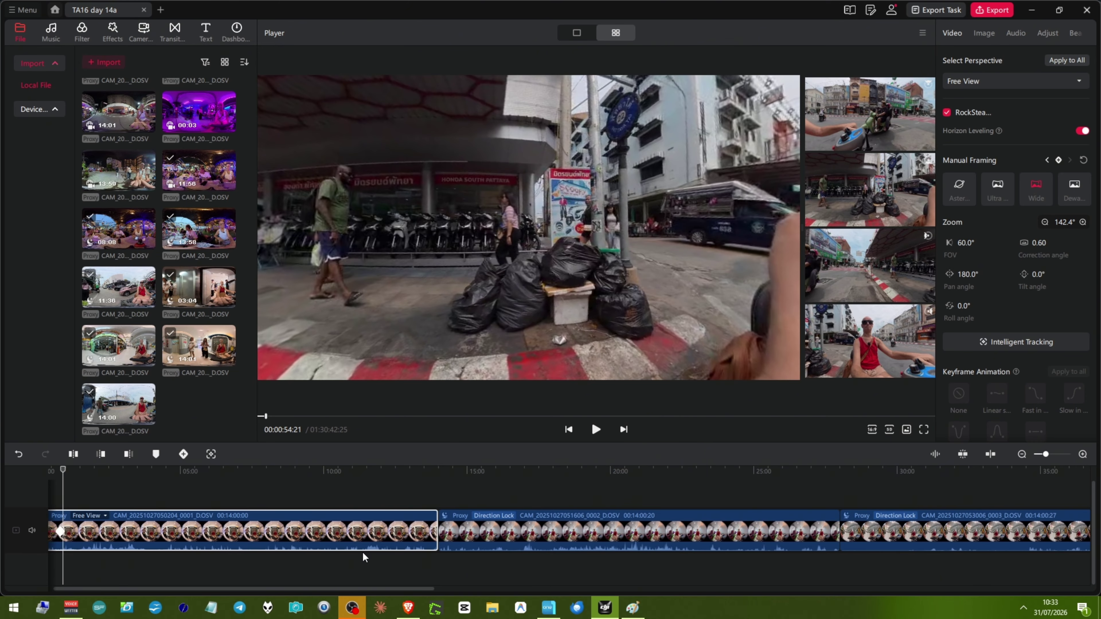
{"action": "scroll", "coordinate": [363, 556], "scroll_direction": "up", "scroll_amount": 1}
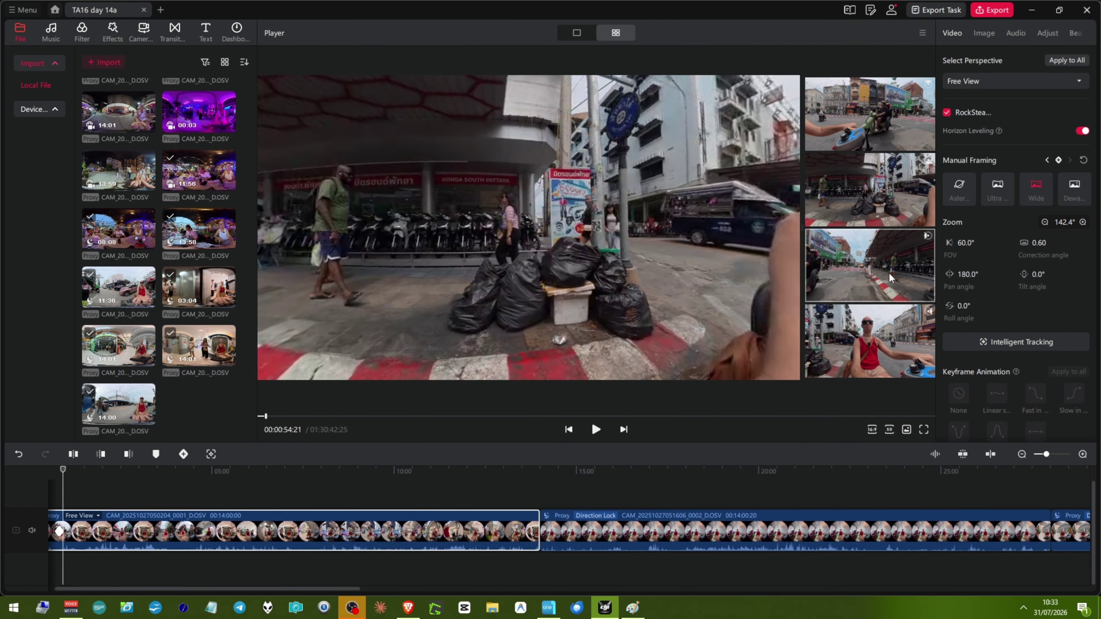
{"action": "left_click", "coordinate": [894, 325]}
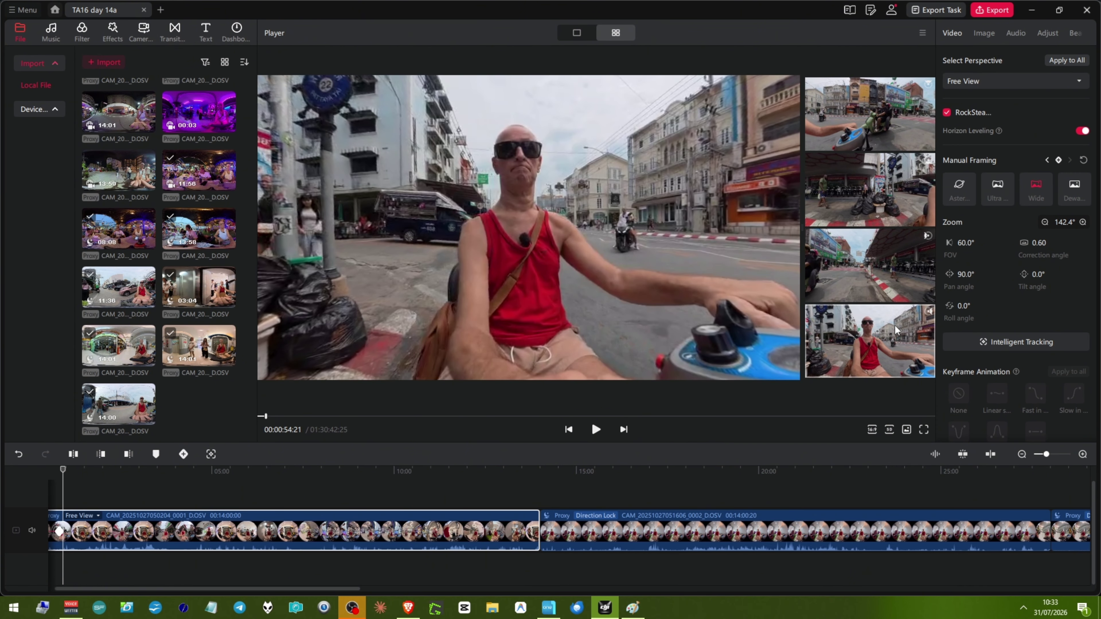
{"action": "left_click", "coordinate": [58, 534]}
{"action": "key", "text": "space"}
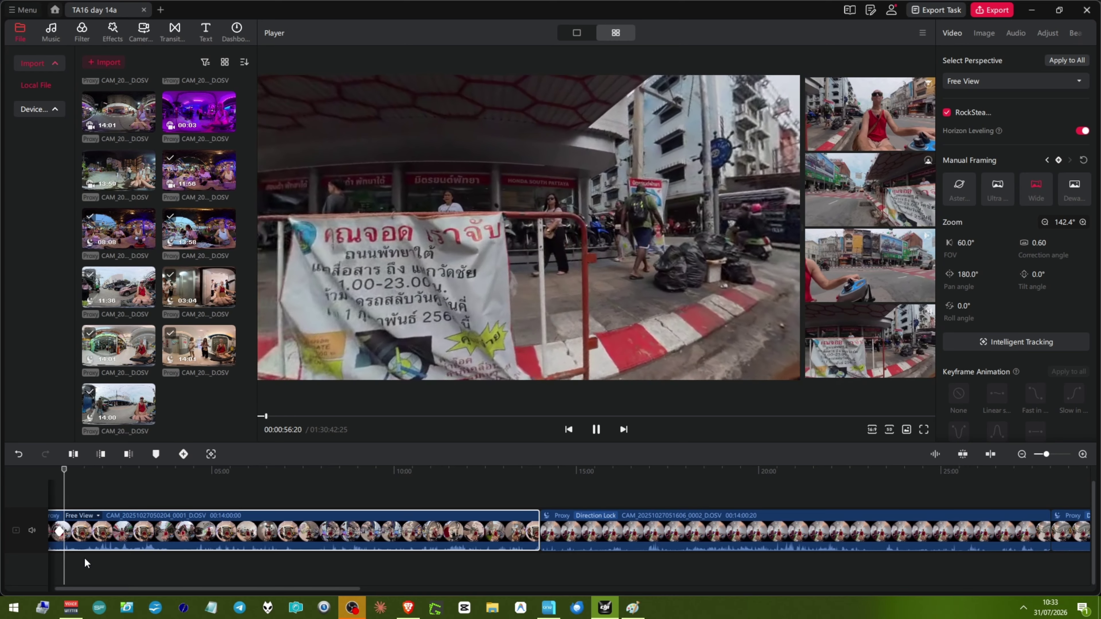
Pause playback at 00:00:56:21 and zoom the first clip's framing in to 129.4°.
{"action": "key", "text": "space"}
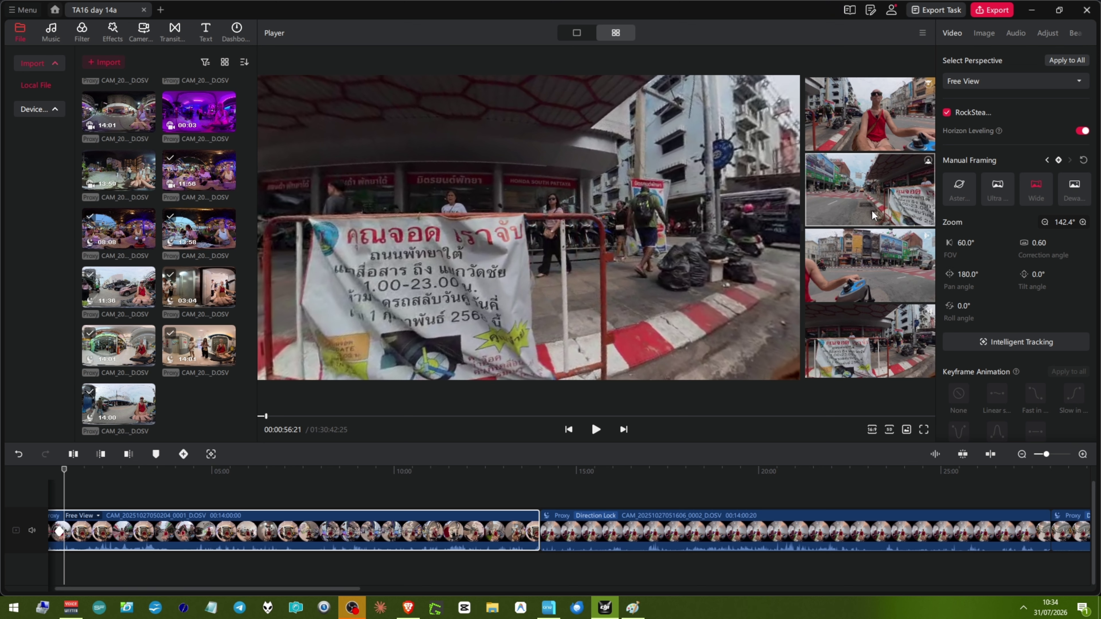
{"action": "scroll", "coordinate": [769, 311], "scroll_direction": "up", "scroll_amount": 2}
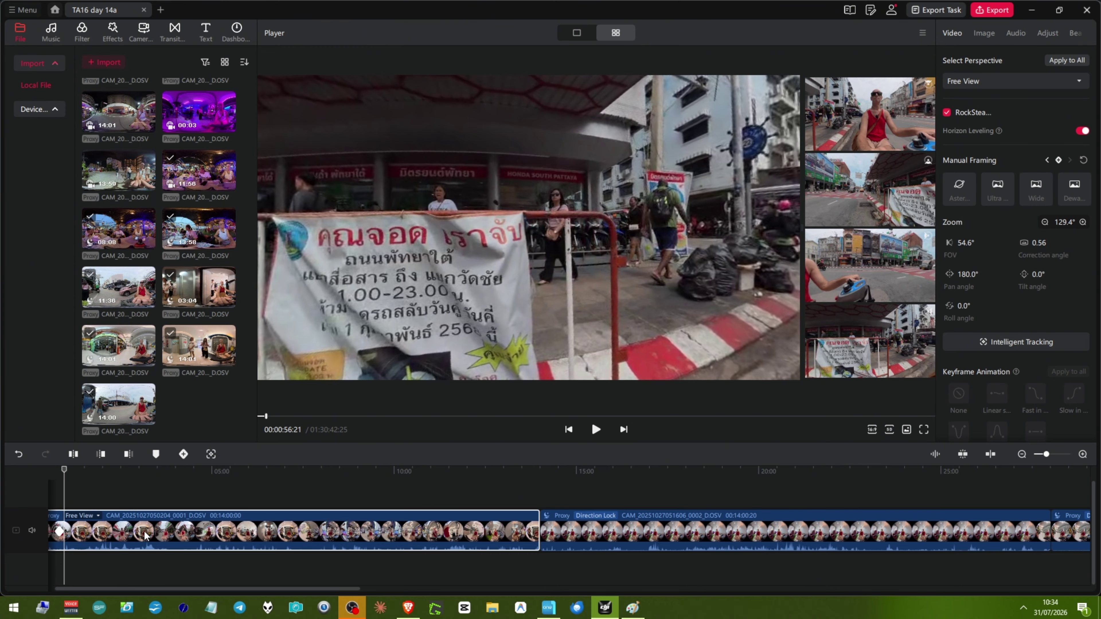
{"action": "scroll", "coordinate": [145, 536], "scroll_direction": "down", "scroll_amount": 5}
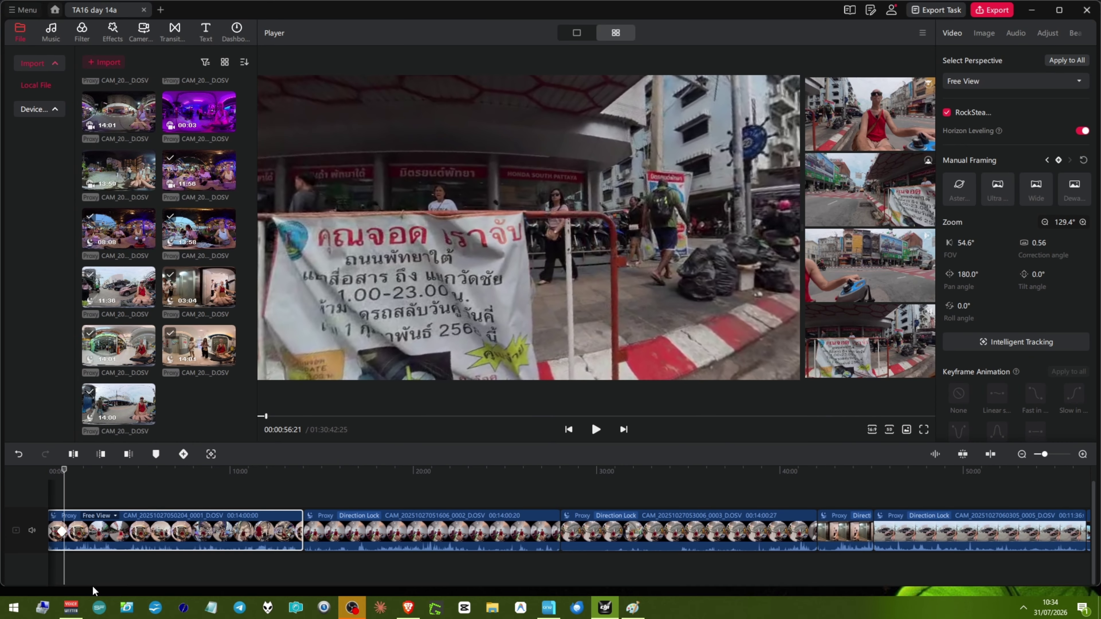
{"action": "left_click_drag", "start_coordinate": [98, 579], "coordinate": [72, 578]}
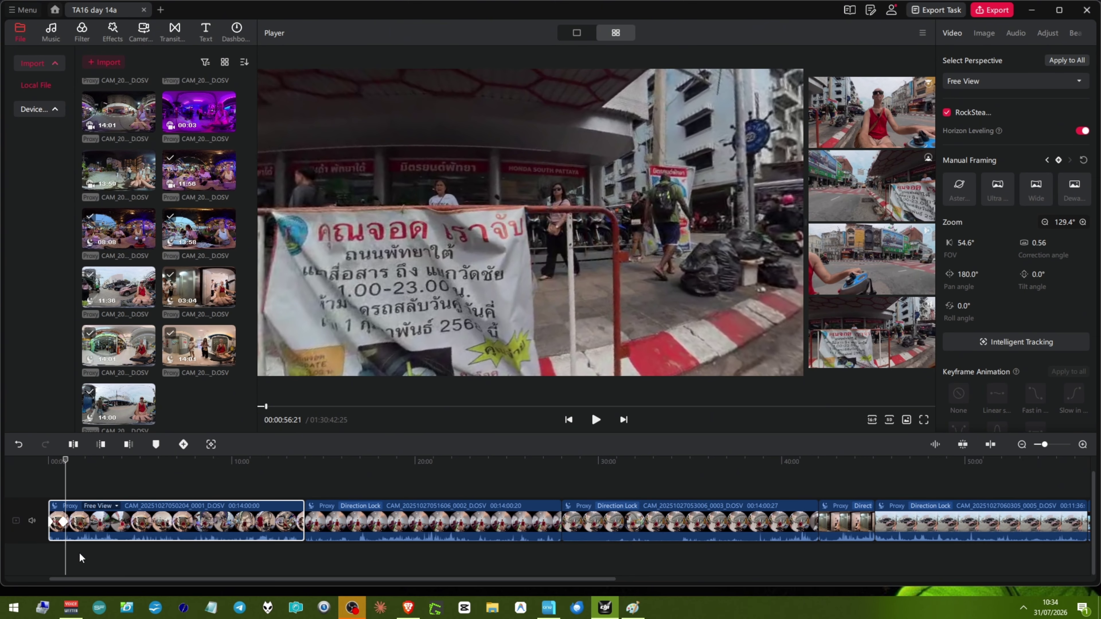
Return to the first clip's starting keyframe and switch the clip's perspective to Direction Lock.
{"action": "key", "text": "Home"}
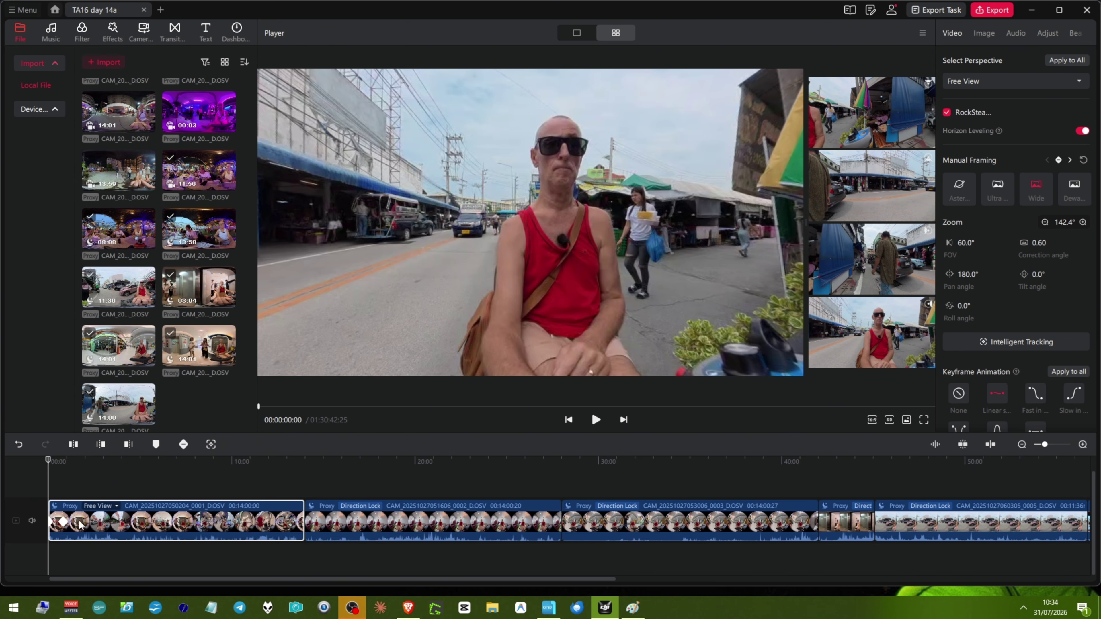
{"action": "left_click", "coordinate": [64, 523]}
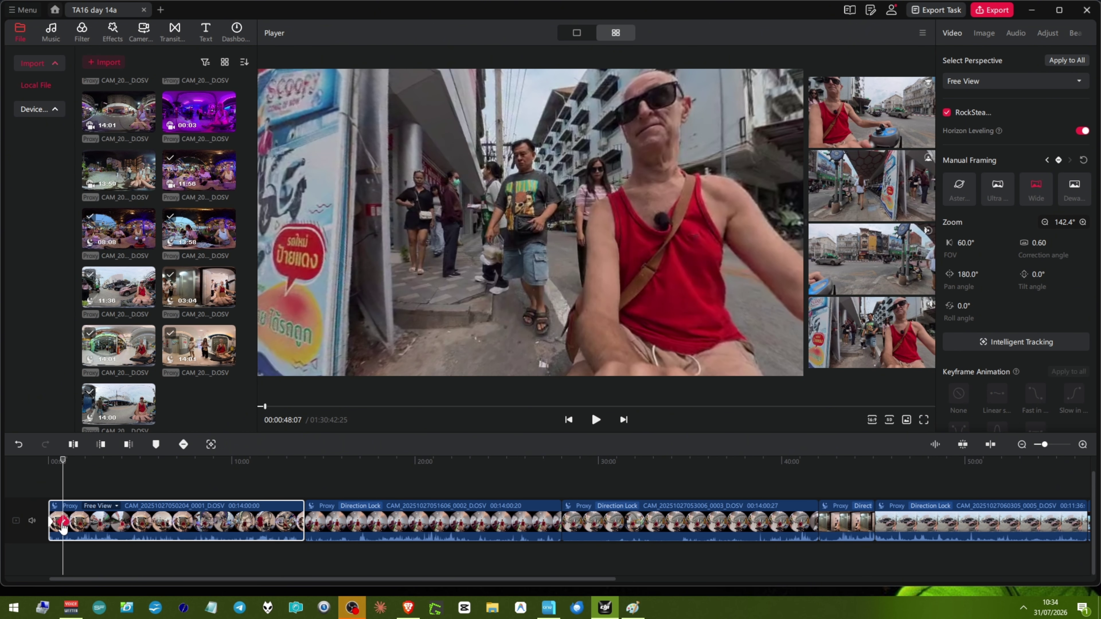
{"action": "left_click", "coordinate": [63, 524]}
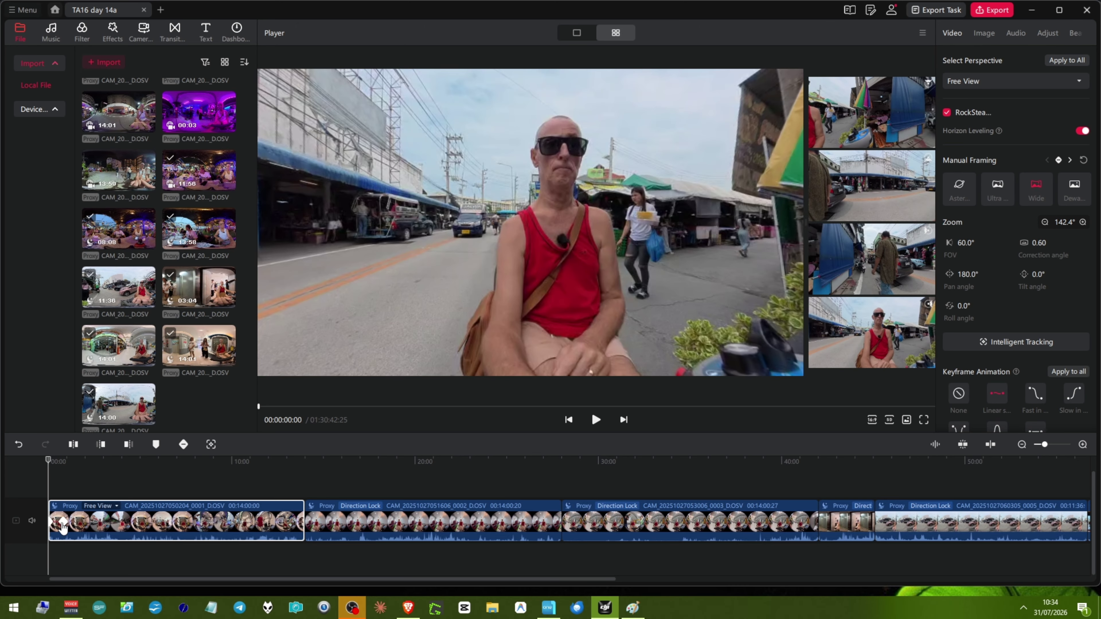
{"action": "left_click", "coordinate": [1016, 82]}
{"action": "left_click", "coordinate": [1015, 137]}
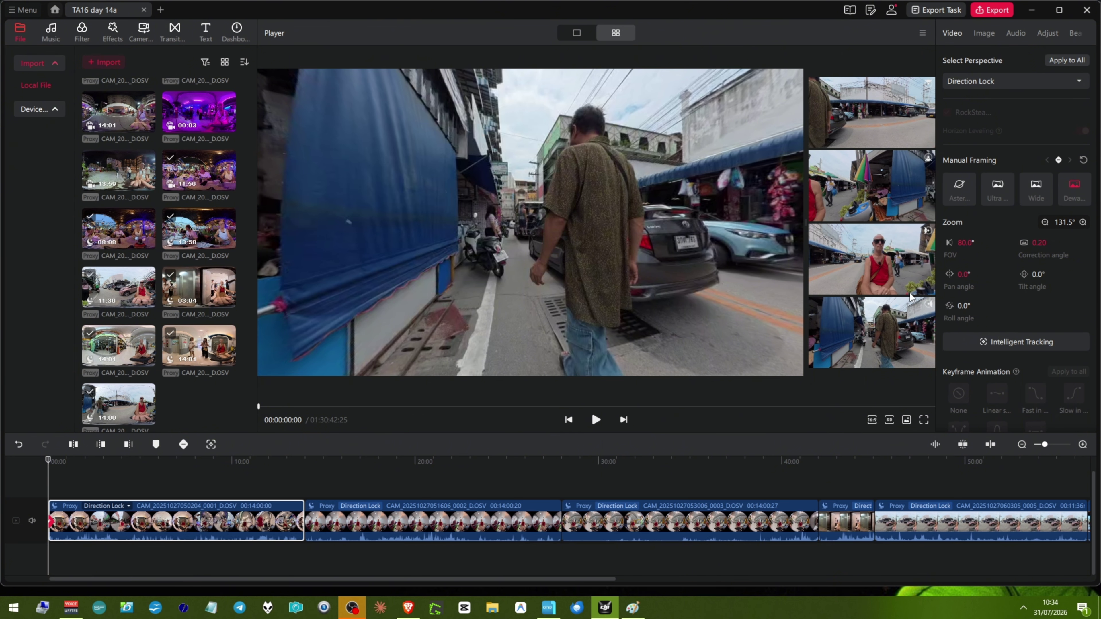
Compare the first clip's Direction Lock framing in the single-view and multi-view players, ending in the single view.
{"action": "left_click", "coordinate": [904, 266]}
{"action": "left_click", "coordinate": [571, 37]}
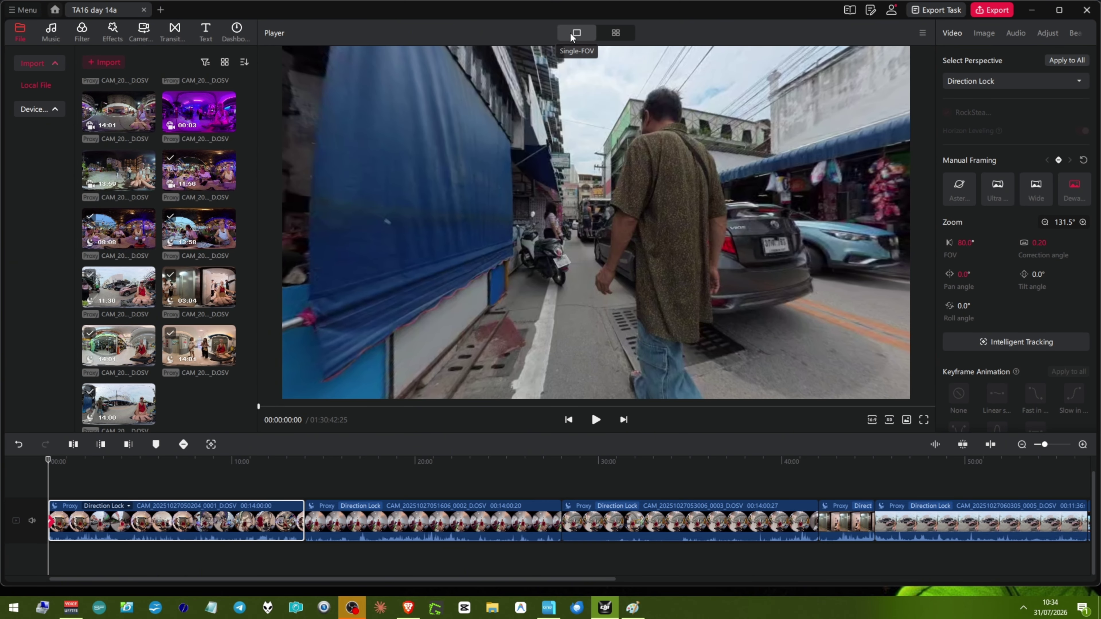
{"action": "left_click", "coordinate": [615, 34]}
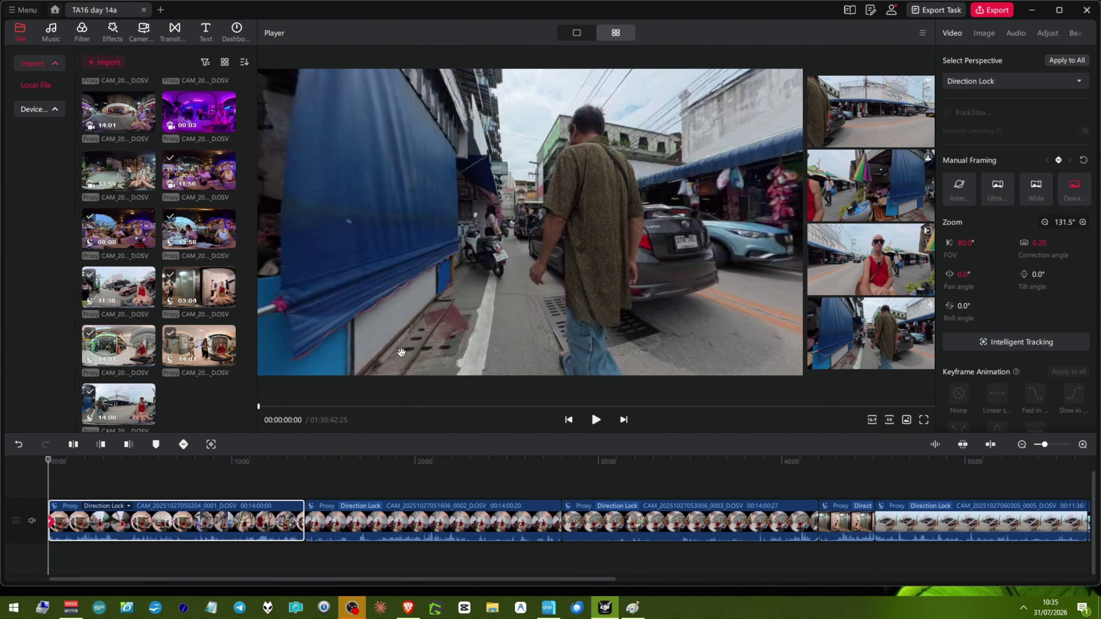
{"action": "mouse_move", "coordinate": [96, 174]}
{"action": "left_click_drag", "start_coordinate": [116, 171], "coordinate": [86, 477]}
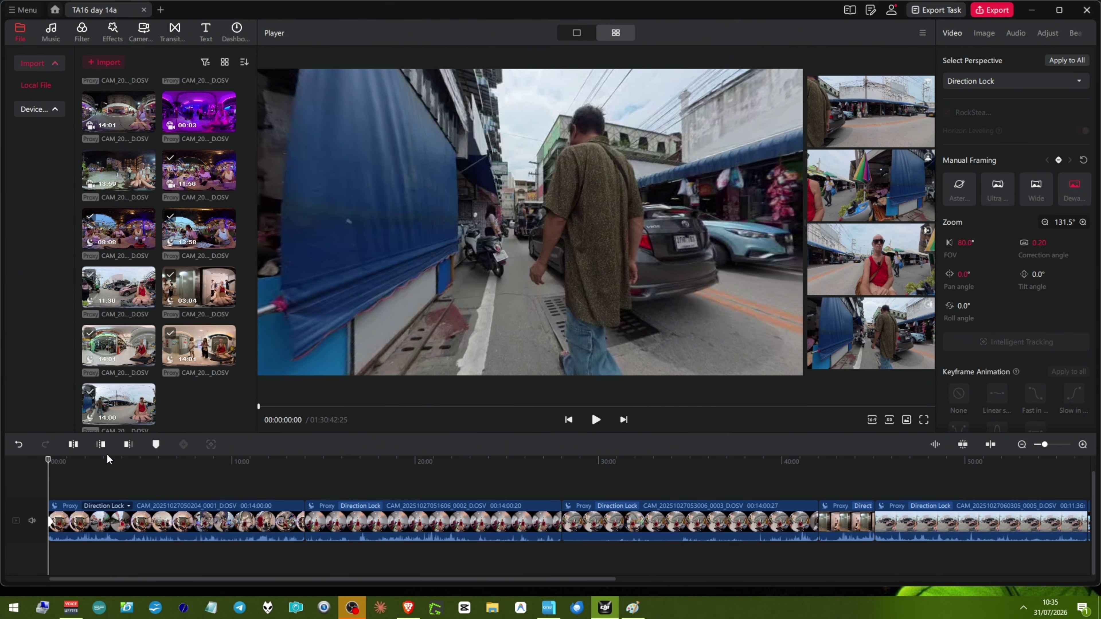
{"action": "left_click", "coordinate": [591, 28]}
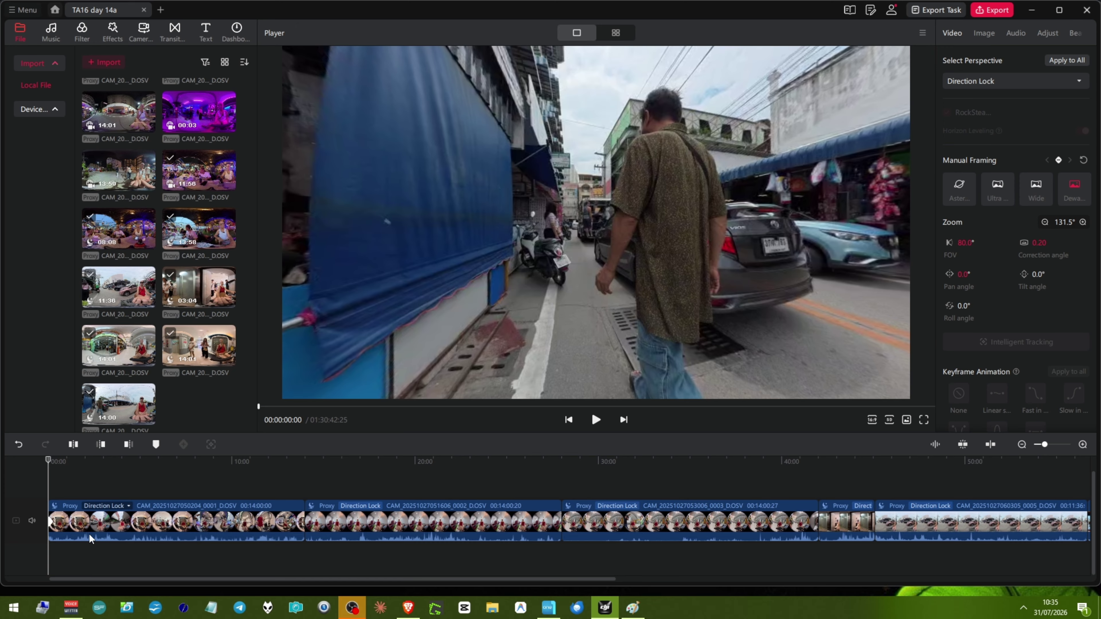
Set the first clip's pan angle to 180° at its starting keyframe so that the rider is framed.
{"action": "left_click", "coordinate": [53, 525]}
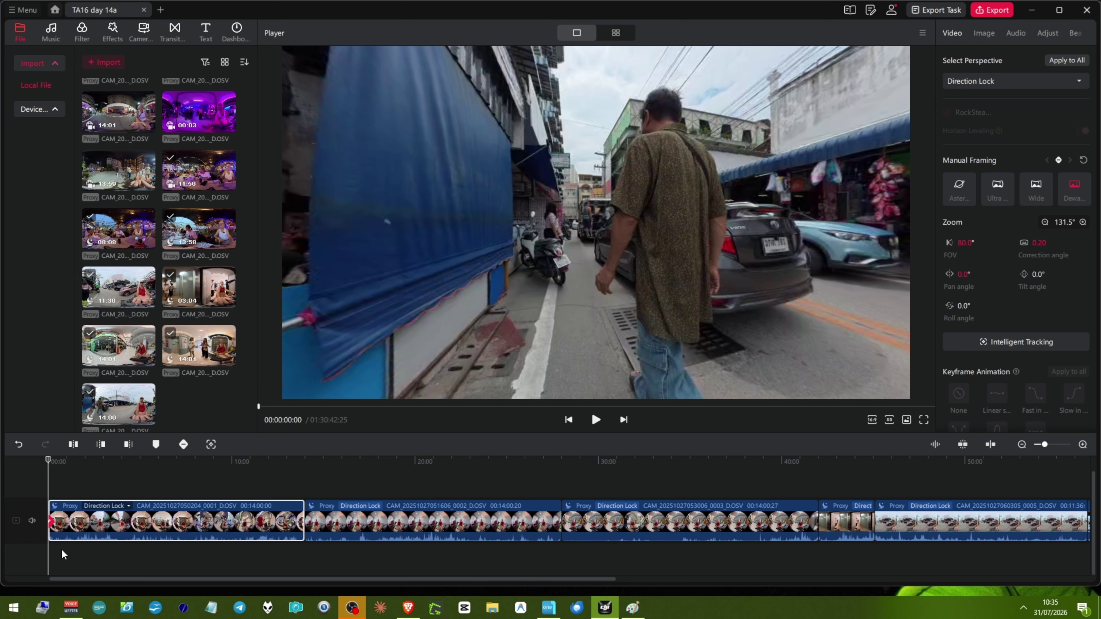
{"action": "left_click", "coordinate": [56, 495]}
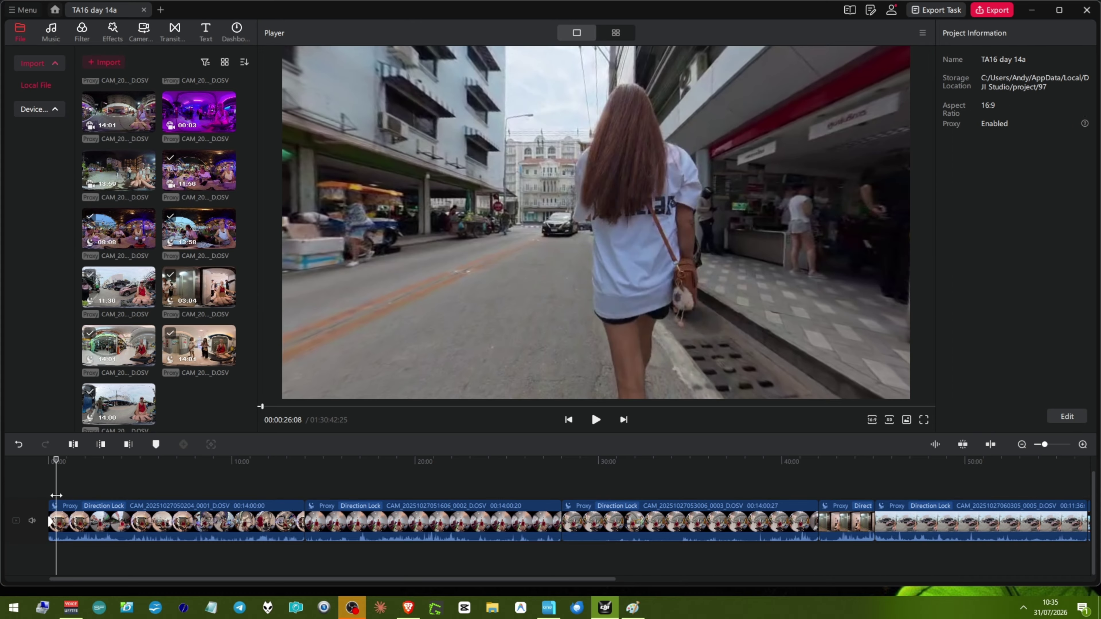
{"action": "left_click", "coordinate": [51, 525]}
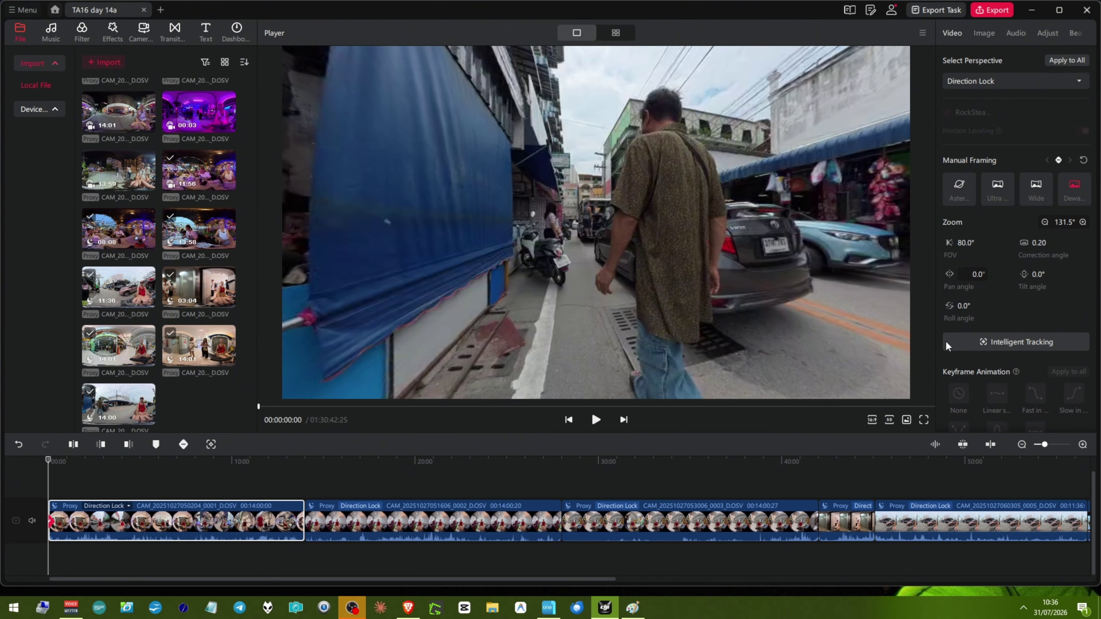
{"action": "type", "text": "180"}
{"action": "key", "text": "Return"}
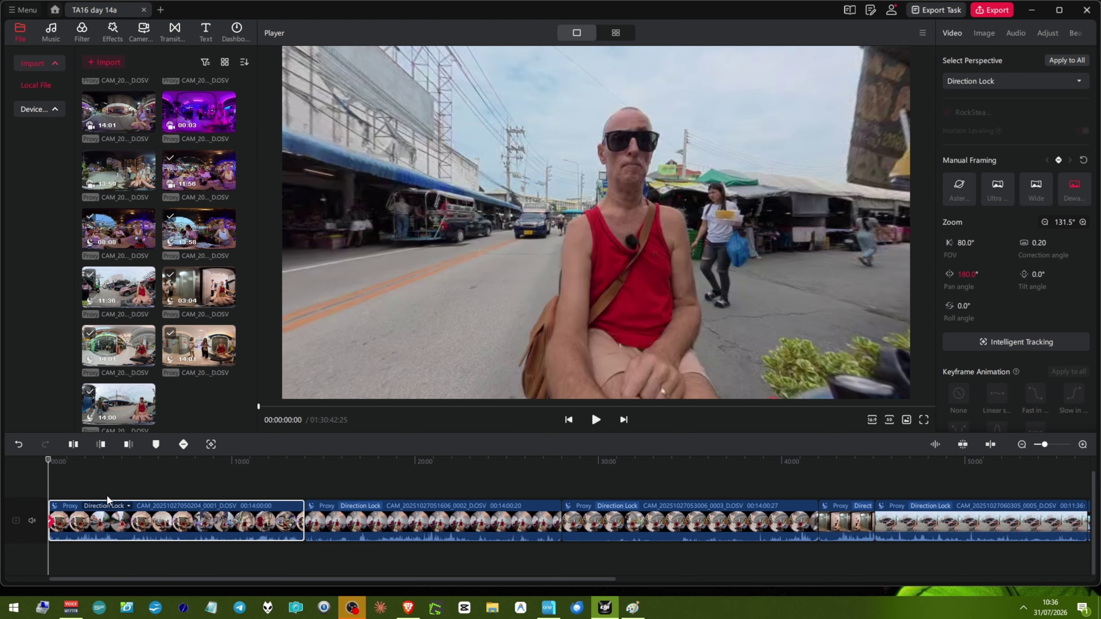
Play the first clip from its start, add a keyframe at about 00:00:40, and play on to 00:01:01:17.
{"action": "key", "text": "space"}
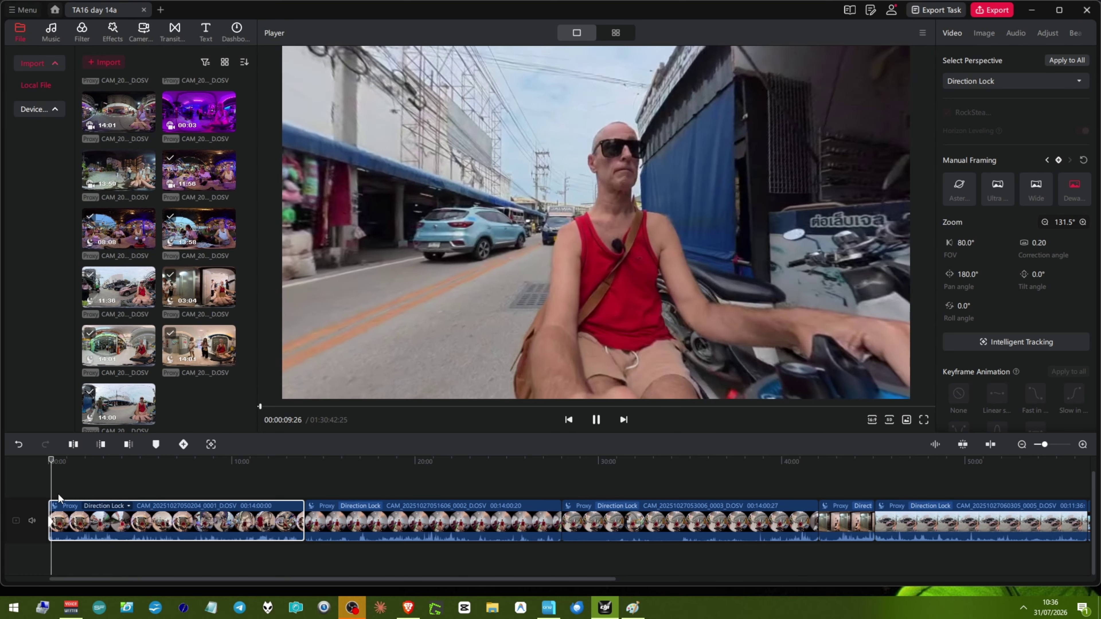
{"action": "key", "text": "space"}
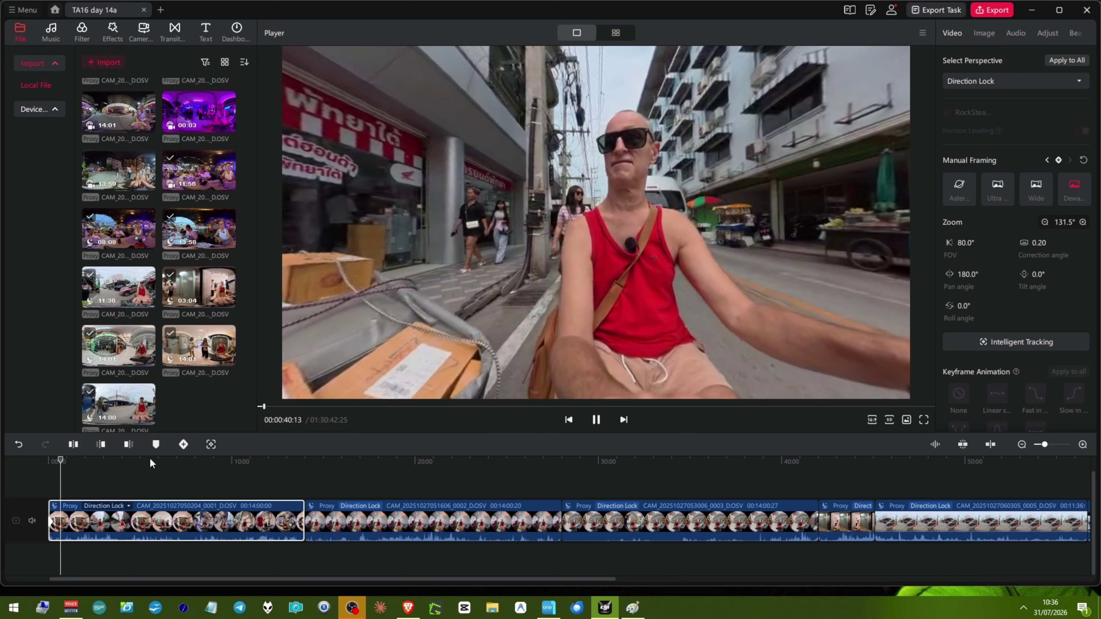
{"action": "key", "text": "k"}
{"action": "key", "text": "space"}
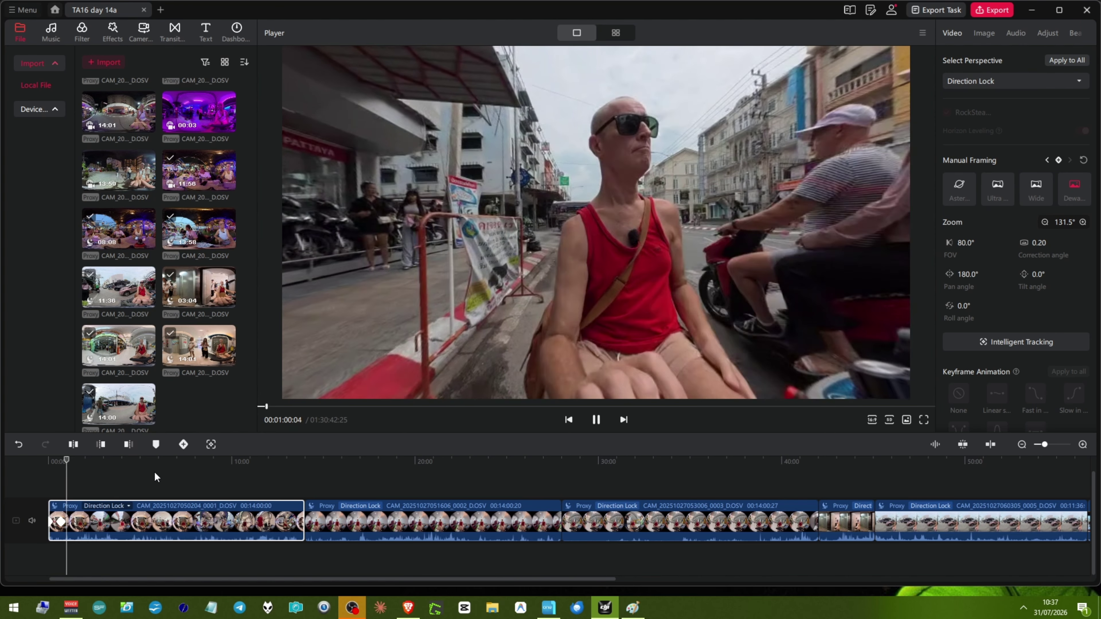
{"action": "key", "text": "space"}
{"action": "key", "text": "space"}
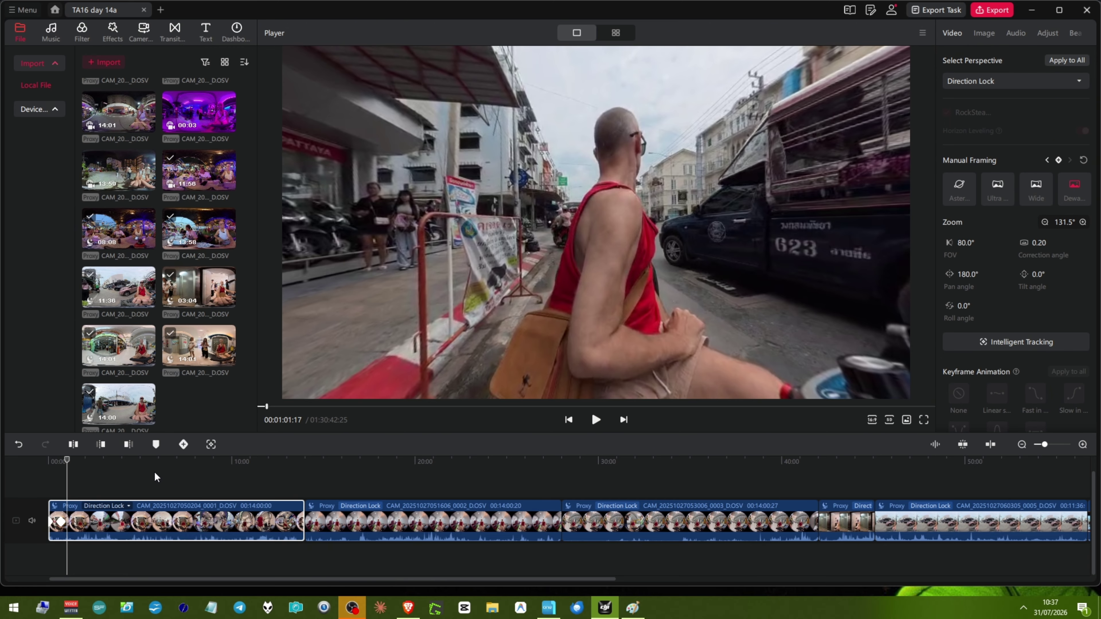
Append the 13:59 night street clip and the 00:03 purple-lit bar clip to the end of the timeline.
{"action": "scroll", "coordinate": [155, 473], "scroll_direction": "down", "scroll_amount": 4}
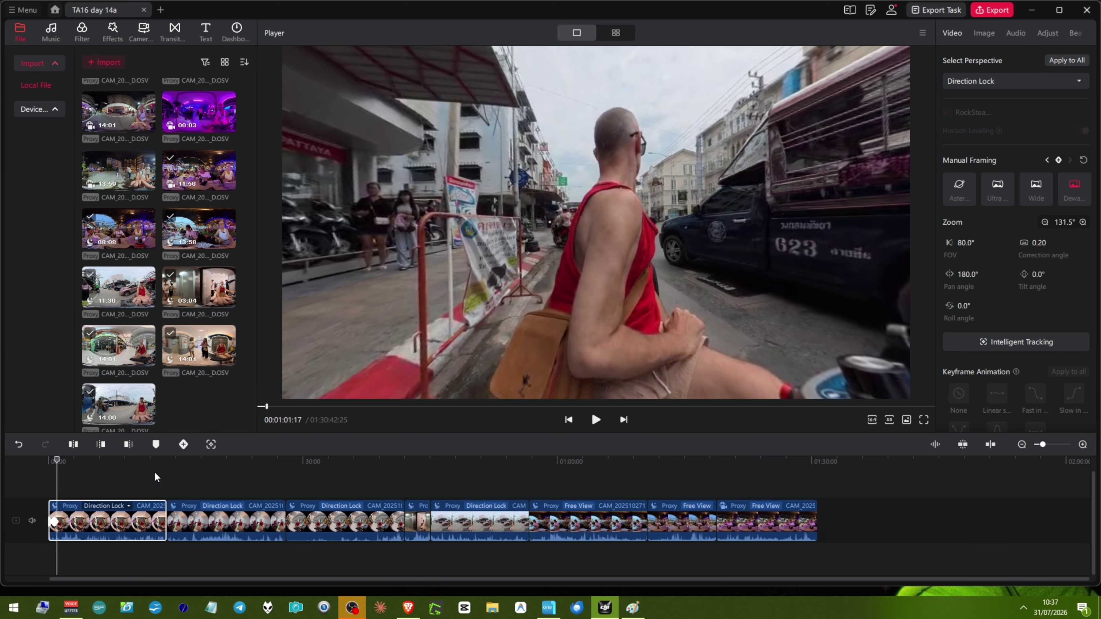
{"action": "scroll", "coordinate": [154, 471], "scroll_direction": "down", "scroll_amount": 1}
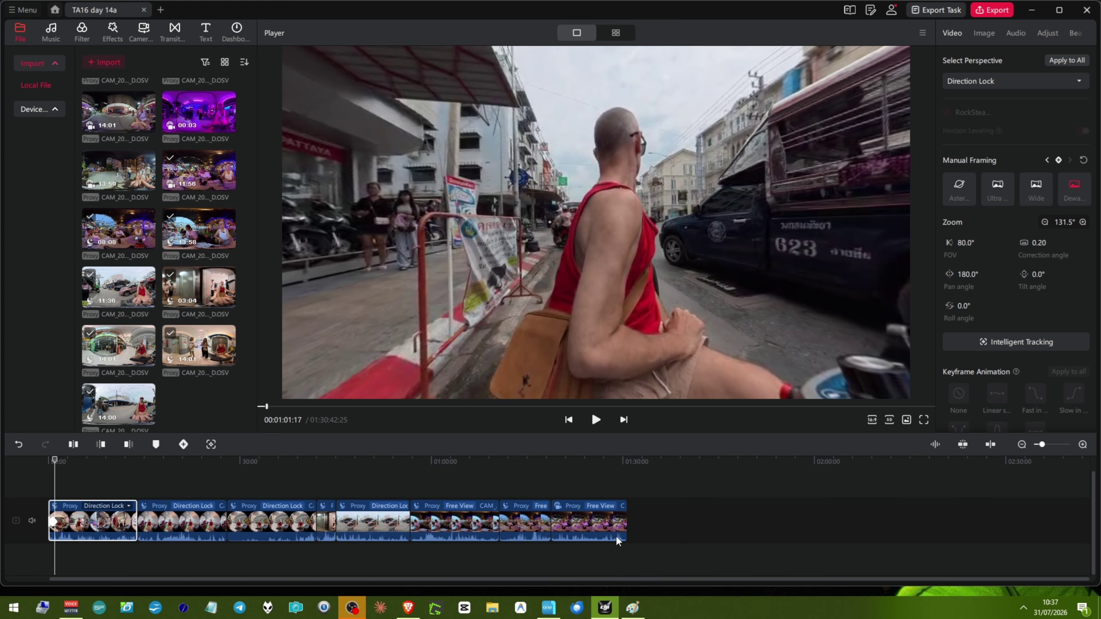
{"action": "left_click", "coordinate": [628, 521]}
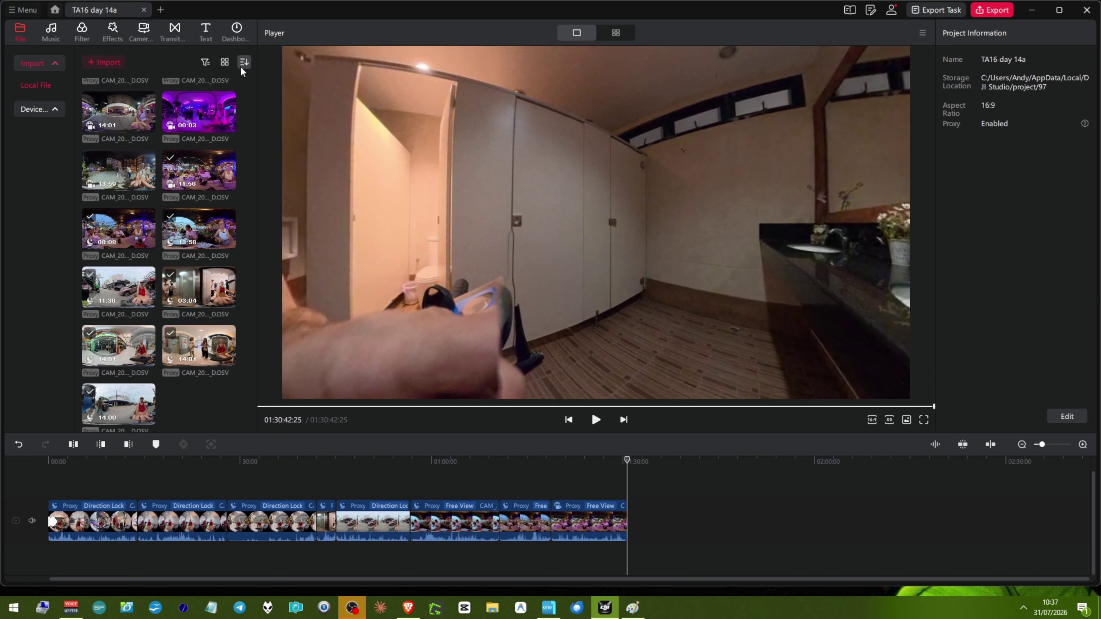
{"action": "mouse_move", "coordinate": [103, 160]}
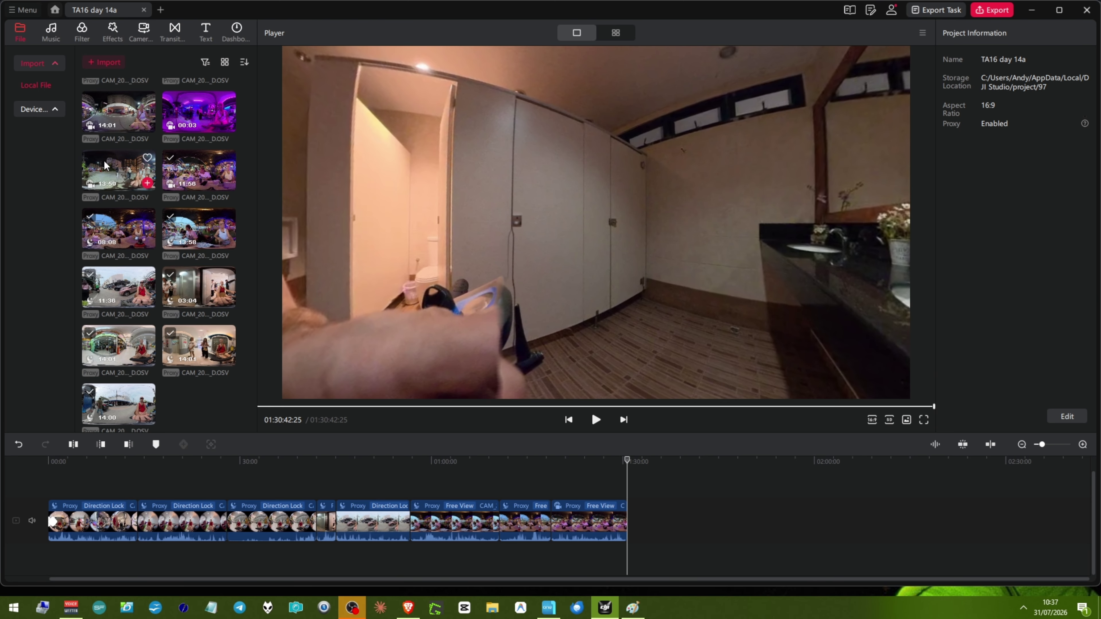
{"action": "left_click", "coordinate": [147, 183]}
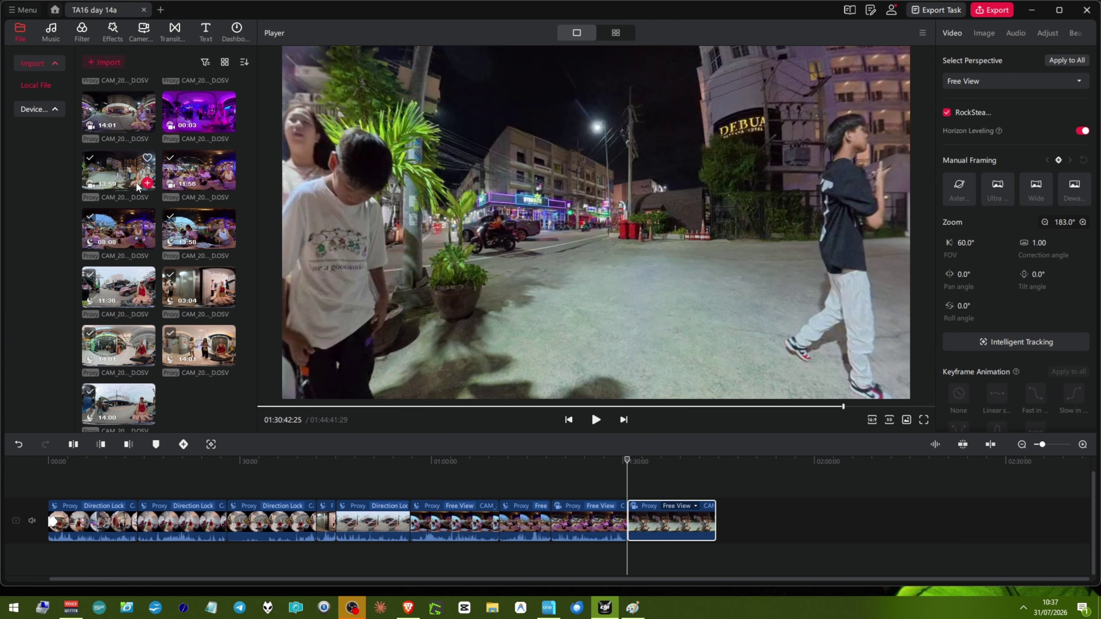
{"action": "mouse_move", "coordinate": [198, 182]}
{"action": "key", "text": "End"}
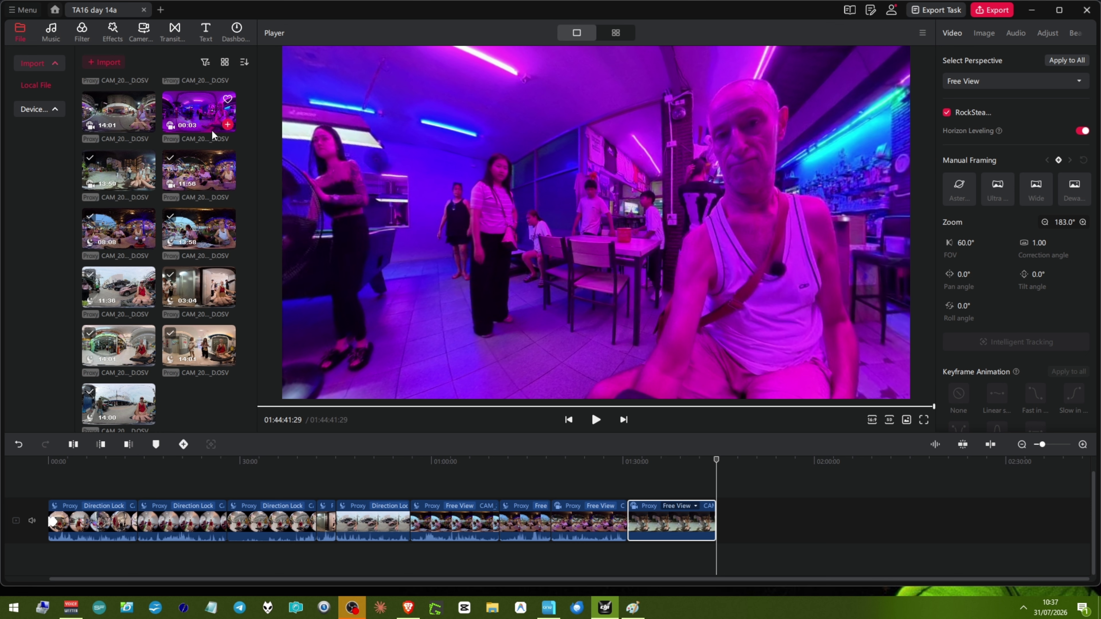
{"action": "left_click", "coordinate": [230, 125]}
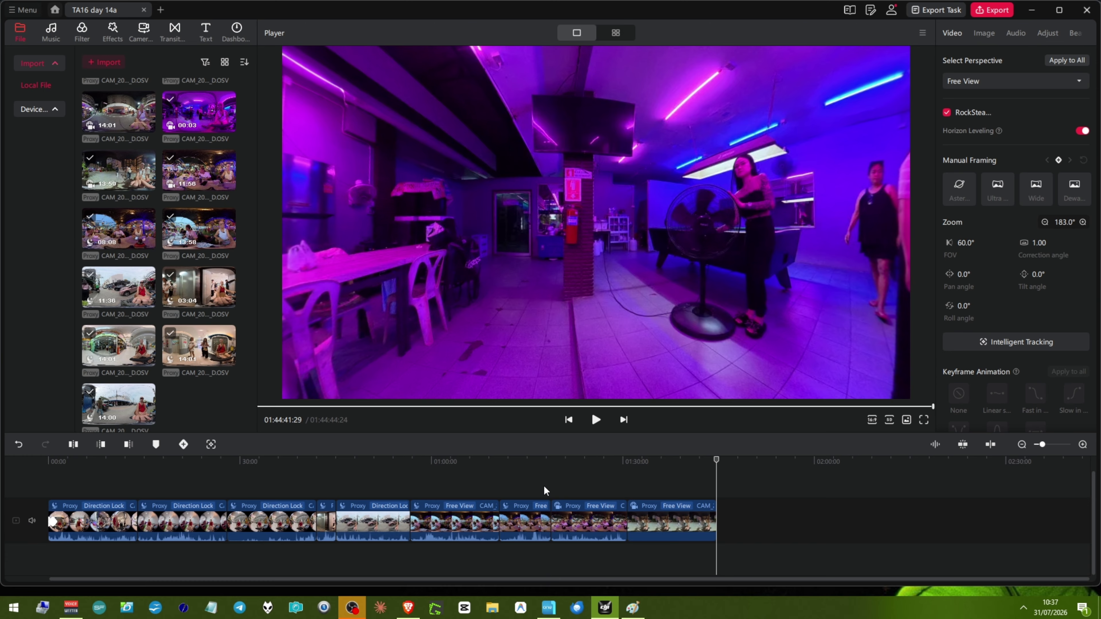
Delete the 11:56 clip, the 13:59 night street clip and the 08:08 clip from the end of the timeline.
{"action": "left_click", "coordinate": [565, 507]}
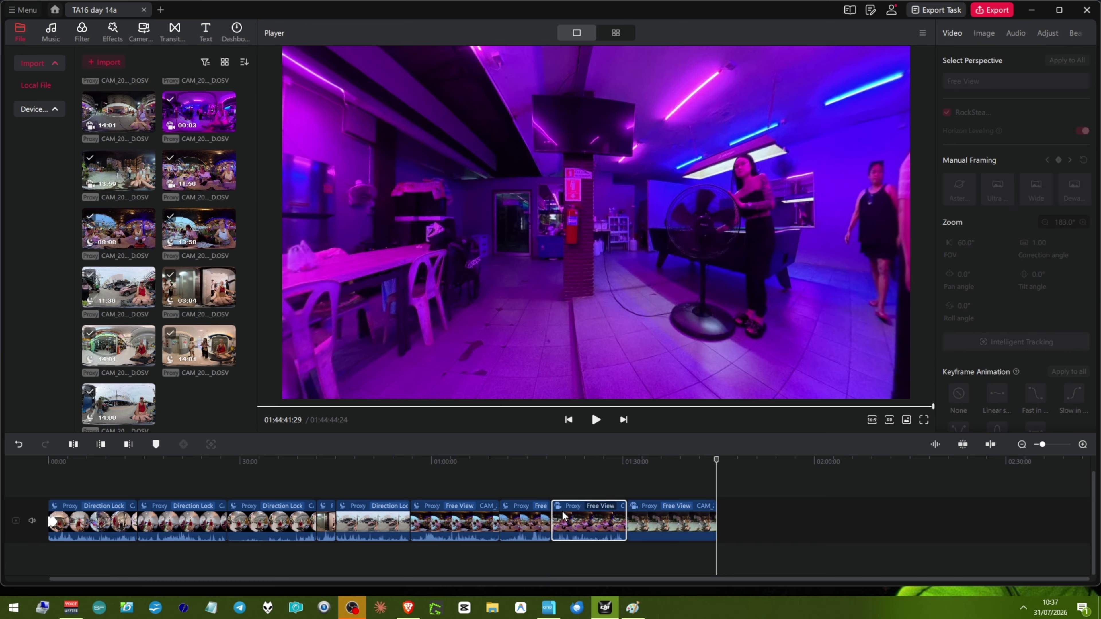
{"action": "key", "text": "Delete"}
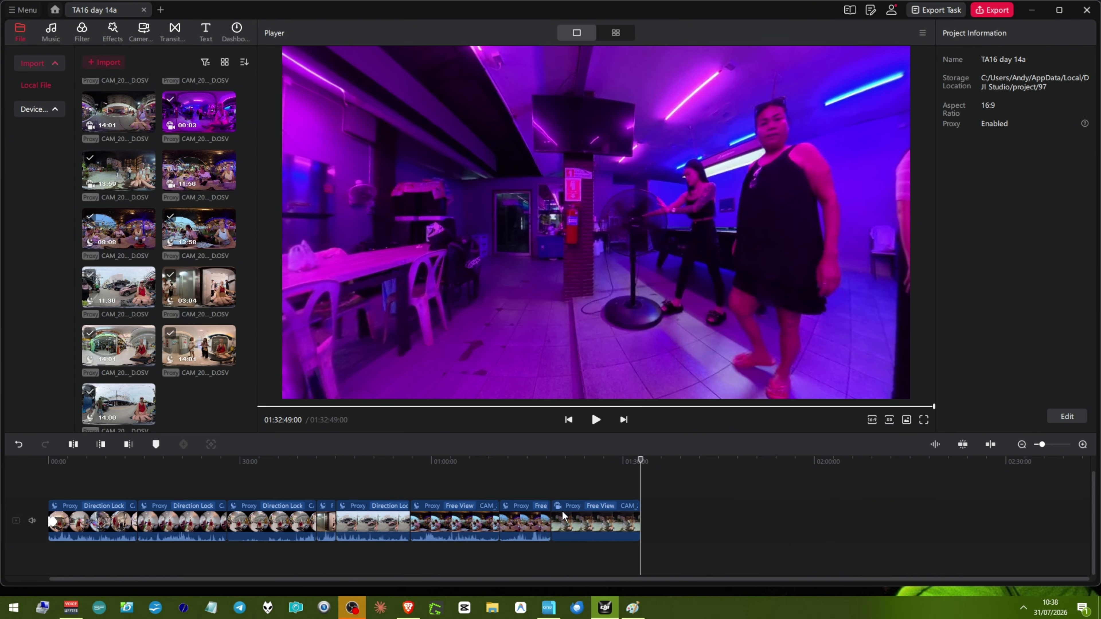
{"action": "left_click", "coordinate": [561, 510]}
{"action": "key", "text": "Delete"}
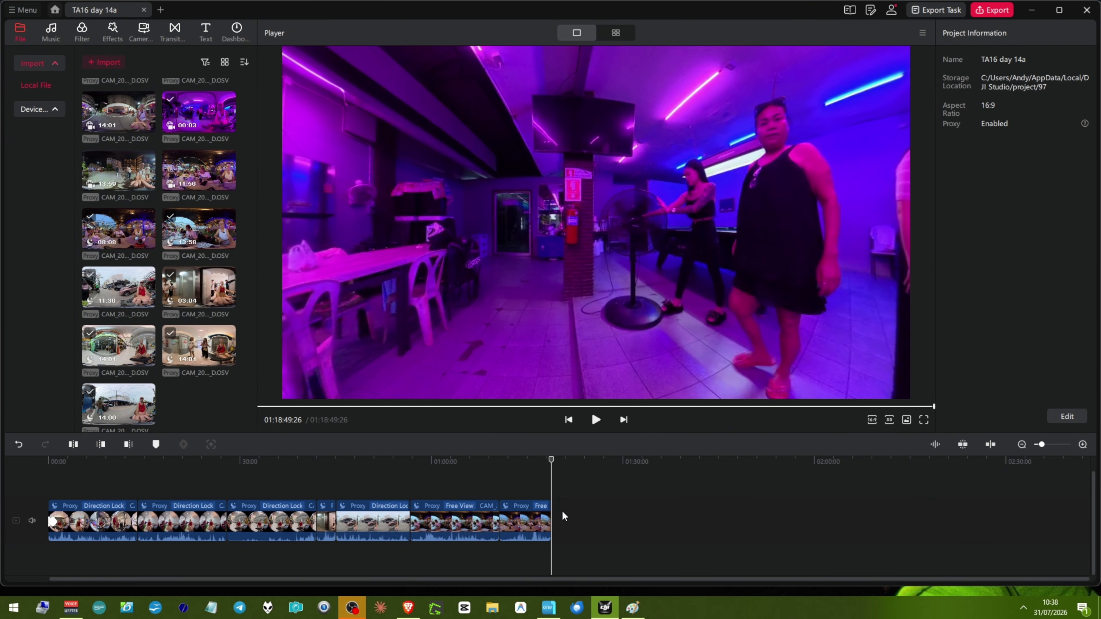
{"action": "left_click", "coordinate": [518, 520]}
{"action": "key", "text": "Delete"}
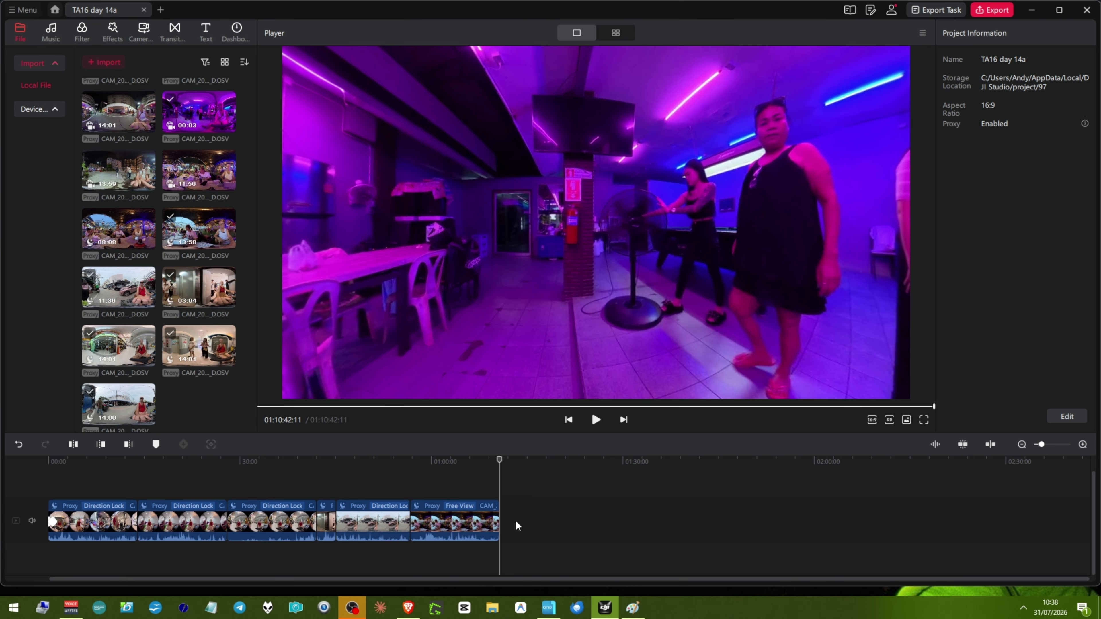
Inspect the last Free View clip at 00:58:18:17 and the Direction Lock clip before it at 00:54:42:28.
{"action": "left_click", "coordinate": [470, 520]}
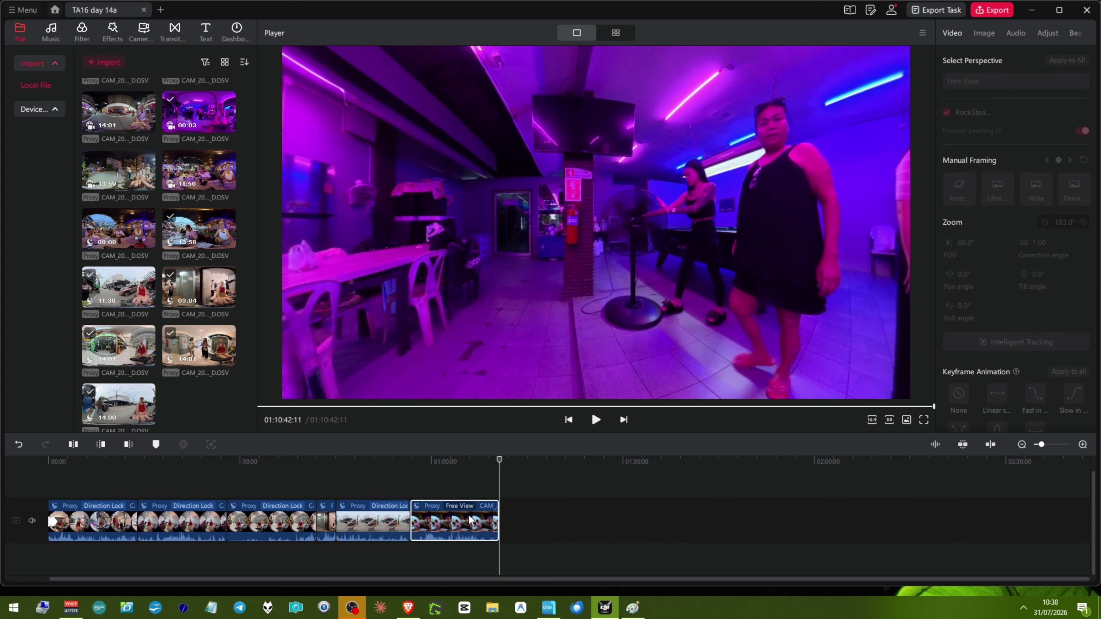
{"action": "left_click", "coordinate": [420, 497]}
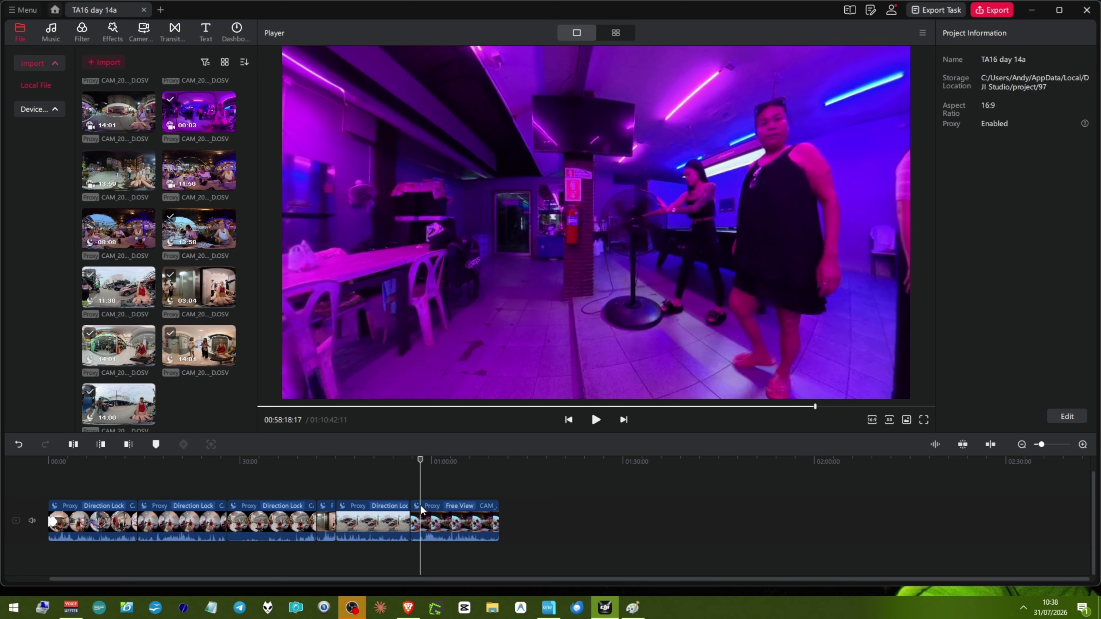
{"action": "left_click", "coordinate": [421, 506]}
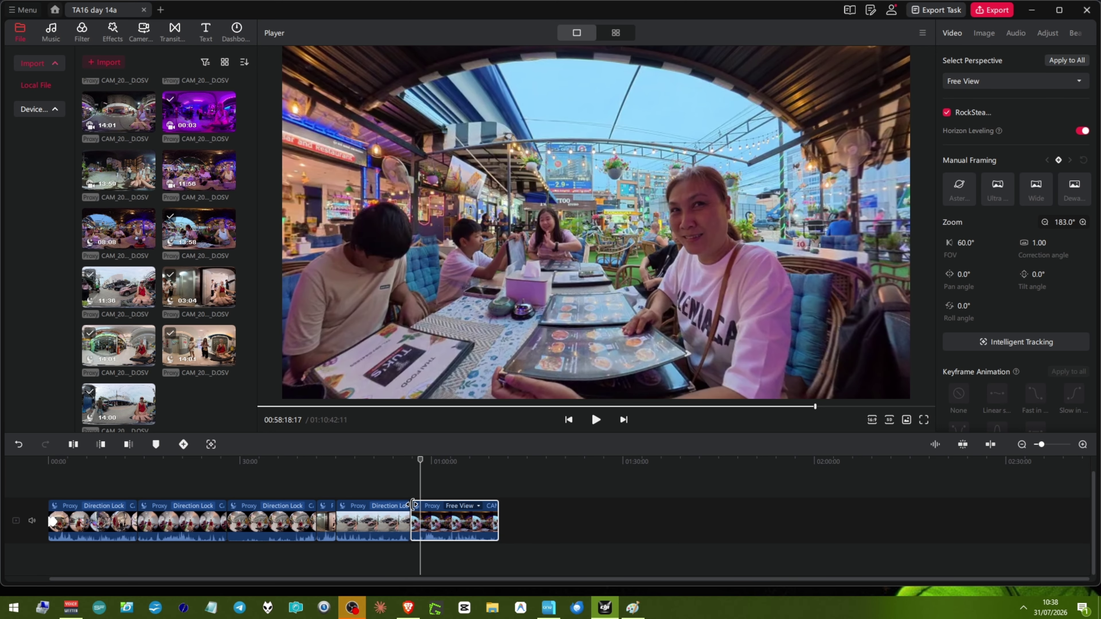
{"action": "left_click", "coordinate": [397, 500]}
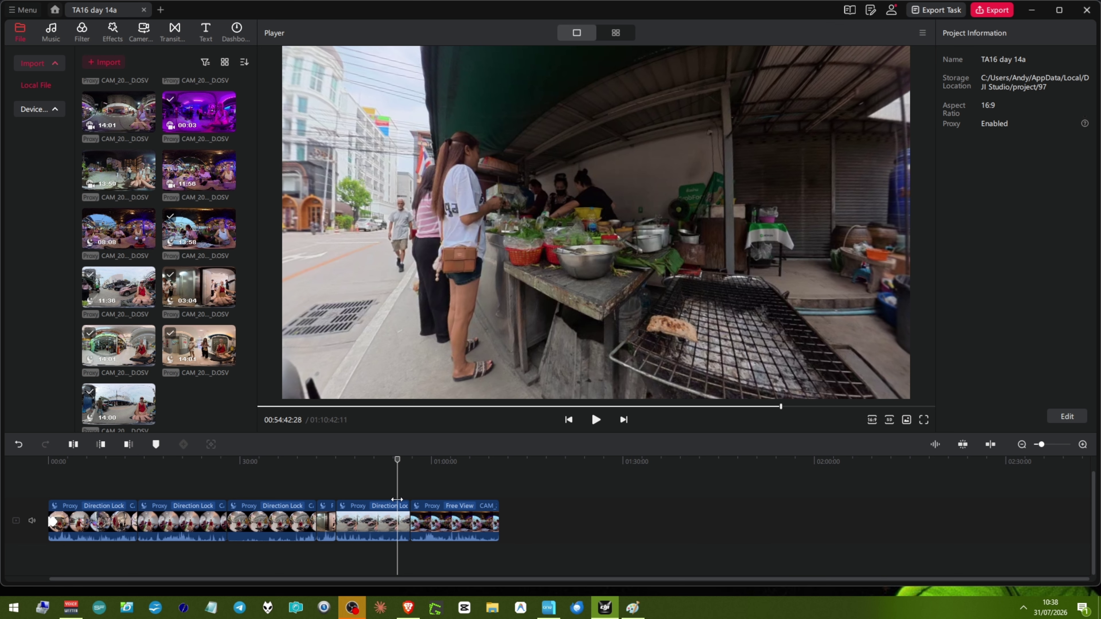
Preview the end of the fifth clip at 00:55:53:00 and 00:56:25:11, and the last clip at 01:00:01:00.
{"action": "left_click", "coordinate": [405, 500]}
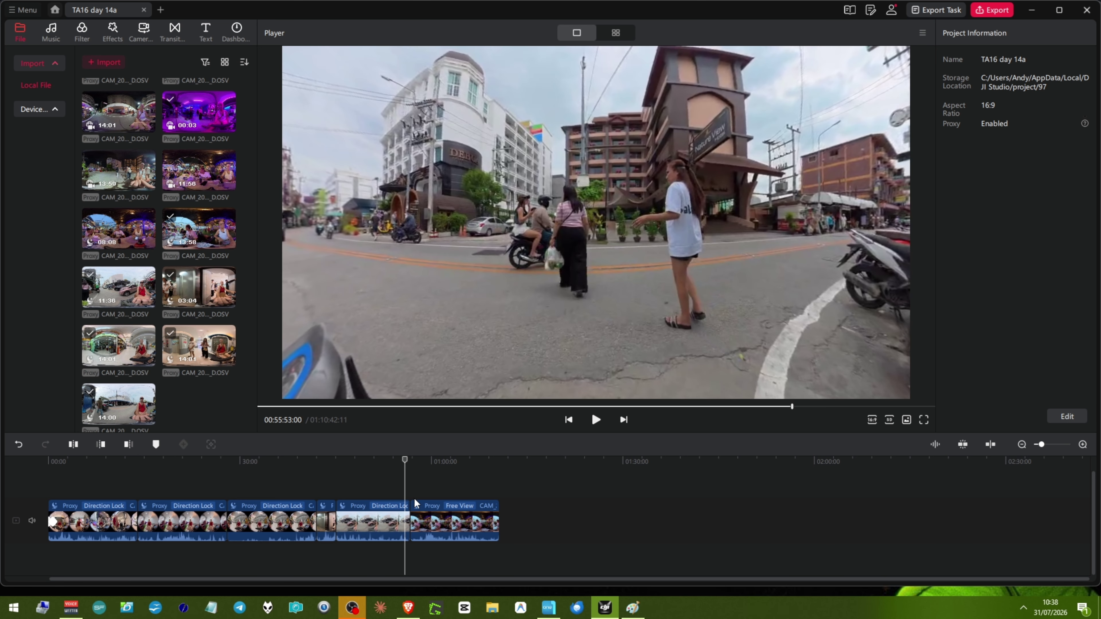
{"action": "left_click", "coordinate": [408, 489]}
{"action": "left_click", "coordinate": [425, 506]}
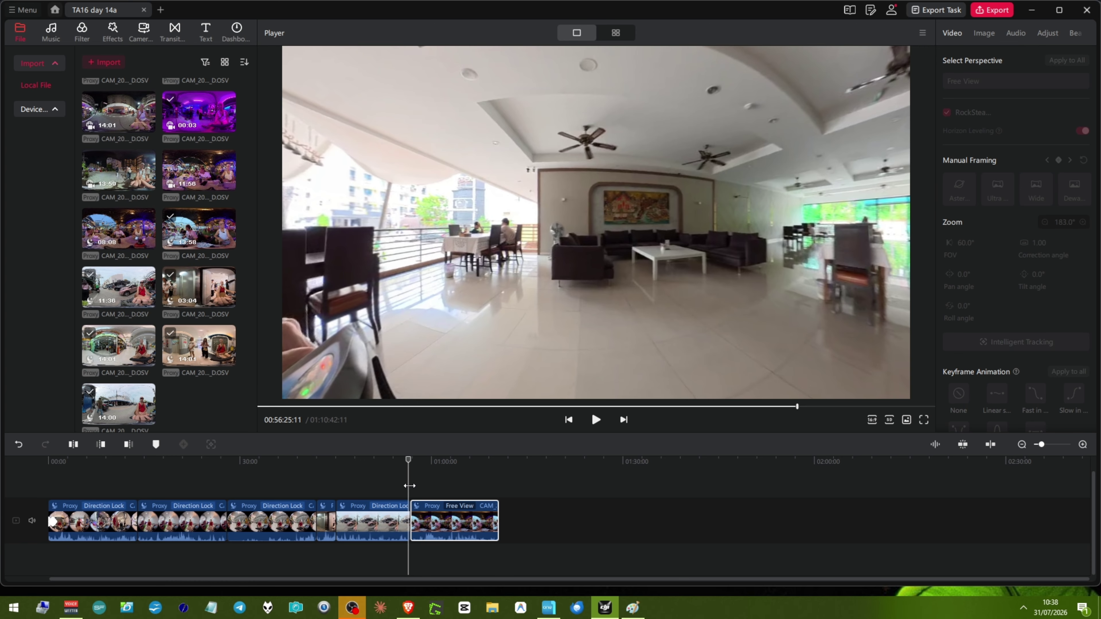
{"action": "left_click_drag", "start_coordinate": [409, 485], "coordinate": [433, 489]}
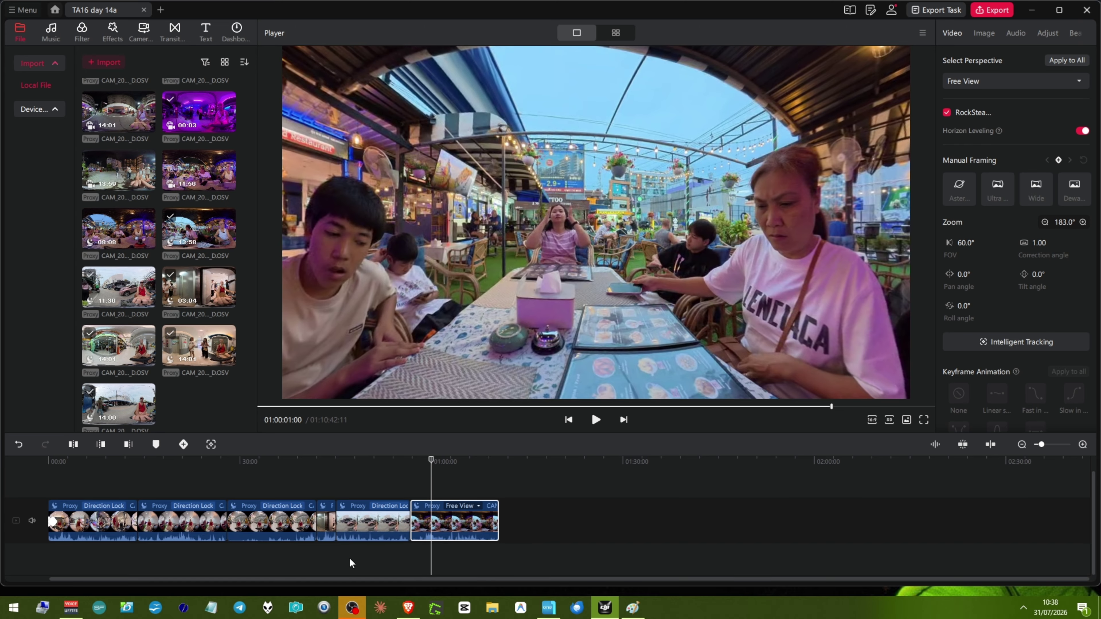
Compare the perspective setting of the fifth clip, and set the last timeline clip's perspective to Direction Lock.
{"action": "left_click", "coordinate": [373, 521]}
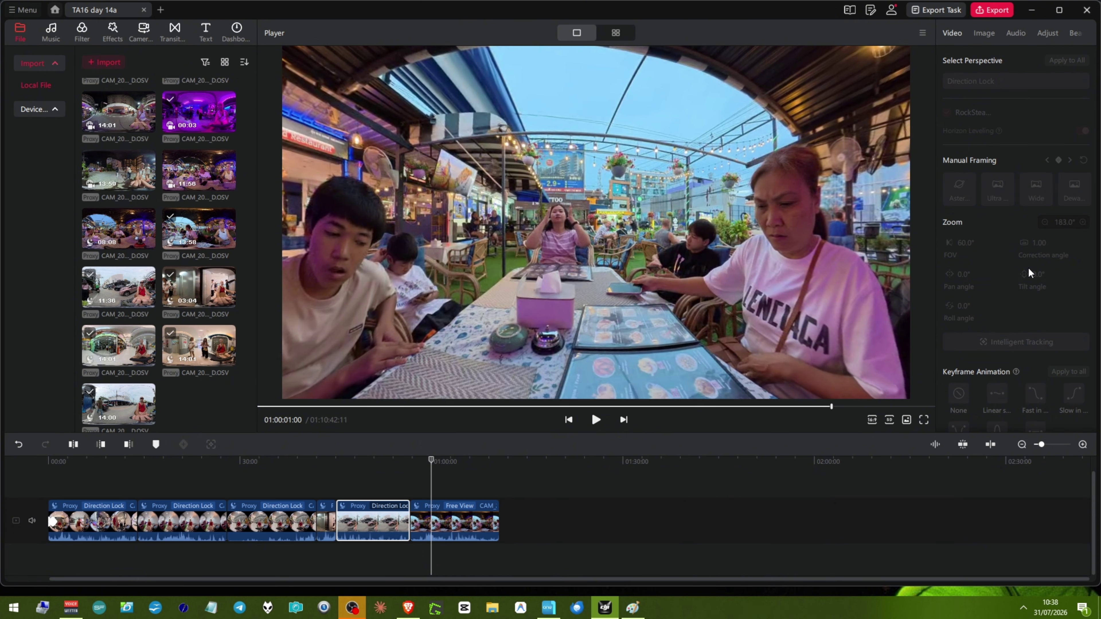
{"action": "left_click", "coordinate": [419, 535]}
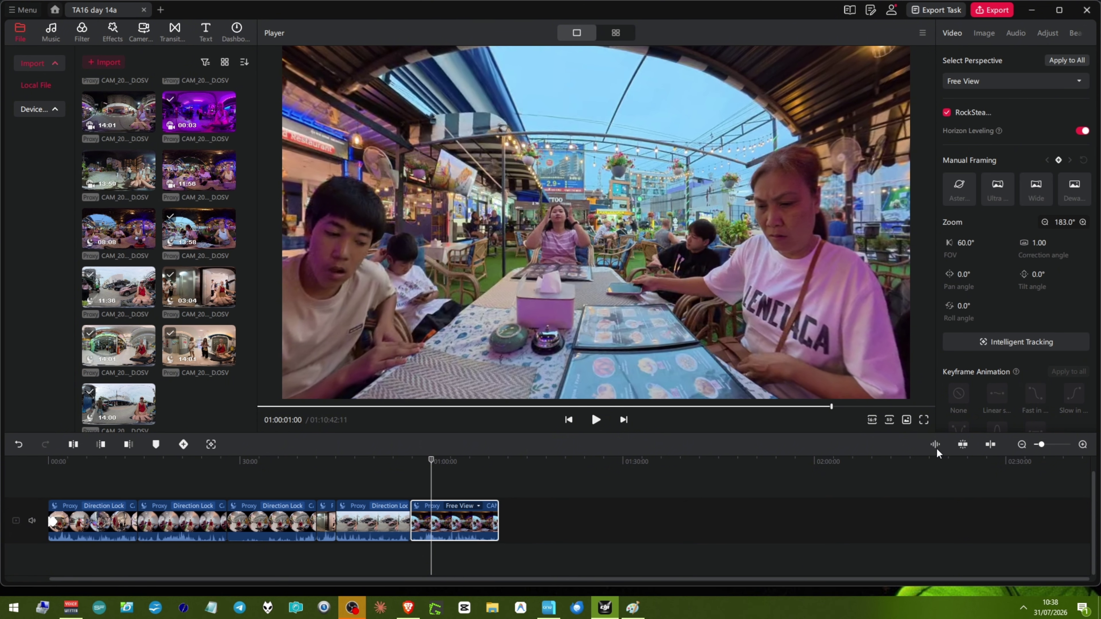
{"action": "left_click", "coordinate": [1004, 87]}
{"action": "left_click", "coordinate": [989, 126]}
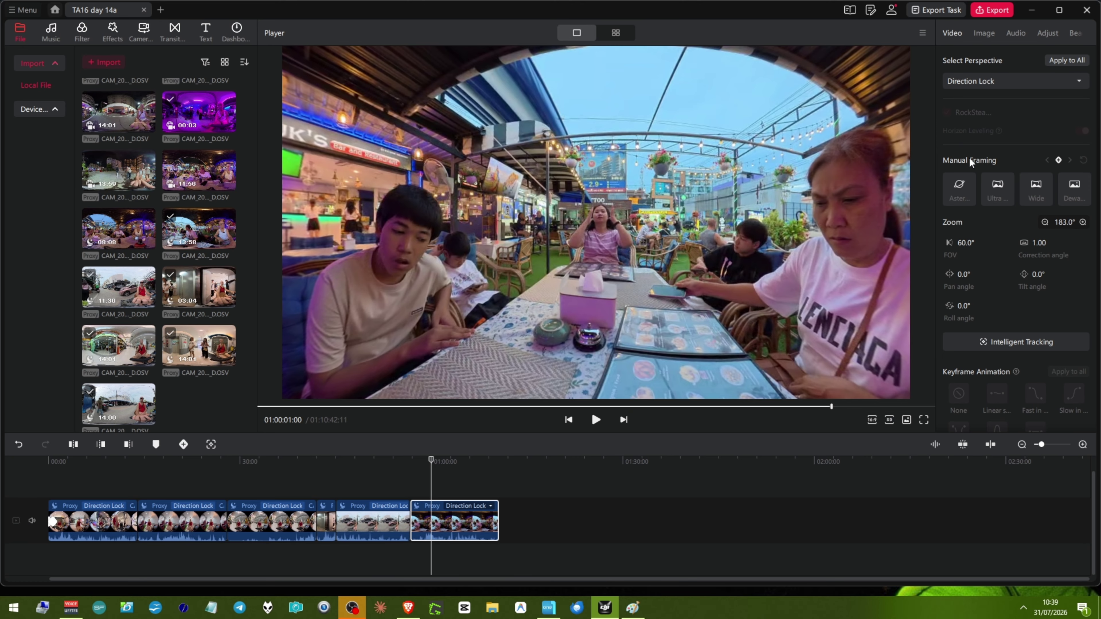
View the DJI account login page in the browser and return to DJI Studio without logging in.
{"action": "left_click", "coordinate": [891, 12]}
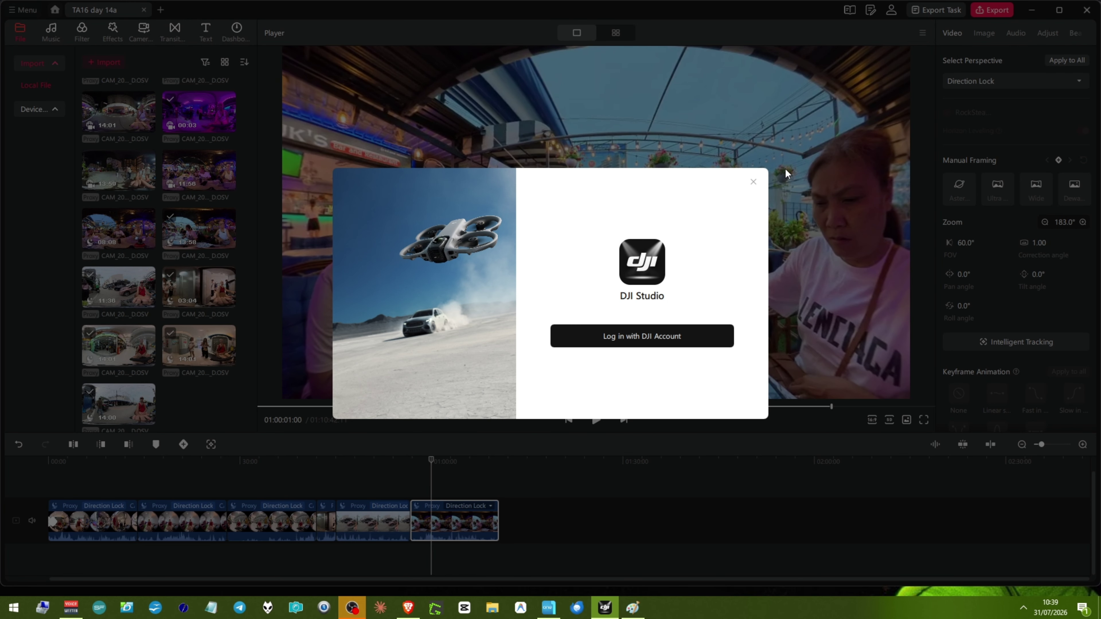
{"action": "left_click", "coordinate": [695, 335]}
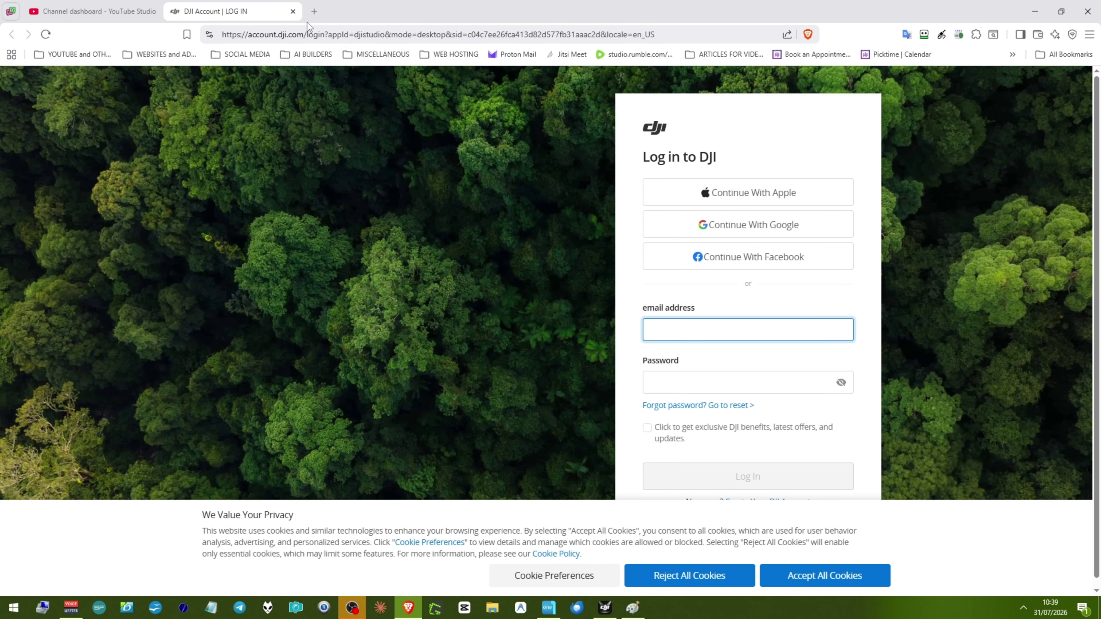
{"action": "left_click", "coordinate": [1035, 11]}
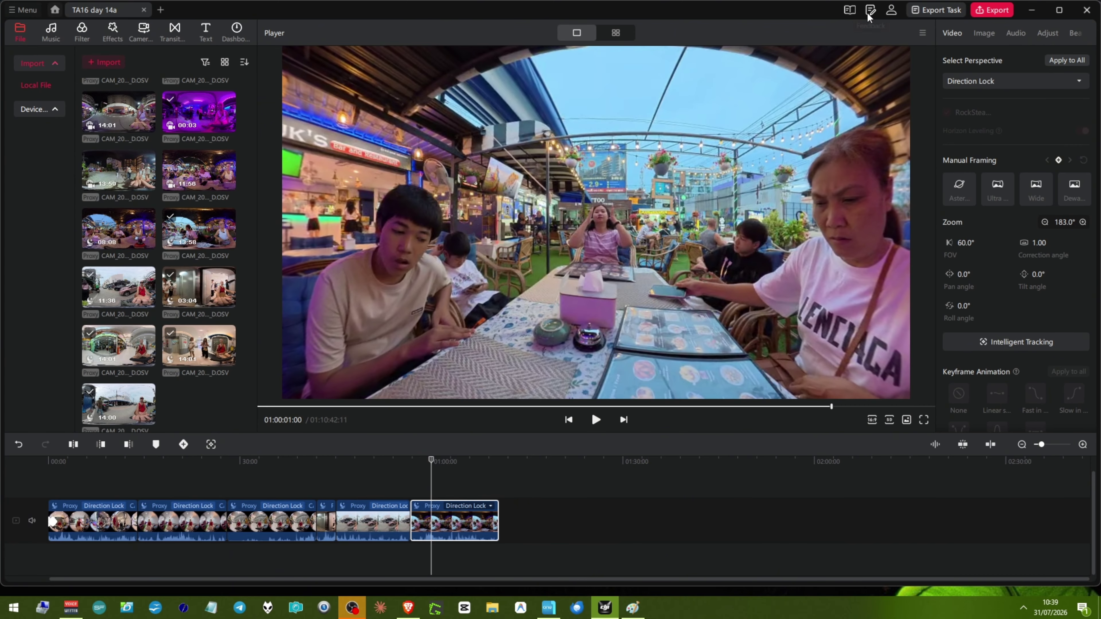
Open the online DJI video tutorials page, accept all cookies and look through the Avata 360 tutorials.
{"action": "left_click", "coordinate": [849, 16]}
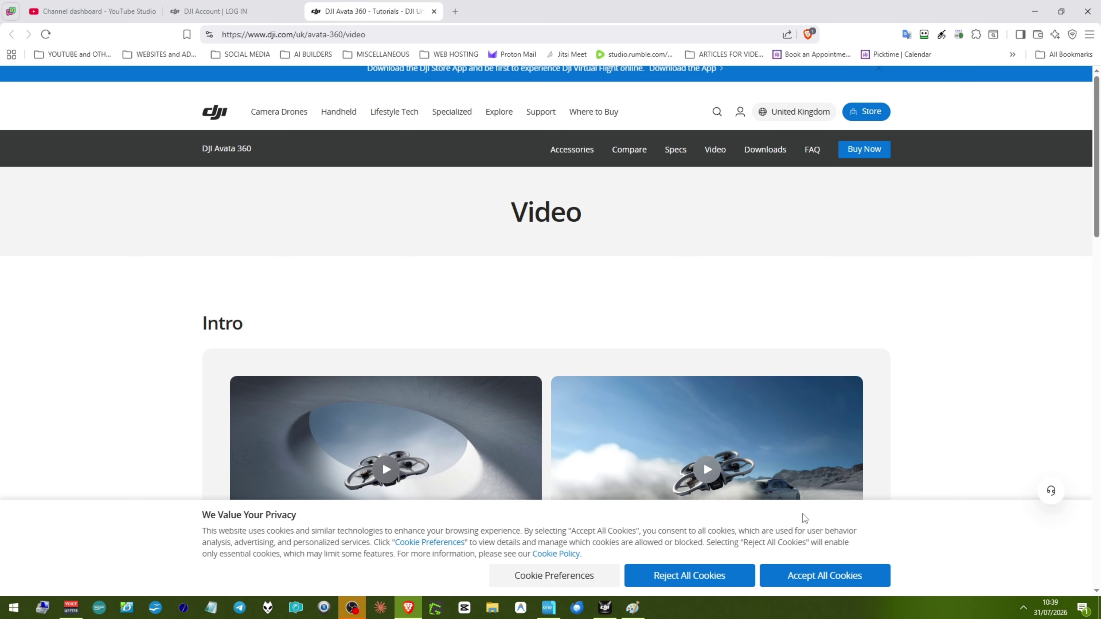
{"action": "left_click", "coordinate": [798, 572]}
{"action": "scroll", "coordinate": [756, 399], "scroll_direction": "down", "scroll_amount": 10}
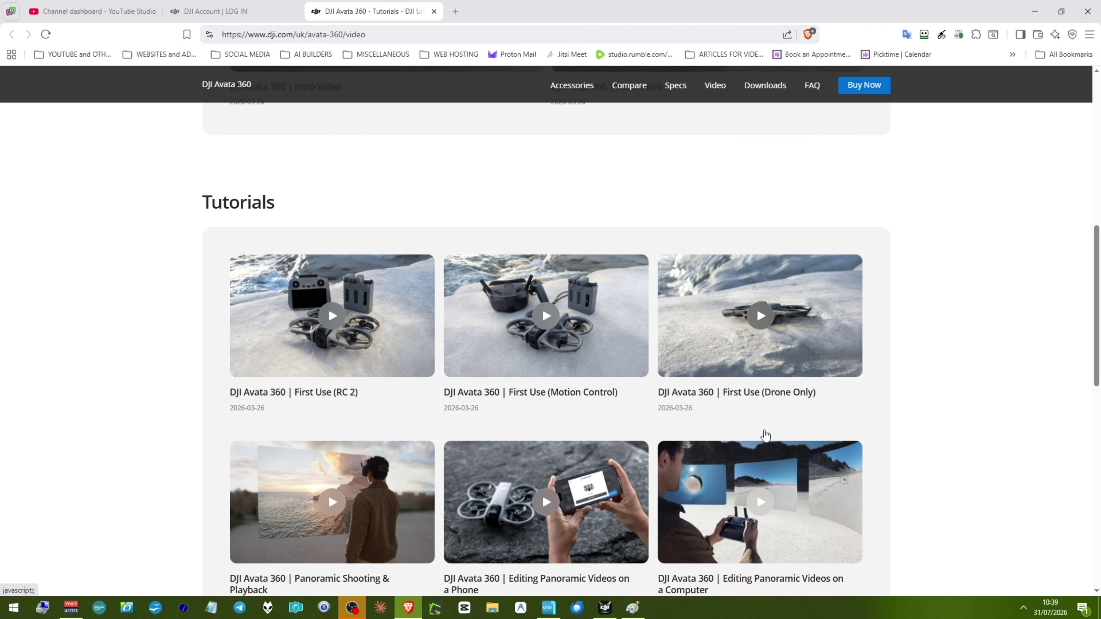
{"action": "scroll", "coordinate": [765, 434], "scroll_direction": "down", "scroll_amount": 8}
{"action": "scroll", "coordinate": [765, 435], "scroll_direction": "up", "scroll_amount": 6}
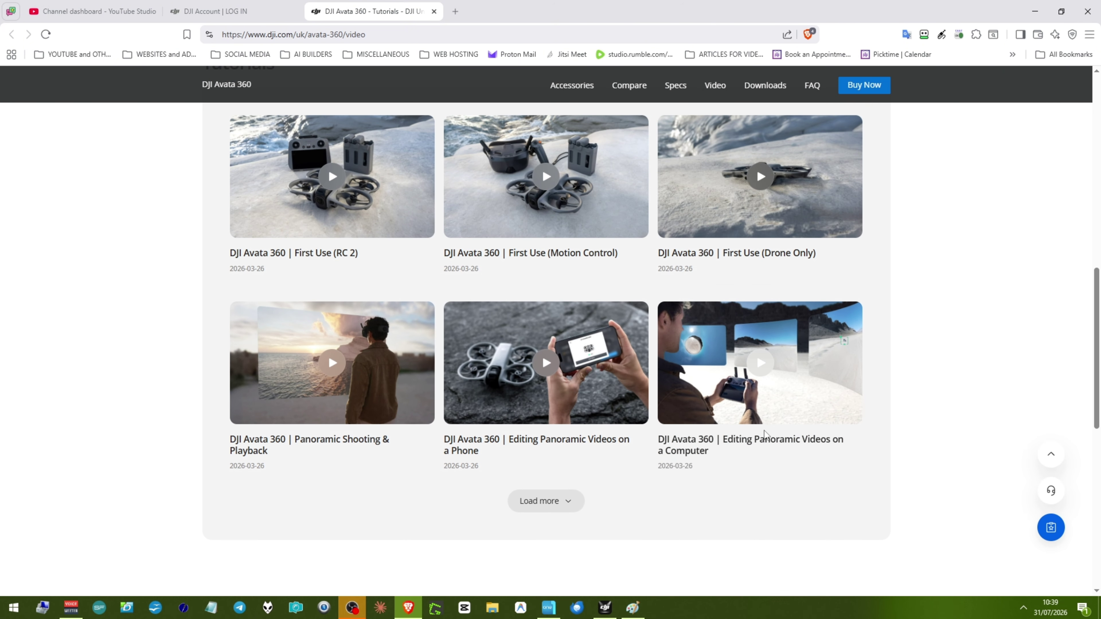
{"action": "scroll", "coordinate": [764, 434], "scroll_direction": "up", "scroll_amount": 3}
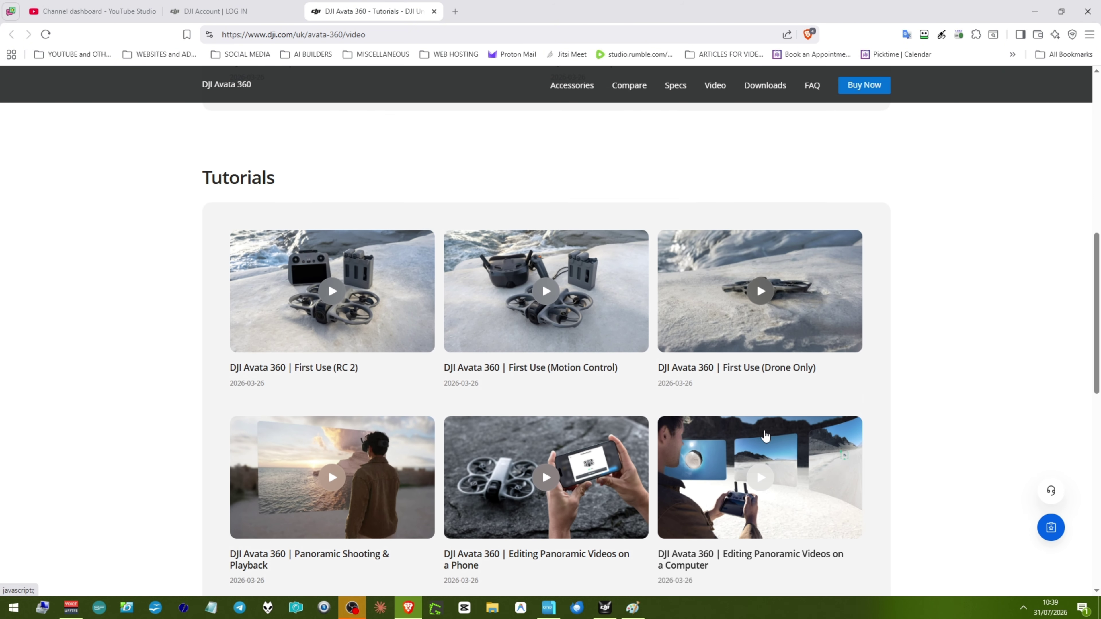
{"action": "scroll", "coordinate": [765, 435], "scroll_direction": "down", "scroll_amount": 3}
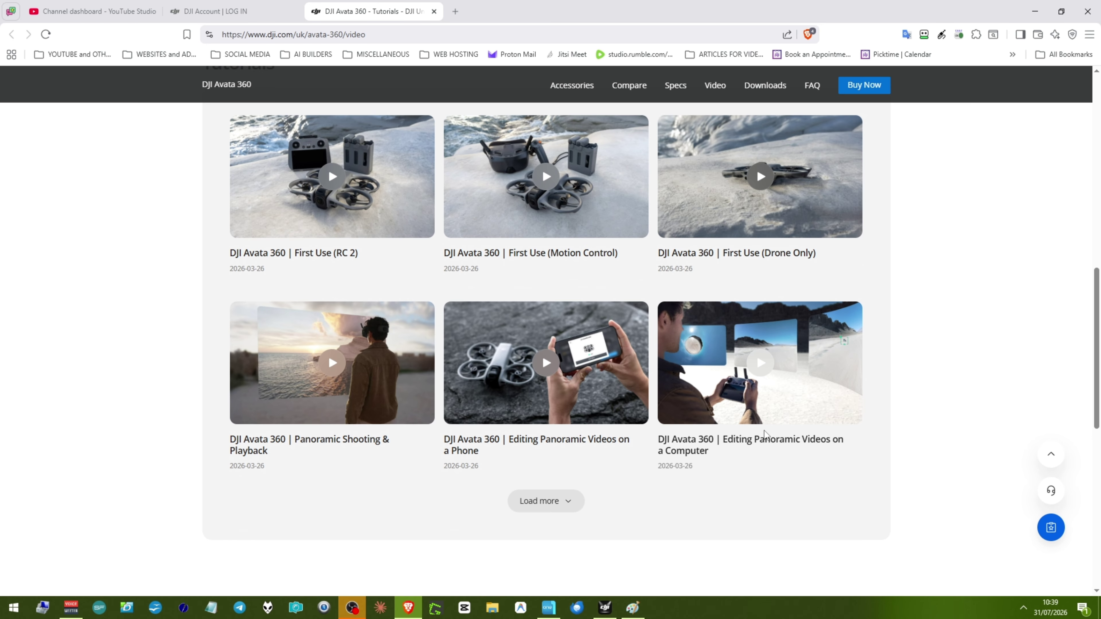
{"action": "scroll", "coordinate": [765, 434], "scroll_direction": "down", "scroll_amount": 5}
{"action": "scroll", "coordinate": [766, 435], "scroll_direction": "up", "scroll_amount": 3}
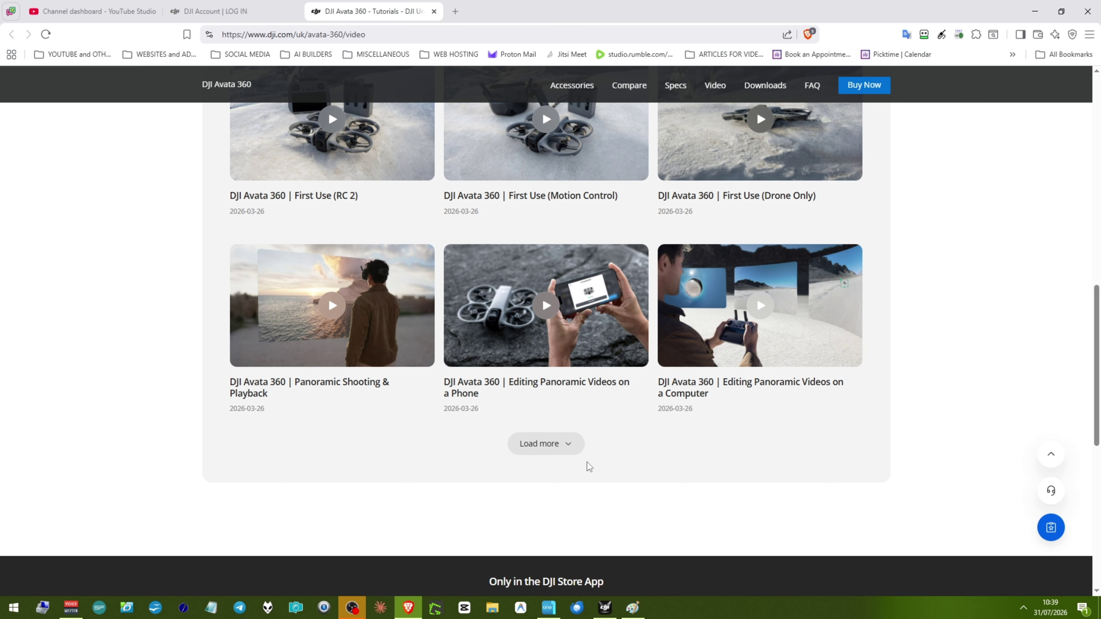
Load more Avata 360 tutorials, look through the rest of the page and return to DJI Studio.
{"action": "left_click", "coordinate": [567, 446]}
{"action": "scroll", "coordinate": [566, 459], "scroll_direction": "down", "scroll_amount": 1}
{"action": "scroll", "coordinate": [566, 458], "scroll_direction": "down", "scroll_amount": 6}
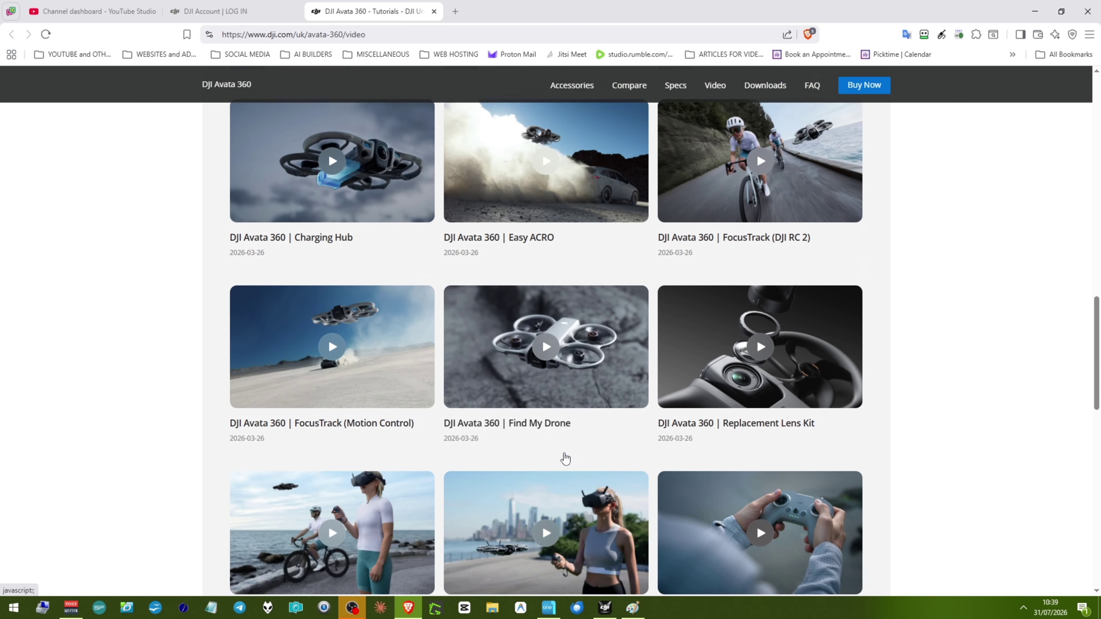
{"action": "scroll", "coordinate": [565, 459], "scroll_direction": "down", "scroll_amount": 3}
{"action": "scroll", "coordinate": [565, 459], "scroll_direction": "down", "scroll_amount": 2}
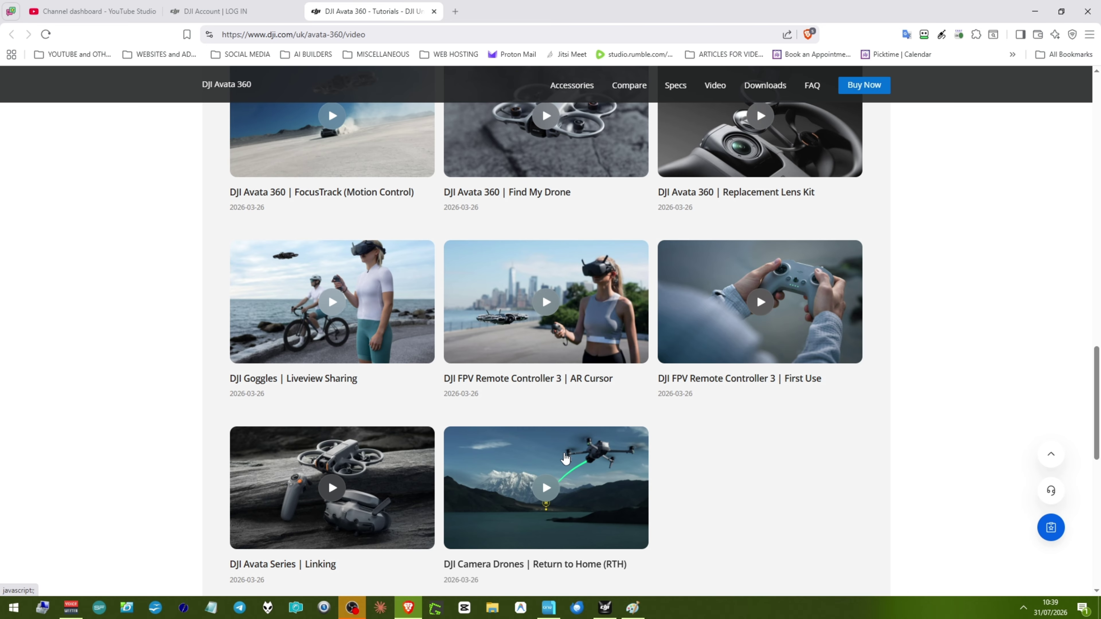
{"action": "scroll", "coordinate": [566, 458], "scroll_direction": "down", "scroll_amount": 3}
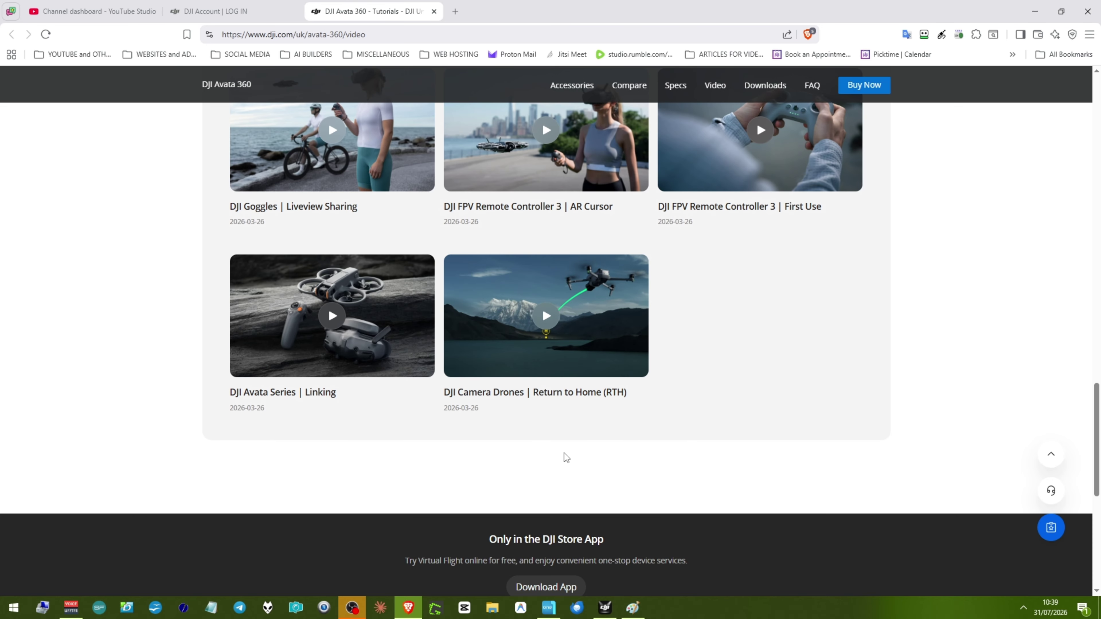
{"action": "scroll", "coordinate": [564, 453], "scroll_direction": "down", "scroll_amount": 7}
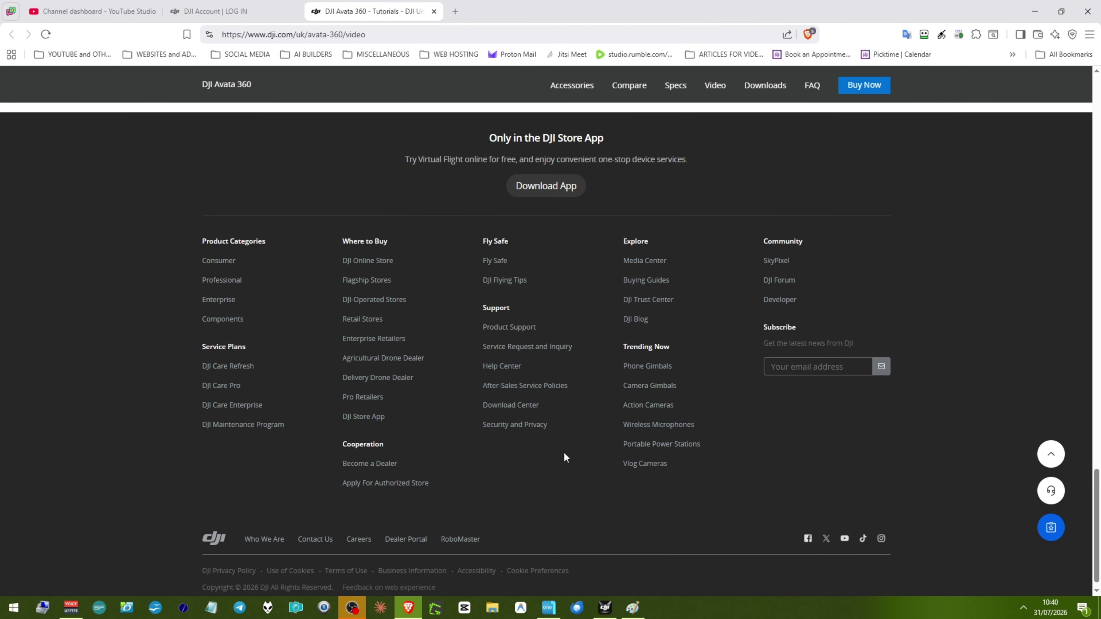
{"action": "scroll", "coordinate": [564, 457], "scroll_direction": "up", "scroll_amount": 9}
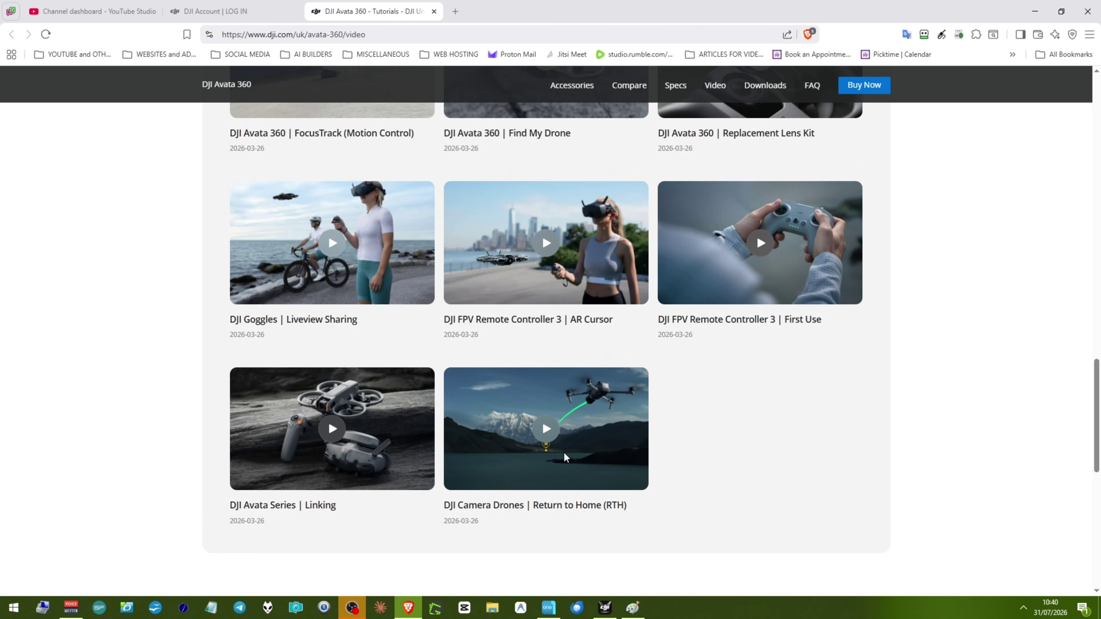
{"action": "scroll", "coordinate": [565, 457], "scroll_direction": "up", "scroll_amount": 15}
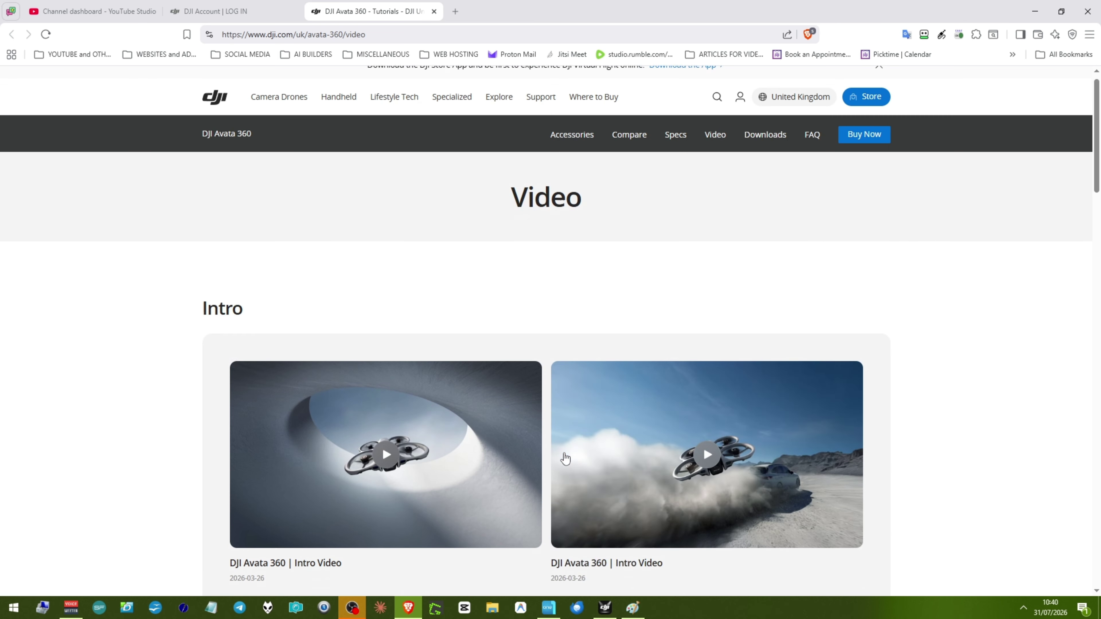
{"action": "scroll", "coordinate": [565, 458], "scroll_direction": "up", "scroll_amount": 1}
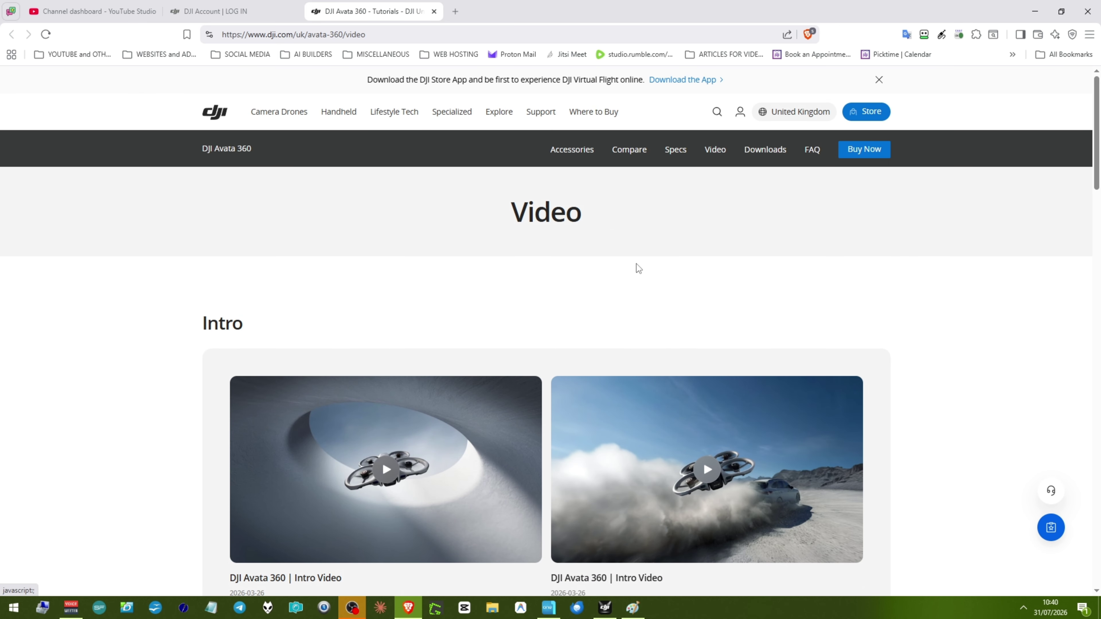
{"action": "left_click", "coordinate": [1041, 13]}
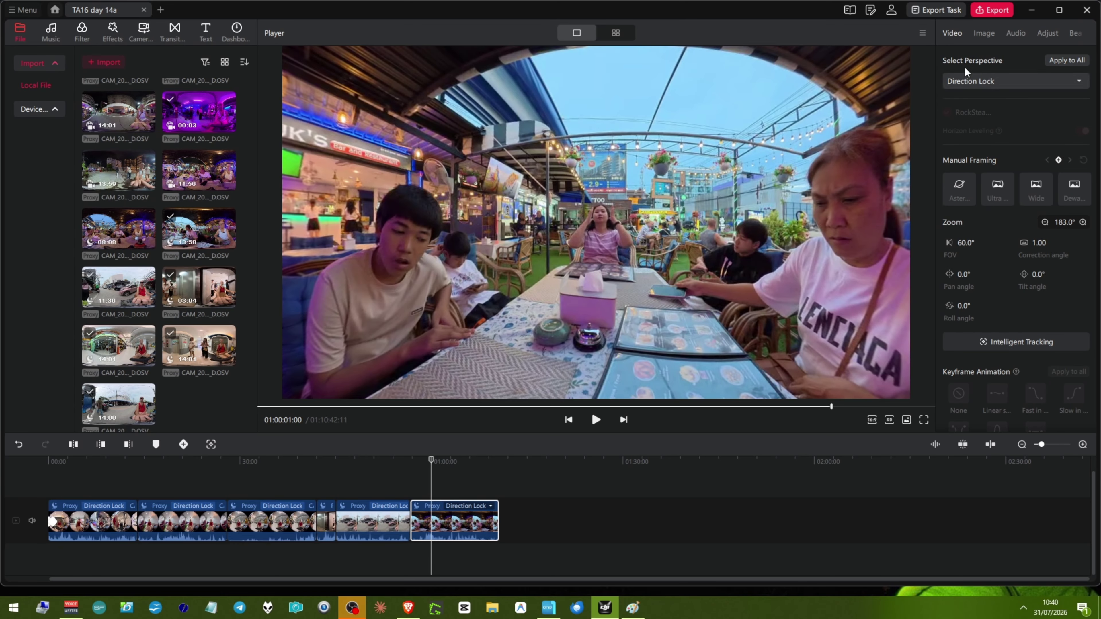
Review the export settings for the full timeline and close them without exporting.
{"action": "left_click", "coordinate": [980, 13]}
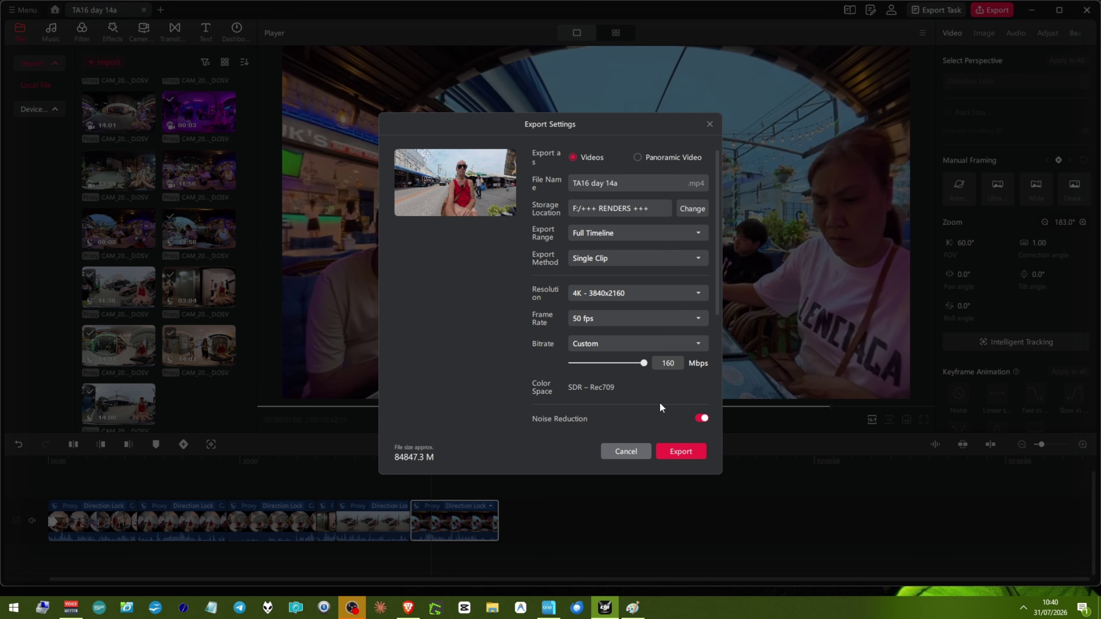
{"action": "left_click", "coordinate": [710, 124]}
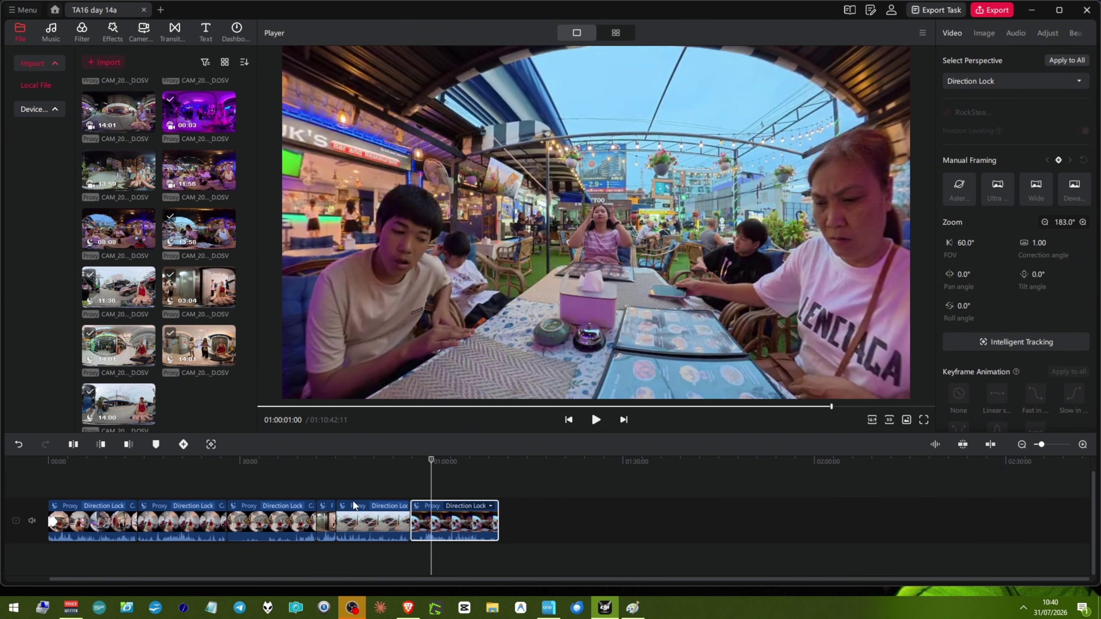
Check the last clip at 00:59:07:02, and view the DJI account login prompt without logging in.
{"action": "left_click", "coordinate": [426, 488]}
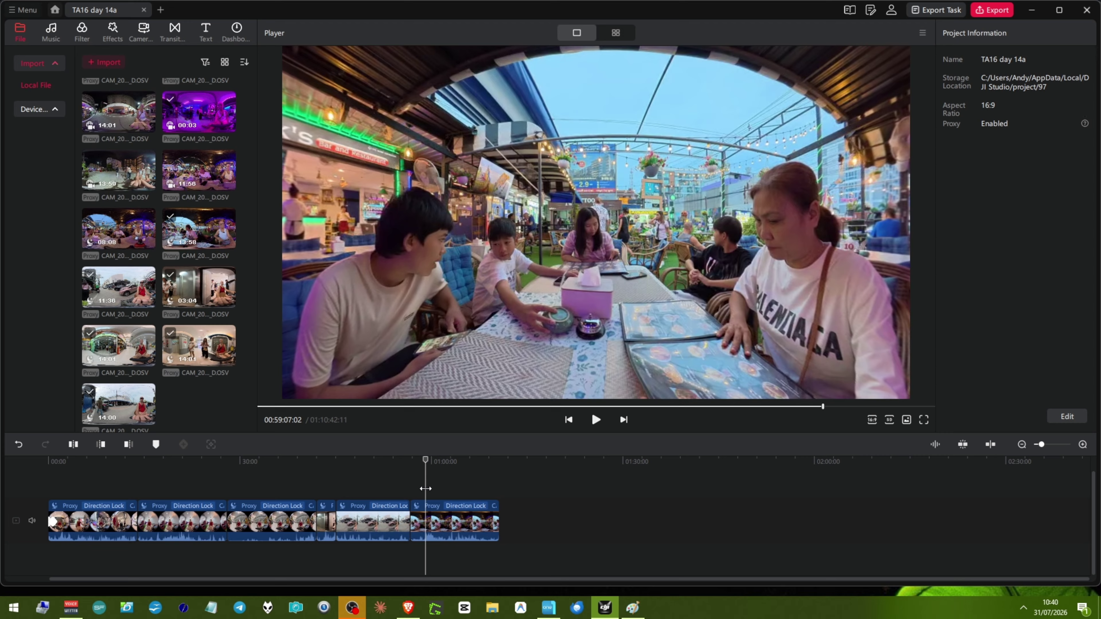
{"action": "left_click", "coordinate": [423, 507]}
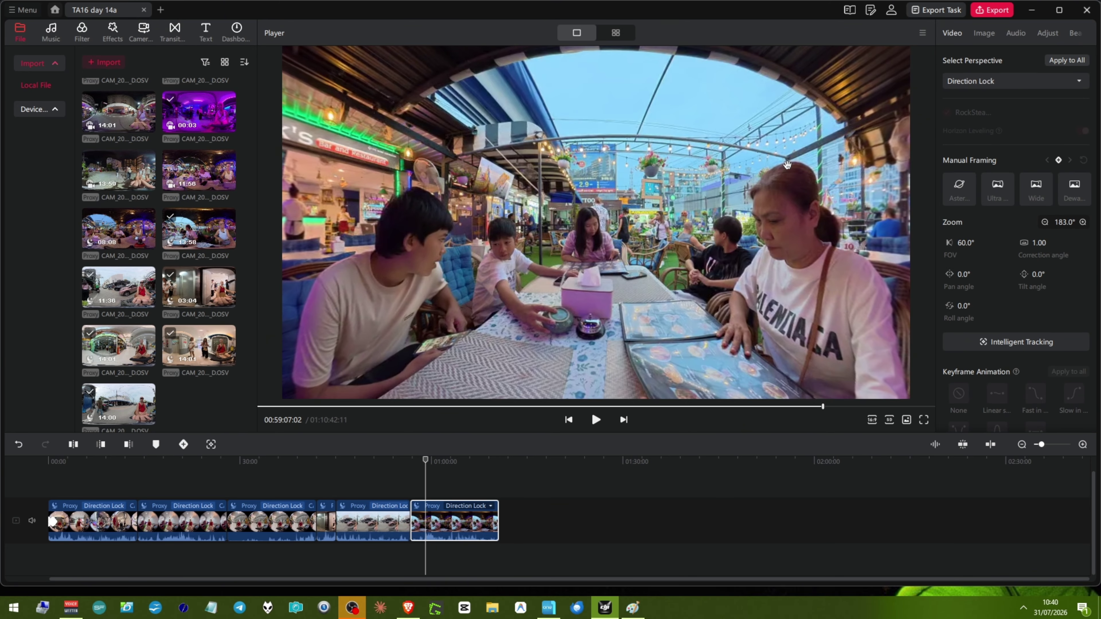
{"action": "left_click", "coordinate": [892, 12]}
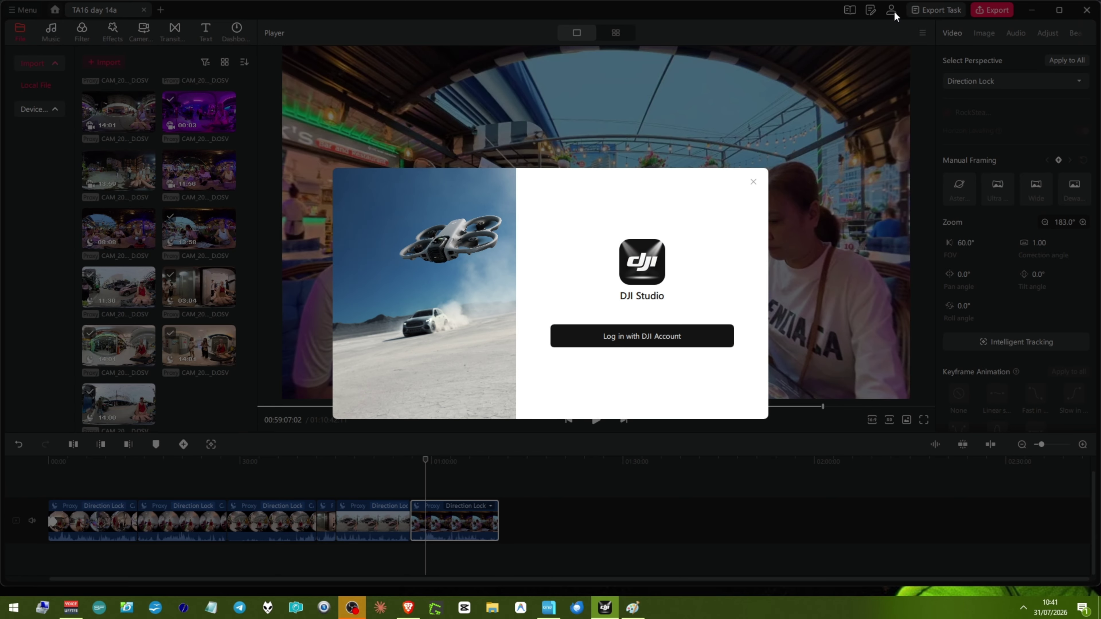
{"action": "left_click", "coordinate": [753, 183]}
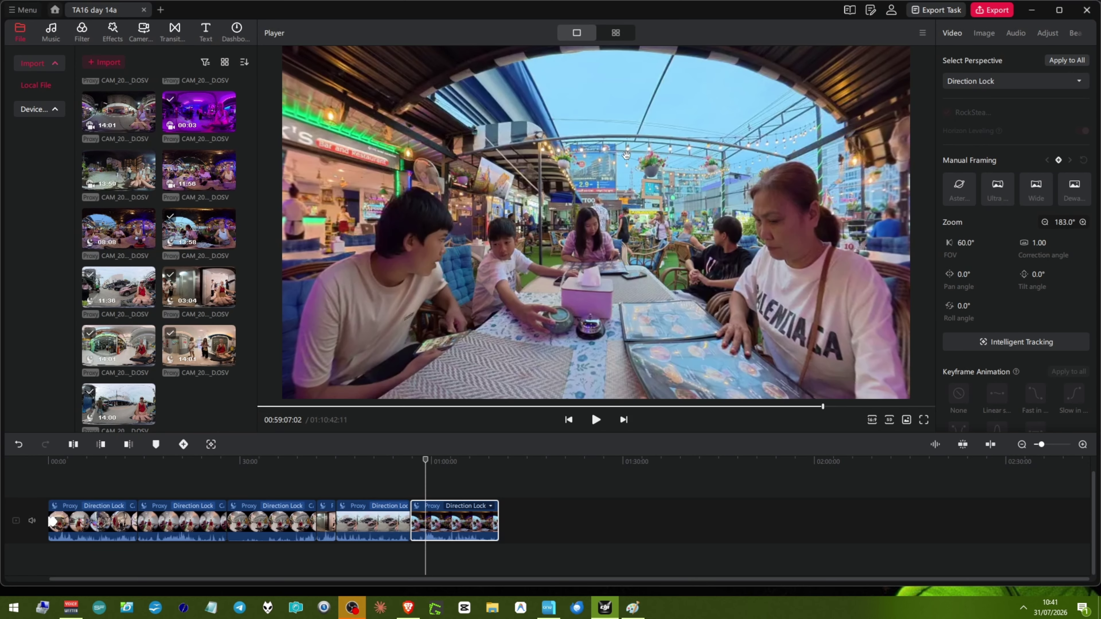
View the first two pages of the Quick Guide, exit the tutorial and close its project.
{"action": "left_click", "coordinate": [23, 11]}
{"action": "mouse_move", "coordinate": [38, 107]}
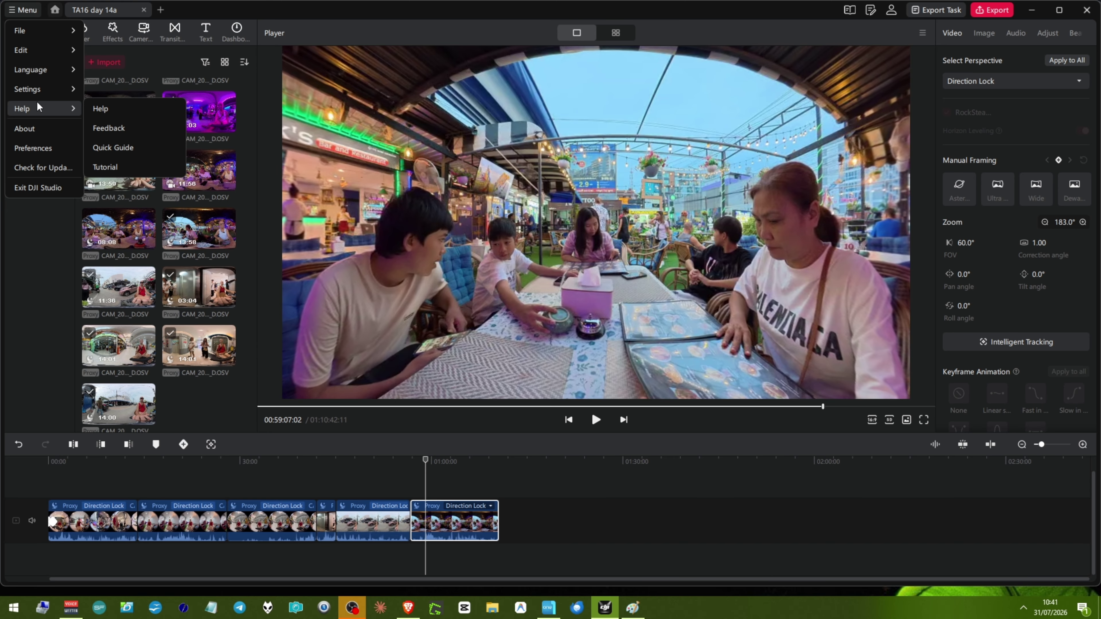
{"action": "left_click", "coordinate": [114, 146]}
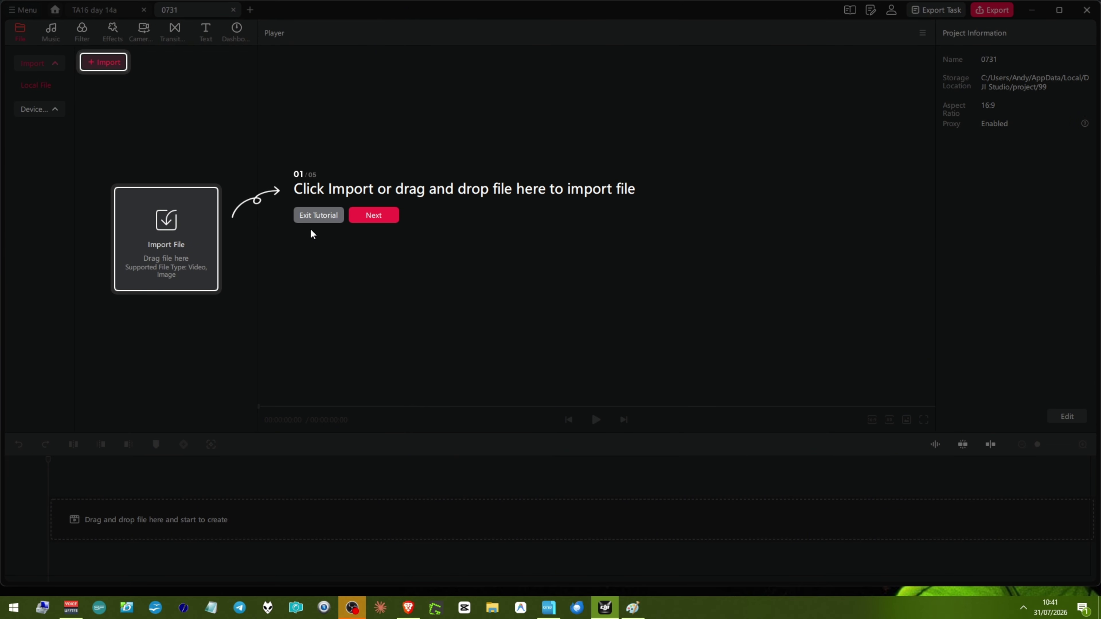
{"action": "left_click", "coordinate": [367, 214]}
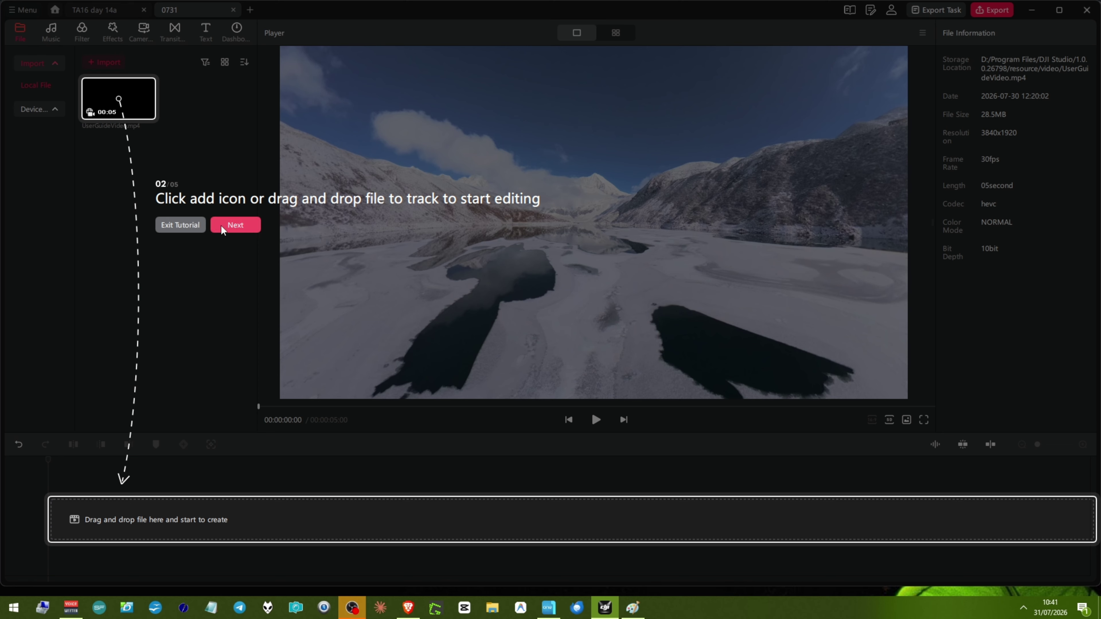
{"action": "left_click", "coordinate": [193, 233]}
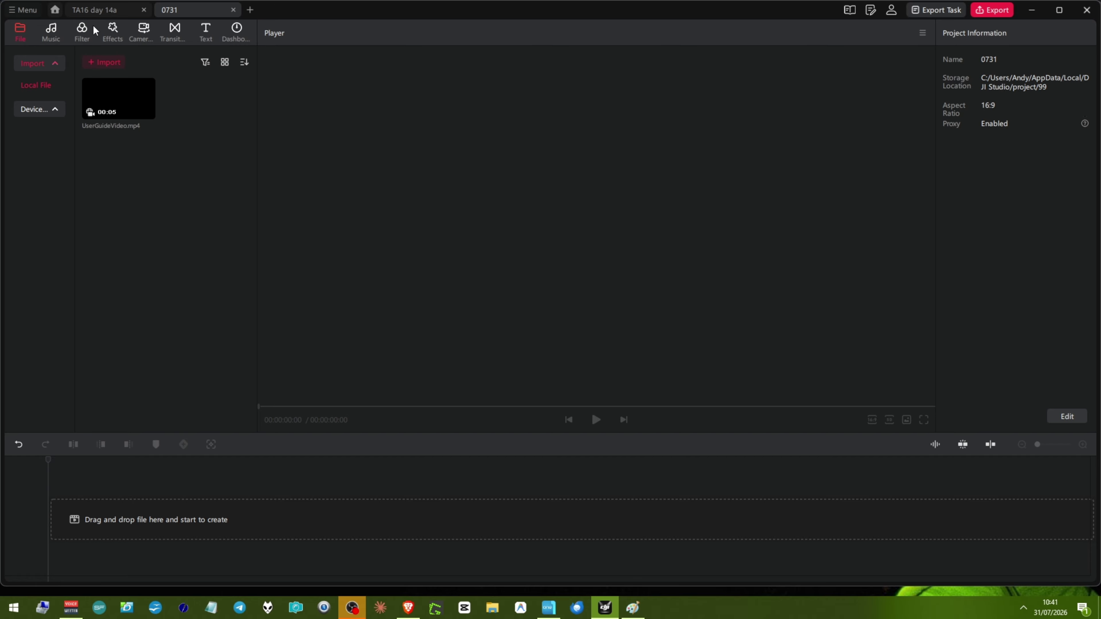
{"action": "left_click", "coordinate": [233, 10]}
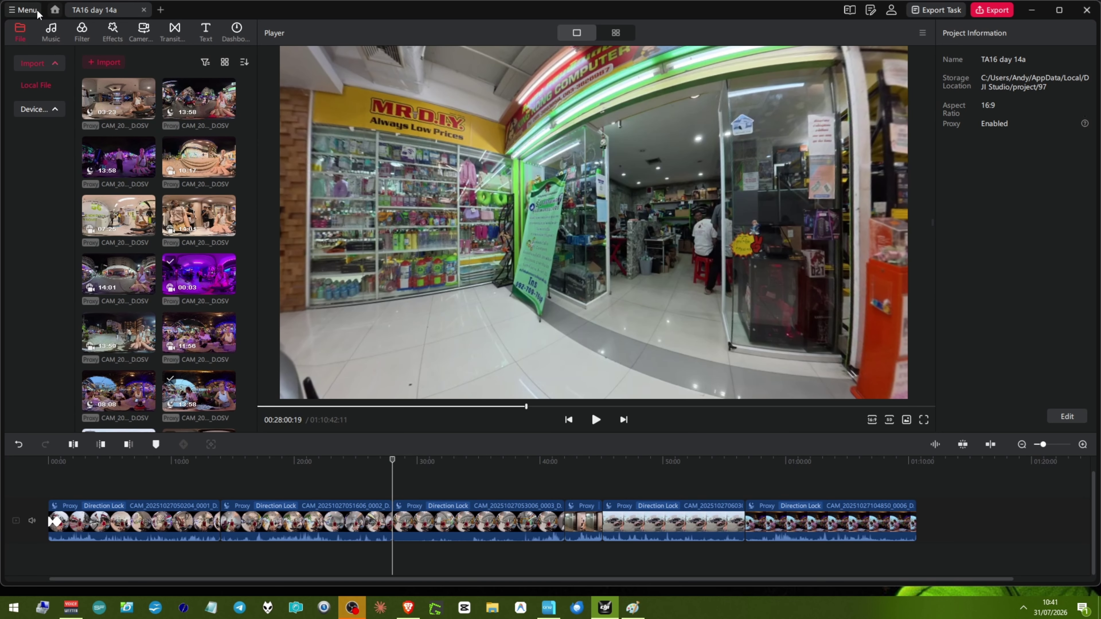
Look past the help options, open the preferences, and review the import and storage settings.
{"action": "left_click", "coordinate": [37, 10]}
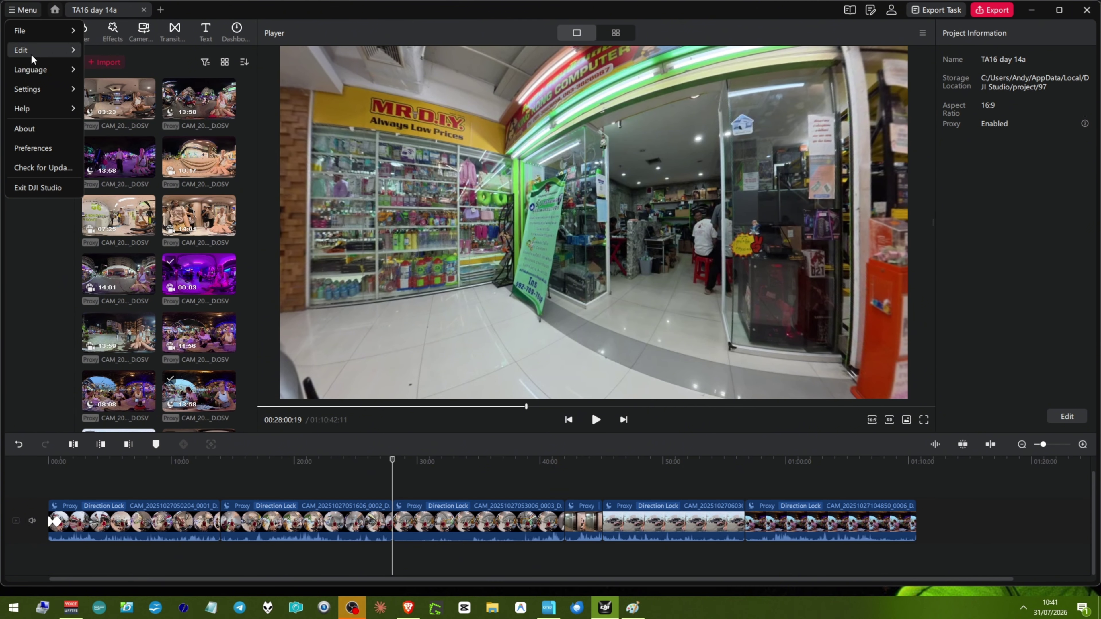
{"action": "mouse_move", "coordinate": [29, 110]}
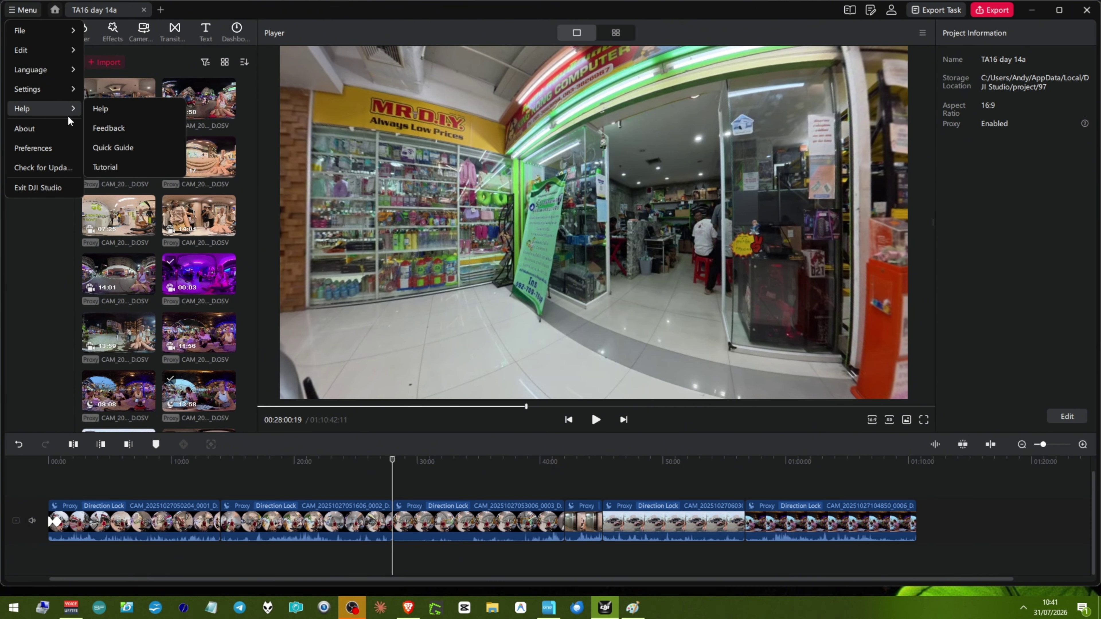
{"action": "left_click", "coordinate": [55, 149]}
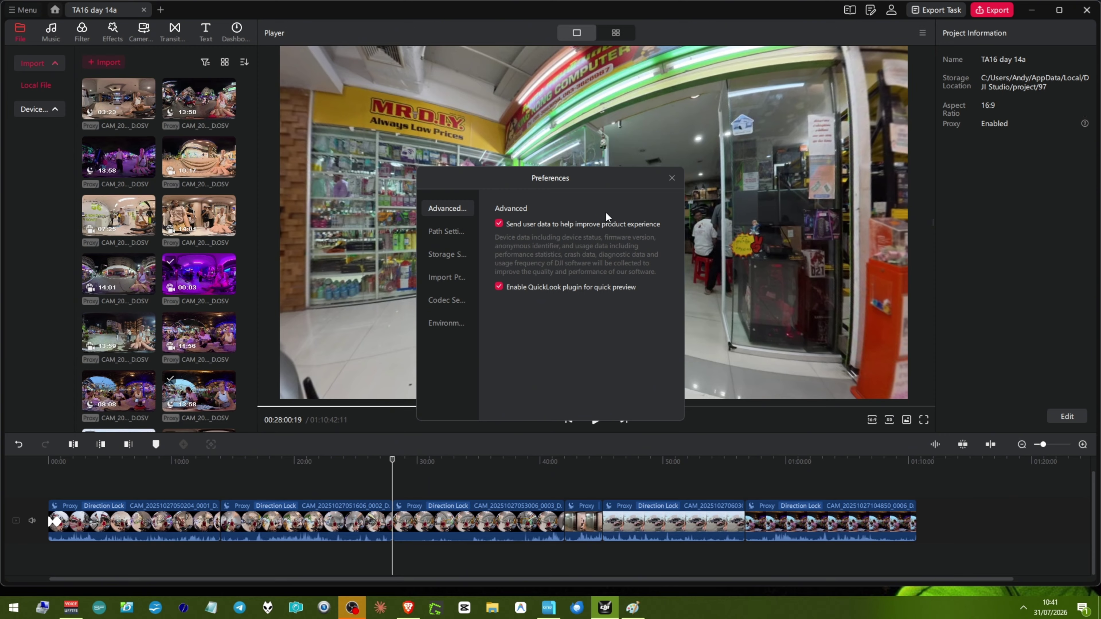
{"action": "left_click", "coordinate": [448, 255]}
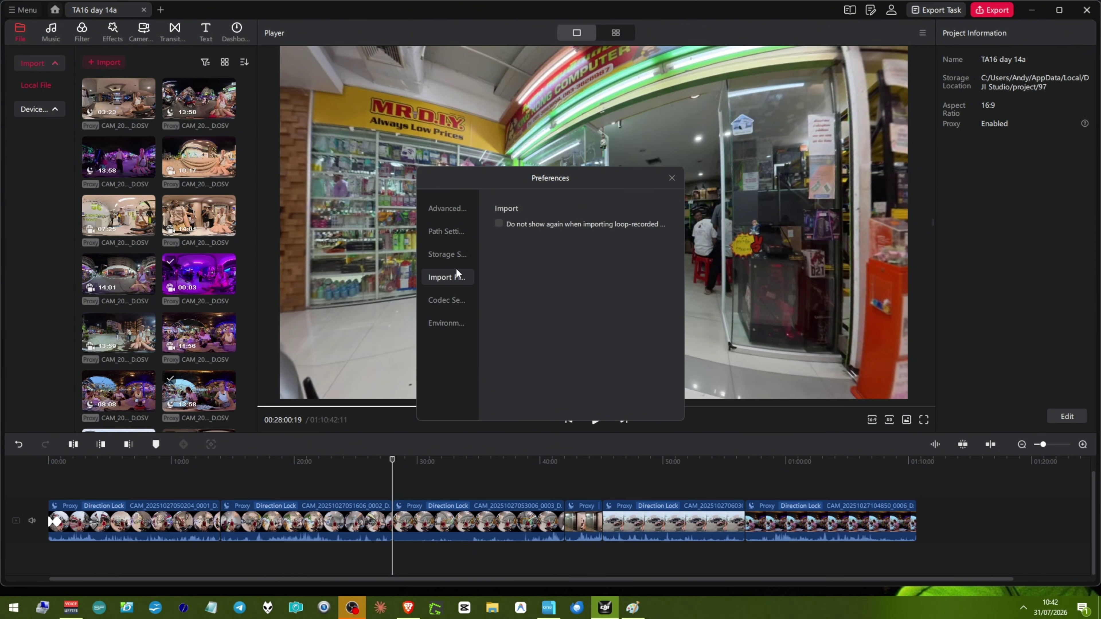
{"action": "left_click", "coordinate": [458, 255]}
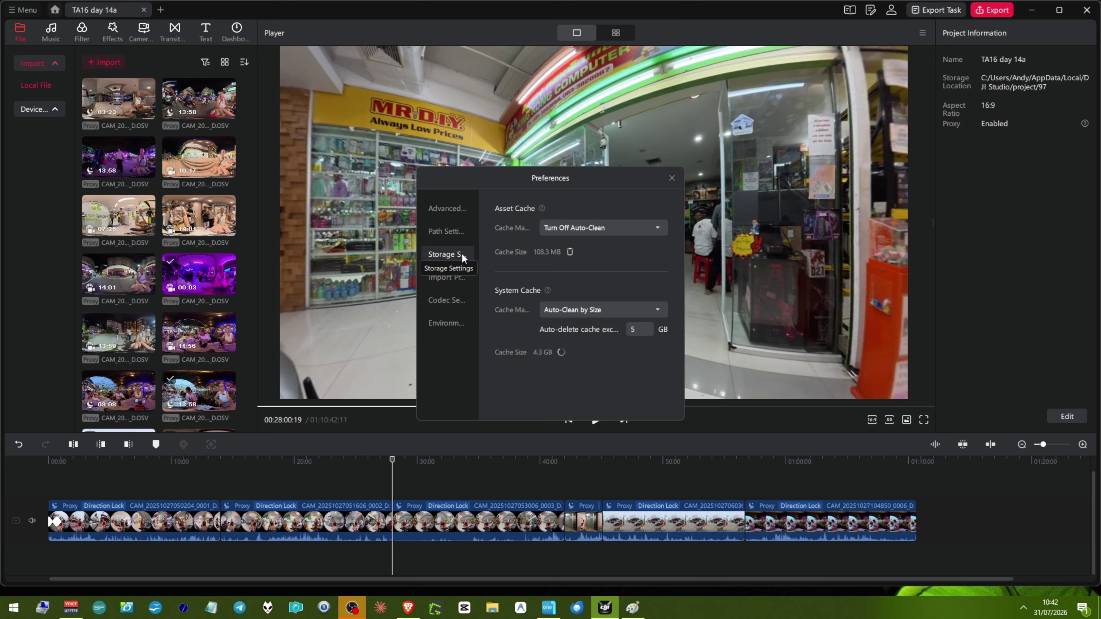
Set the asset cache management to Auto-Clean by Size with a 5 GB limit, and check the system cache's cleaning options without changing them.
{"action": "left_click", "coordinate": [564, 230]}
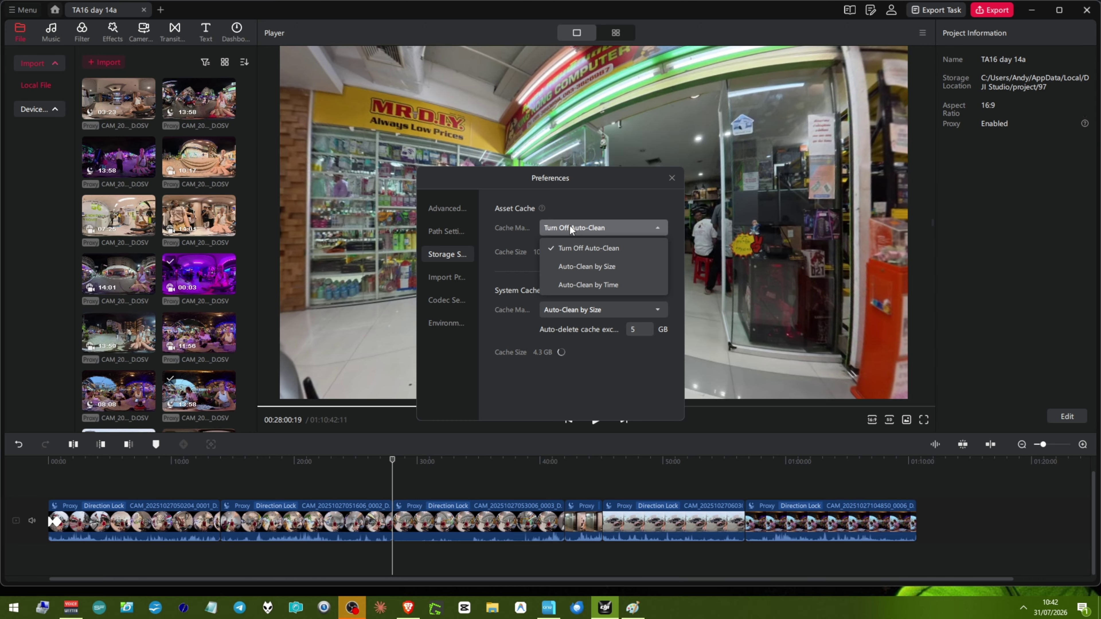
{"action": "left_click", "coordinate": [570, 268]}
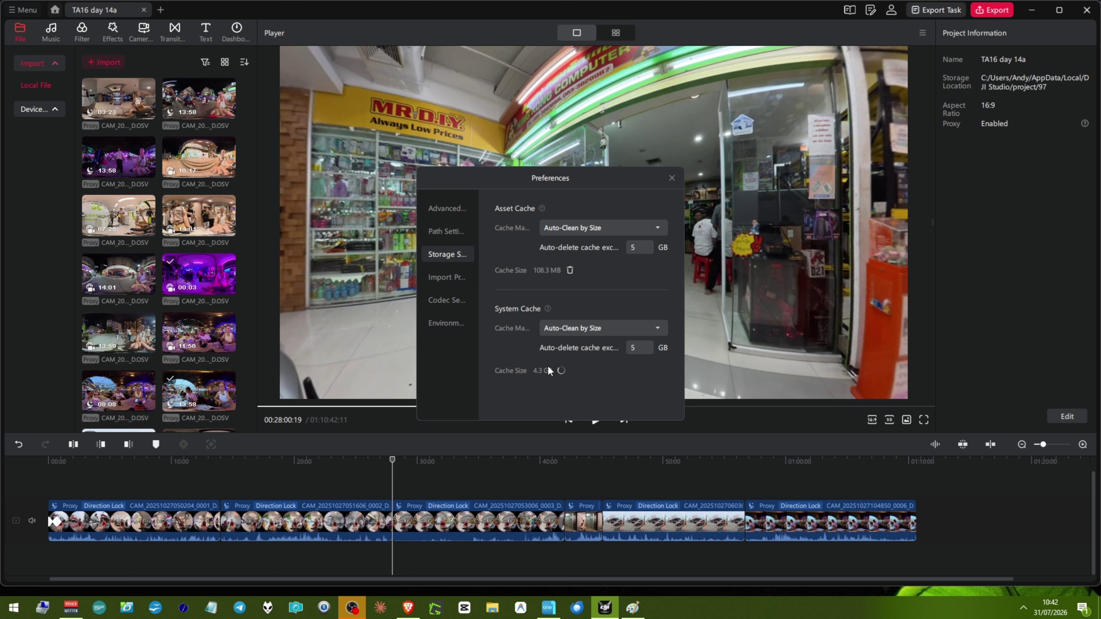
{"action": "left_click", "coordinate": [572, 328]}
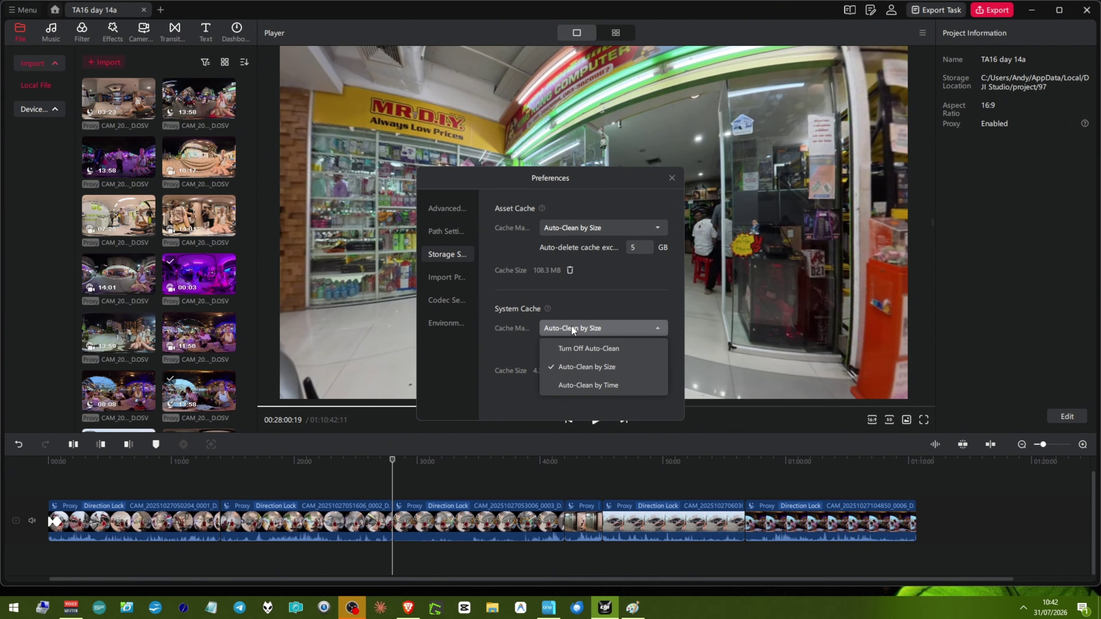
{"action": "left_click", "coordinate": [502, 339]}
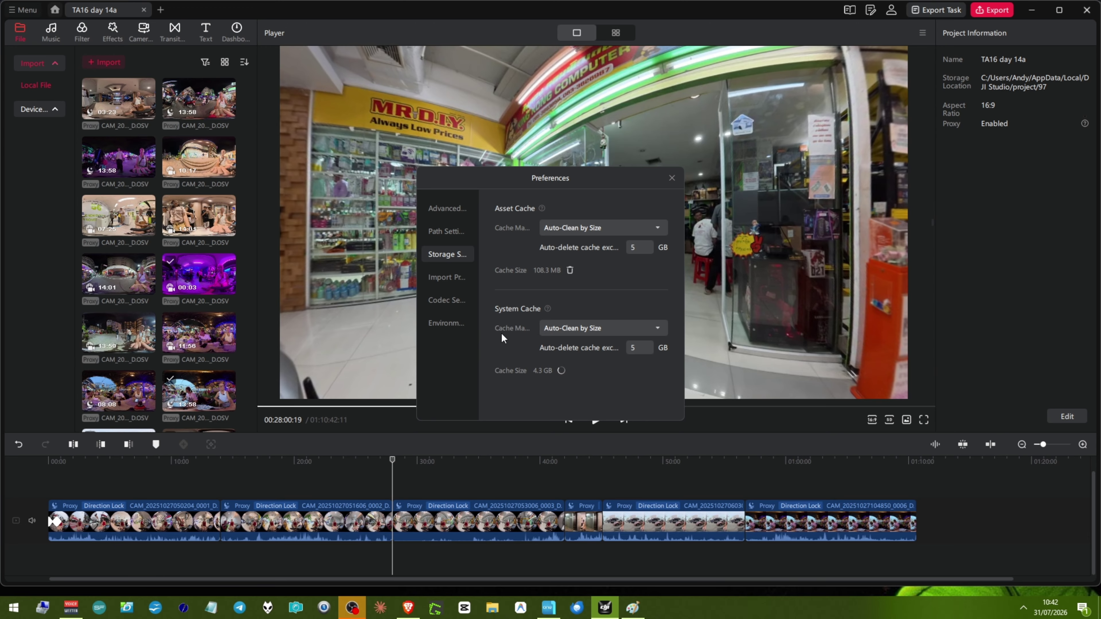
Review the keyboard shortcuts for Player, Editing and Other in the Premiere Pro scheme, and close them without saving.
{"action": "left_click", "coordinate": [22, 10]}
{"action": "mouse_move", "coordinate": [61, 88]}
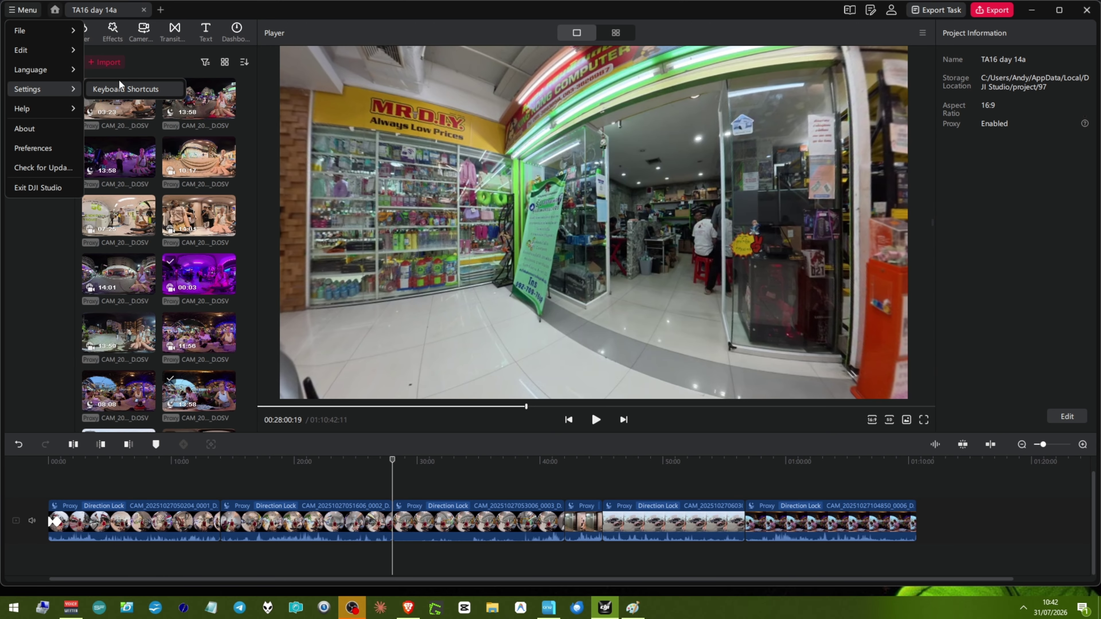
{"action": "left_click", "coordinate": [121, 88]}
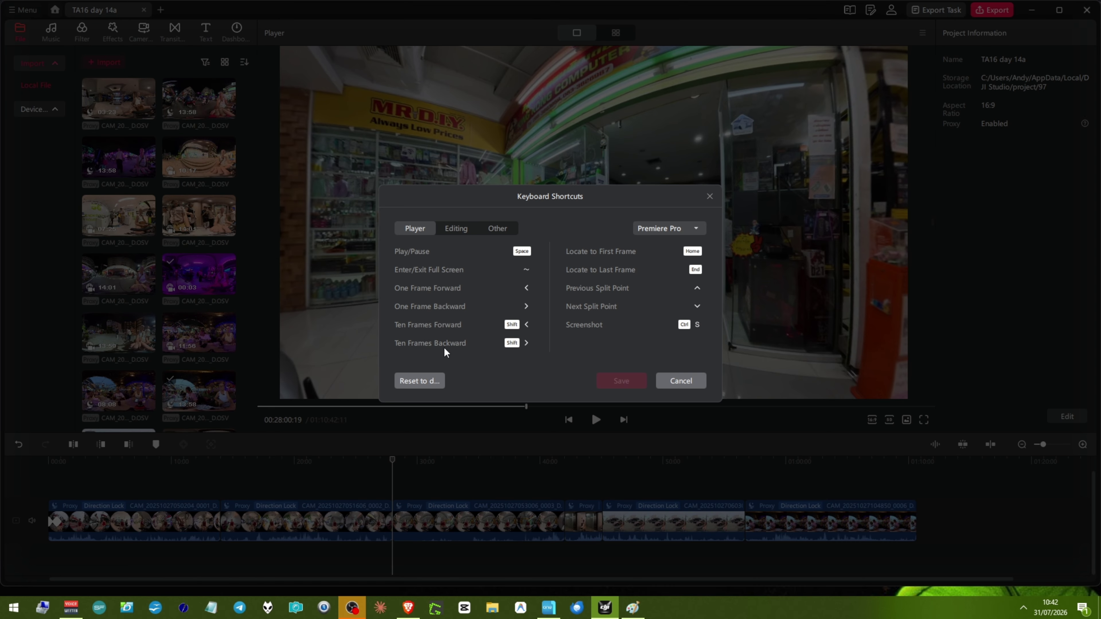
{"action": "left_click", "coordinate": [449, 227]}
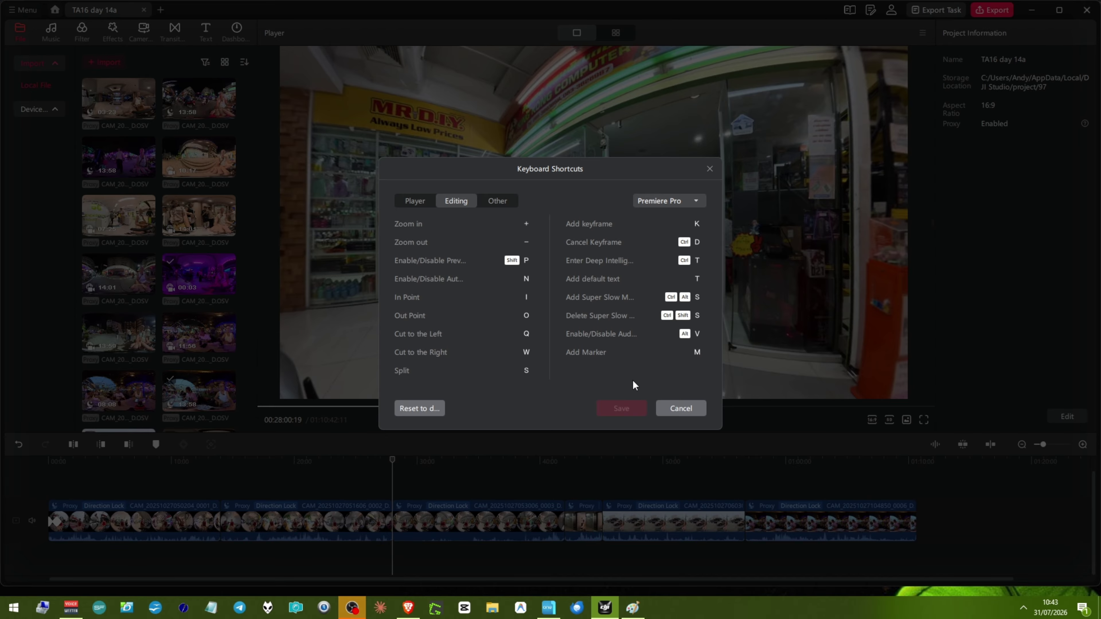
{"action": "left_click", "coordinate": [494, 207]}
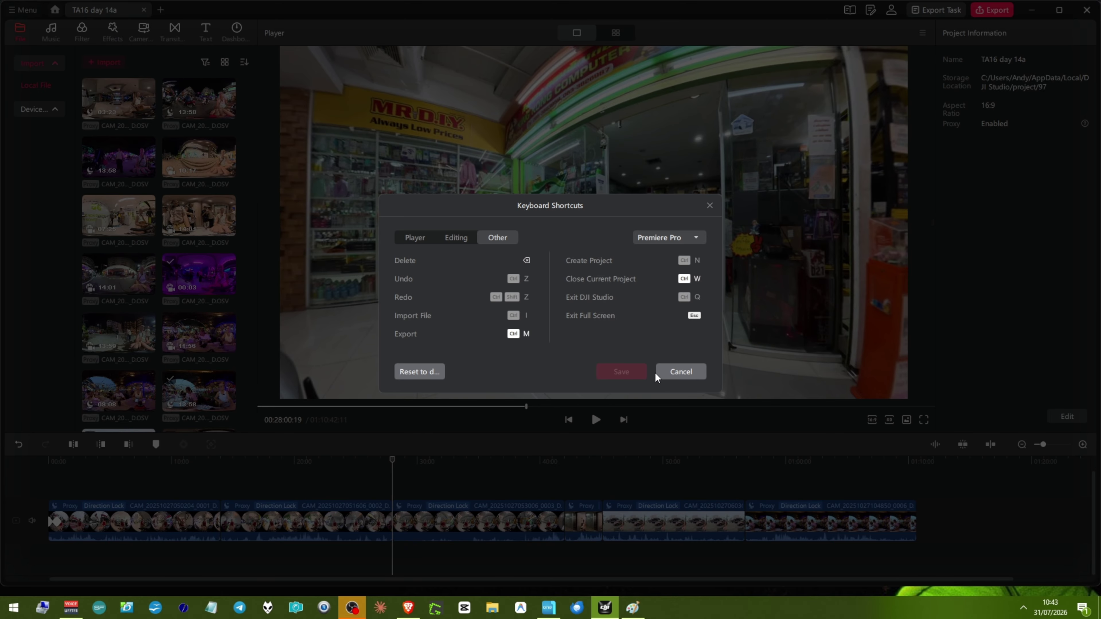
{"action": "left_click", "coordinate": [664, 374]}
Add a timeline marker at 00:31:24:12, play briefly past it, return to it and delete it.
{"action": "left_click", "coordinate": [433, 481]}
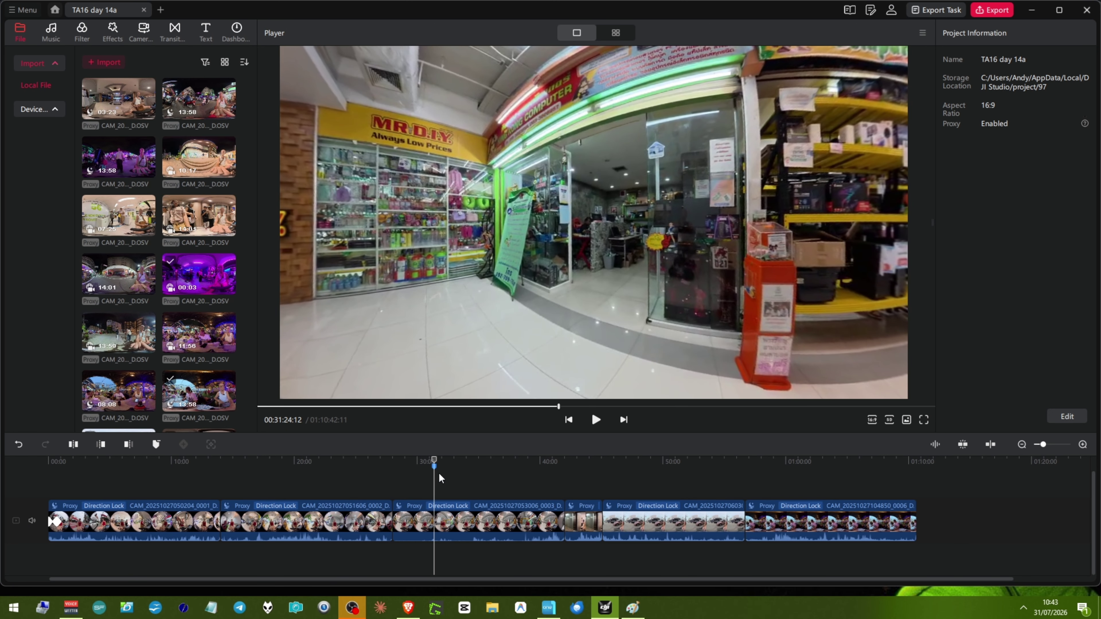
{"action": "key", "text": "space"}
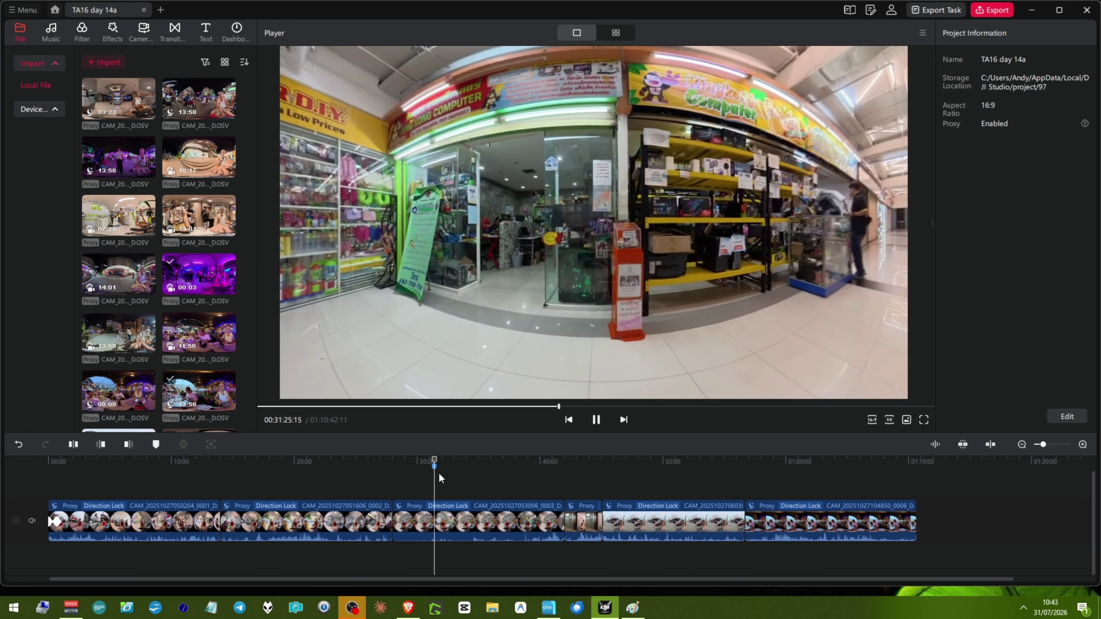
{"action": "key", "text": "space"}
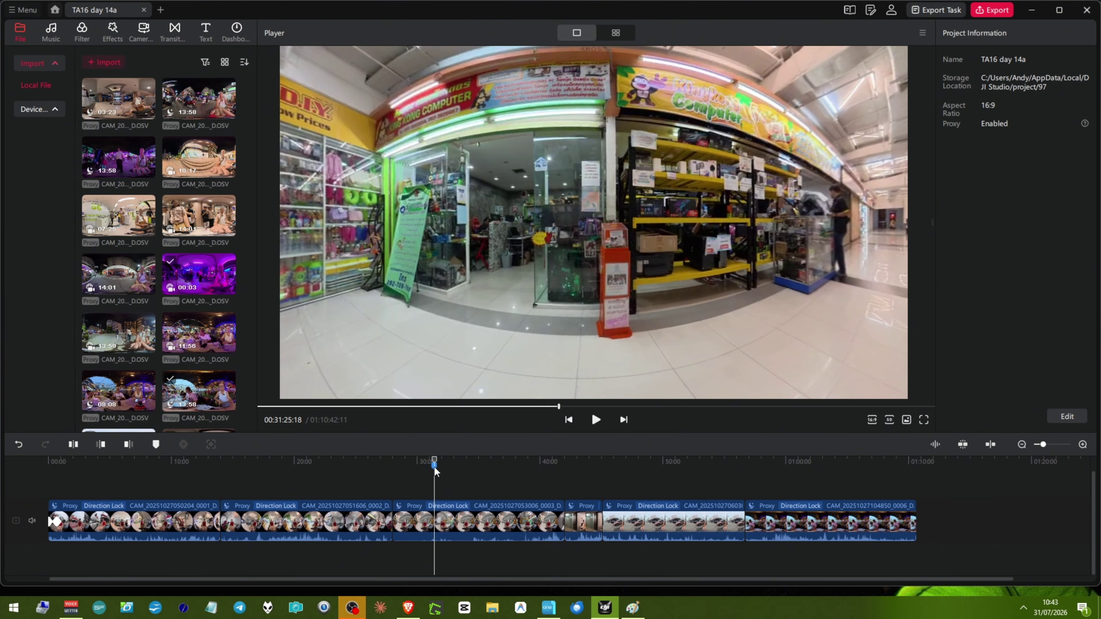
{"action": "left_click", "coordinate": [434, 466]}
{"action": "left_click", "coordinate": [160, 445]}
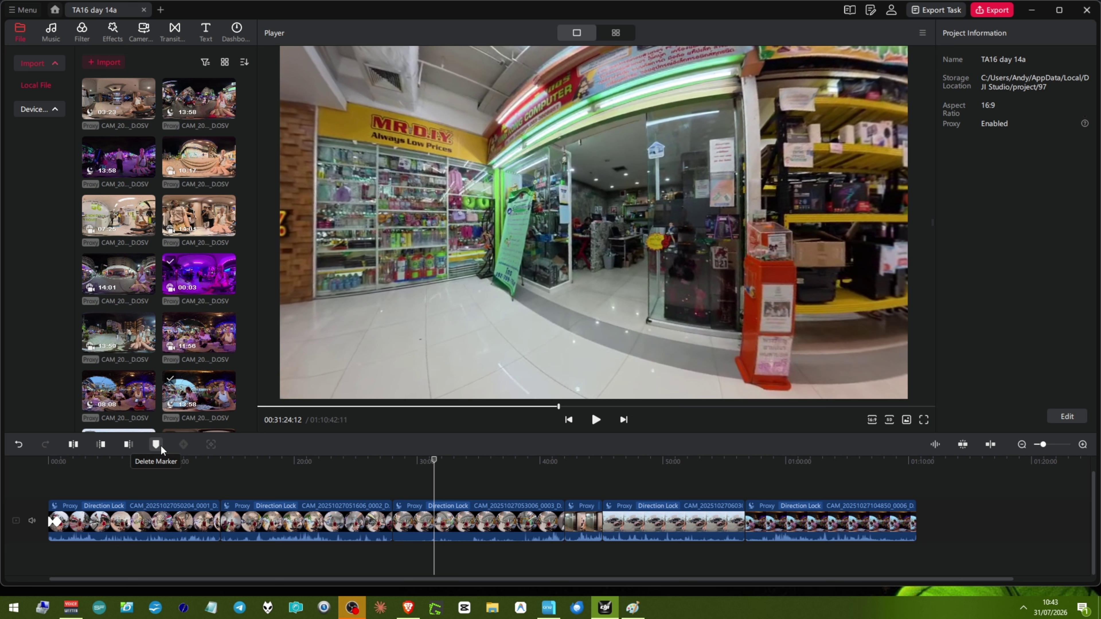
Mark the timeline range from 00:31:24:12 to the end of the last clip, and deselect that area.
{"action": "key", "text": "ctrl+shift+Right"}
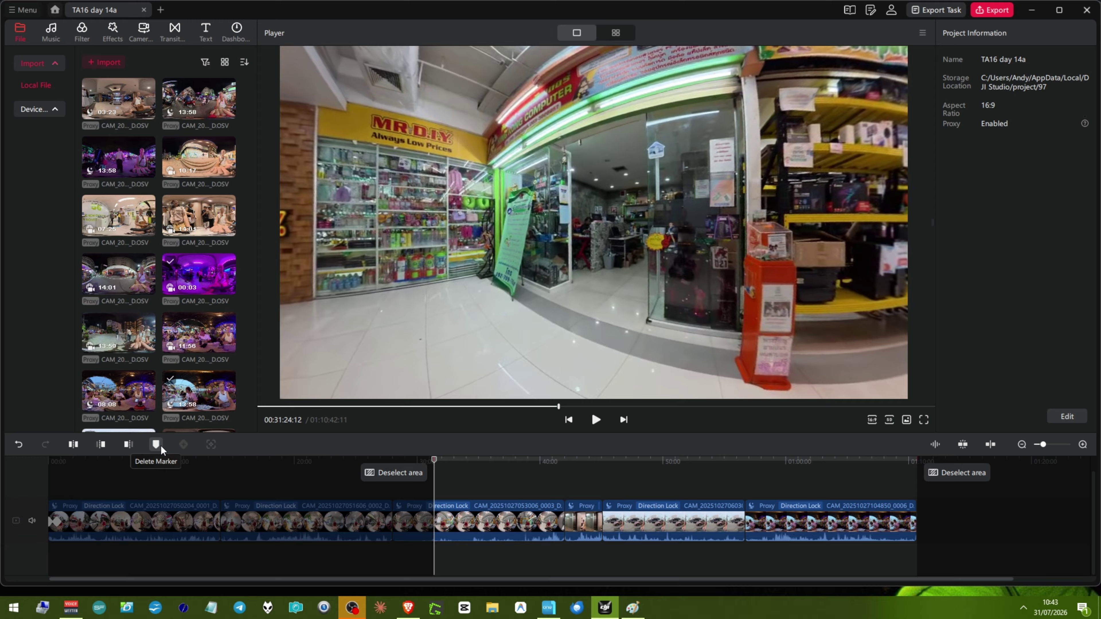
{"action": "left_click", "coordinate": [965, 472]}
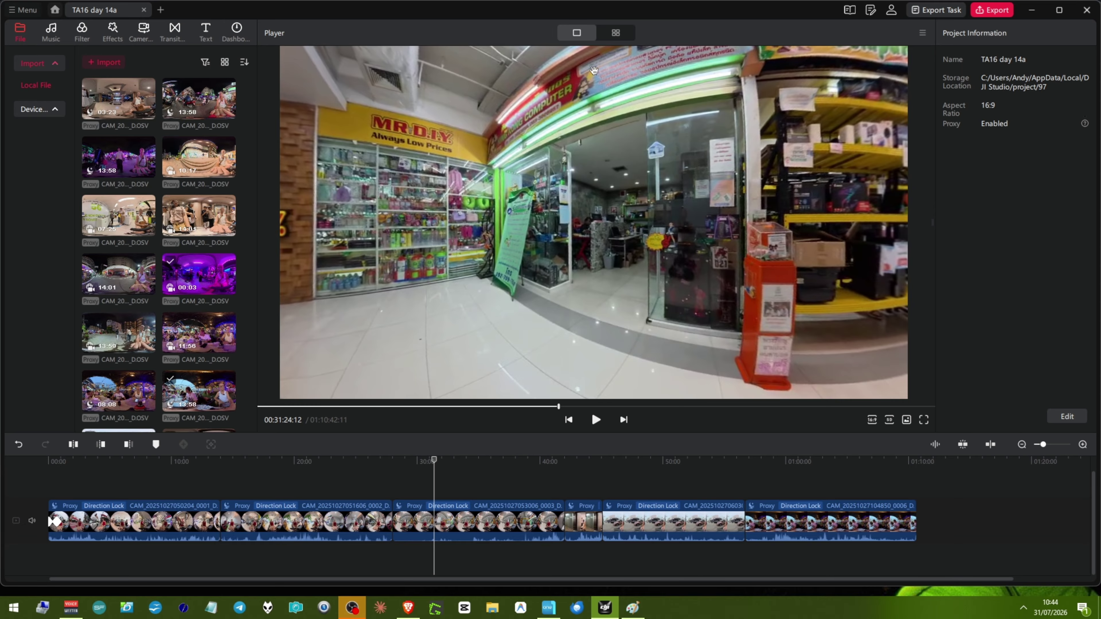
Switch the player to the Multi-FOV view.
{"action": "left_click", "coordinate": [615, 33]}
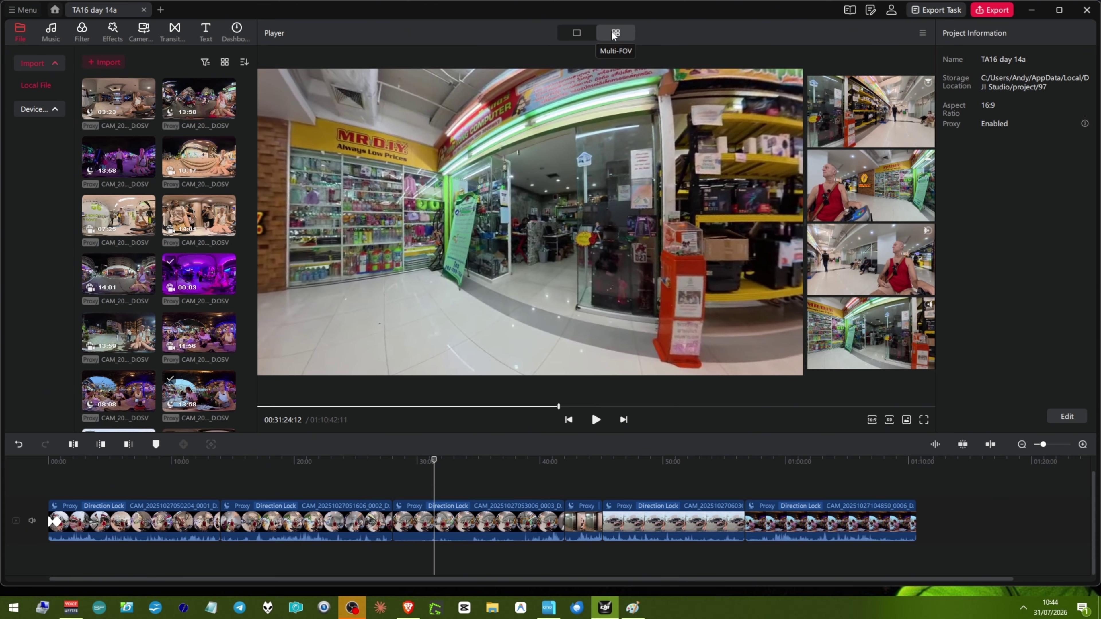